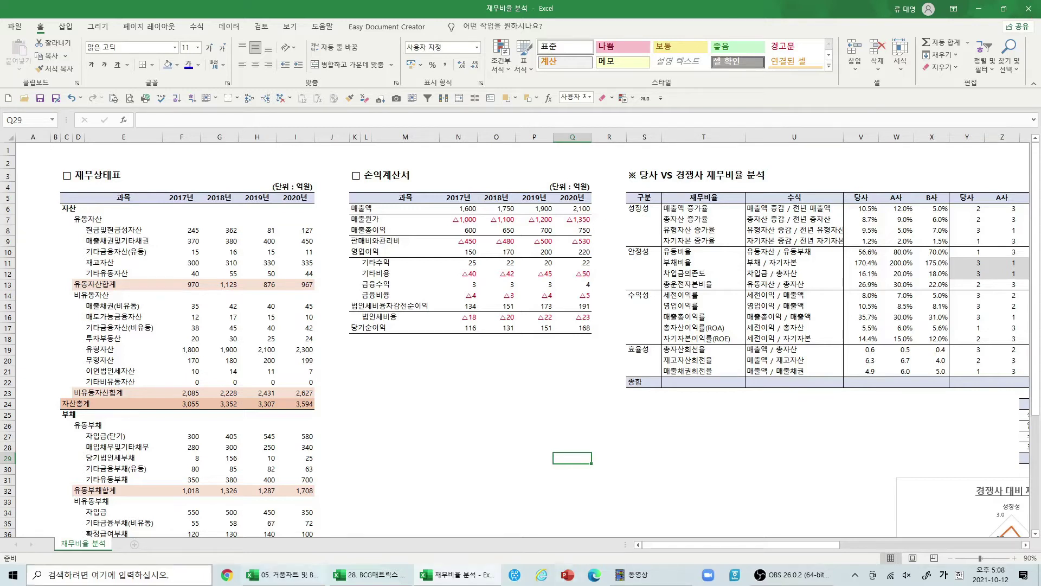
Widen the 수식 column of the 당사 VS 경쟁사 재무비율 분석 table so its longest entries fit
click(1026, 545)
click(1025, 545)
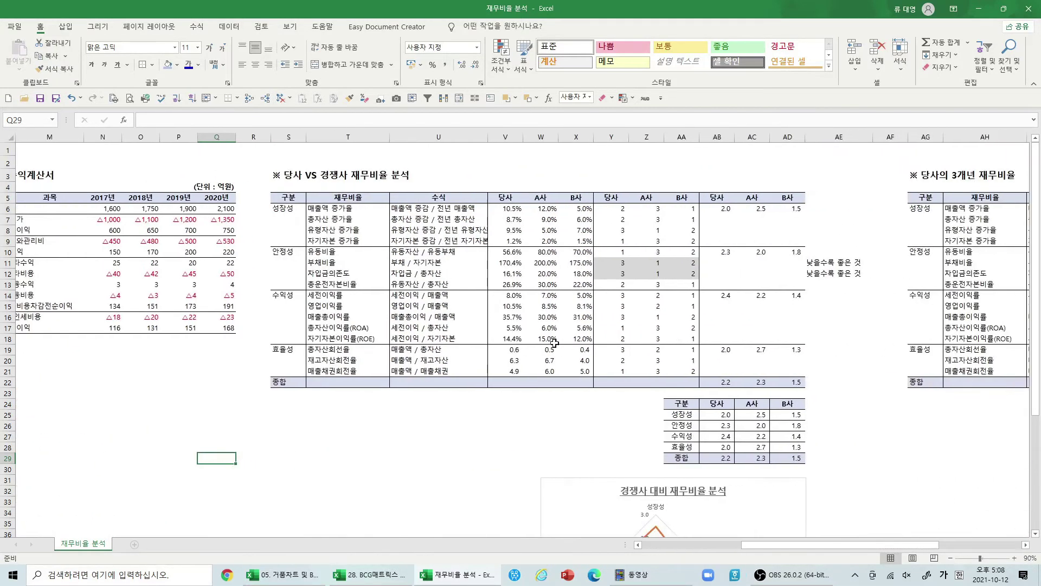
scroll(554, 343, up, 1)
scroll(487, 334, up, 1)
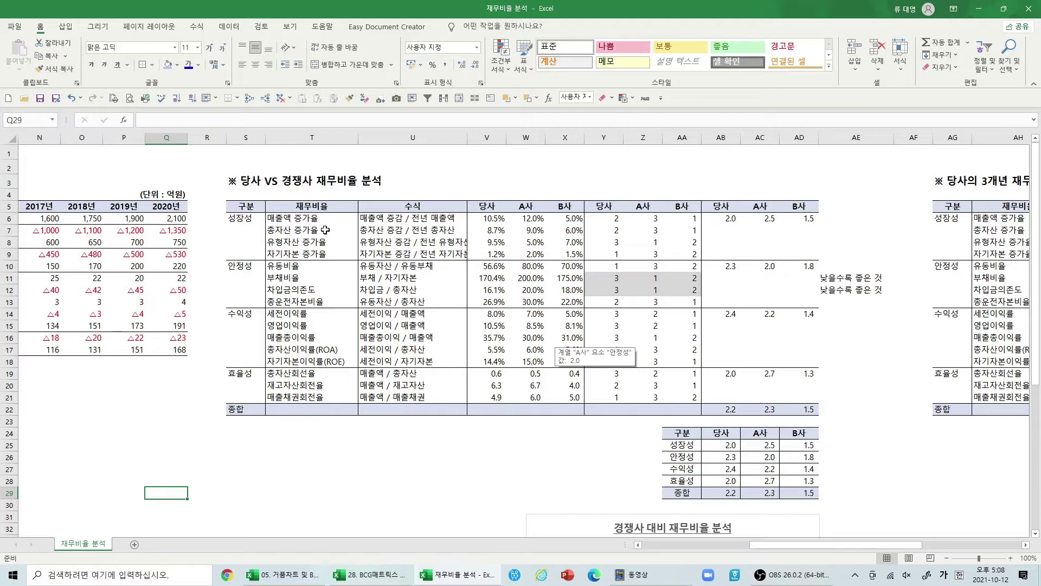
click(412, 138)
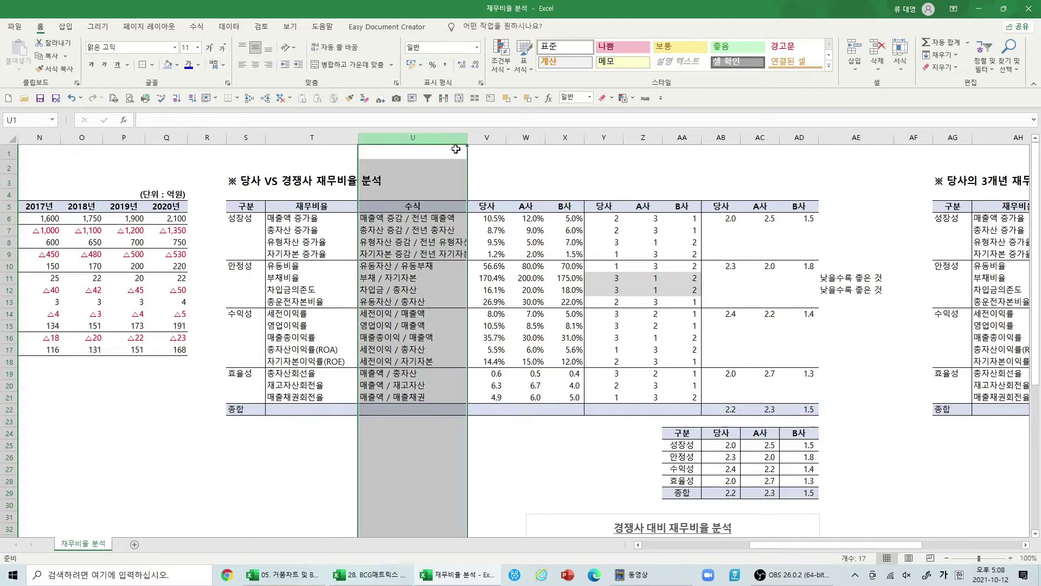
drag(467, 139, 483, 156)
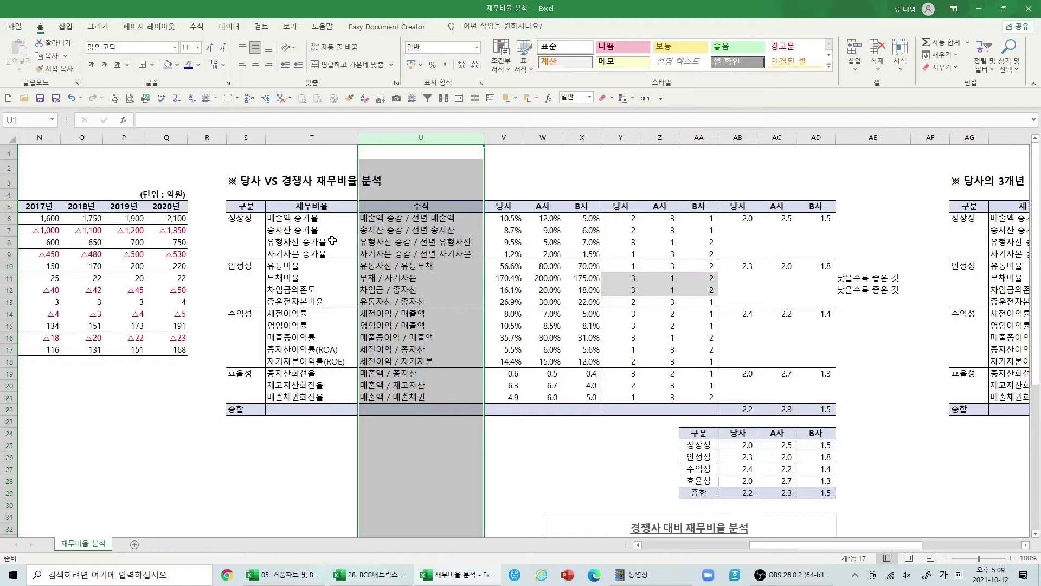
click(370, 232)
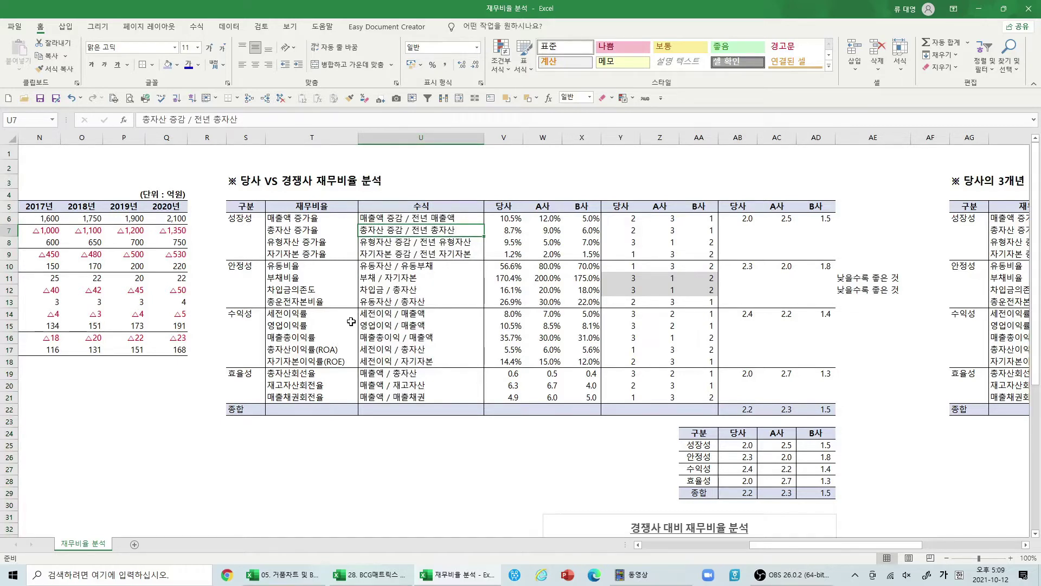
click(314, 244)
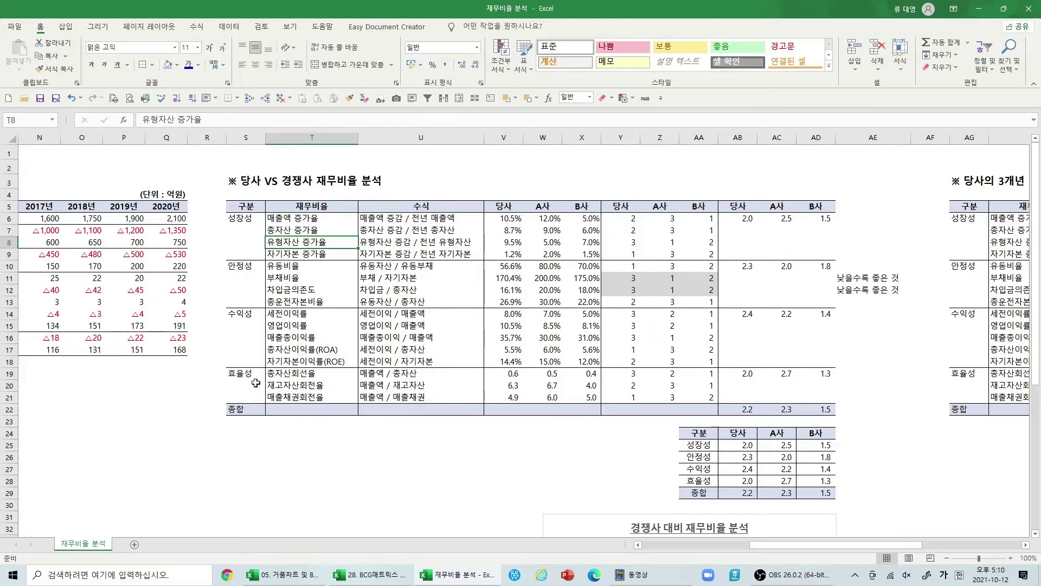
Correct the first 효율성 ratio label in T19 to 총자산회전율
click(304, 378)
key(F2)
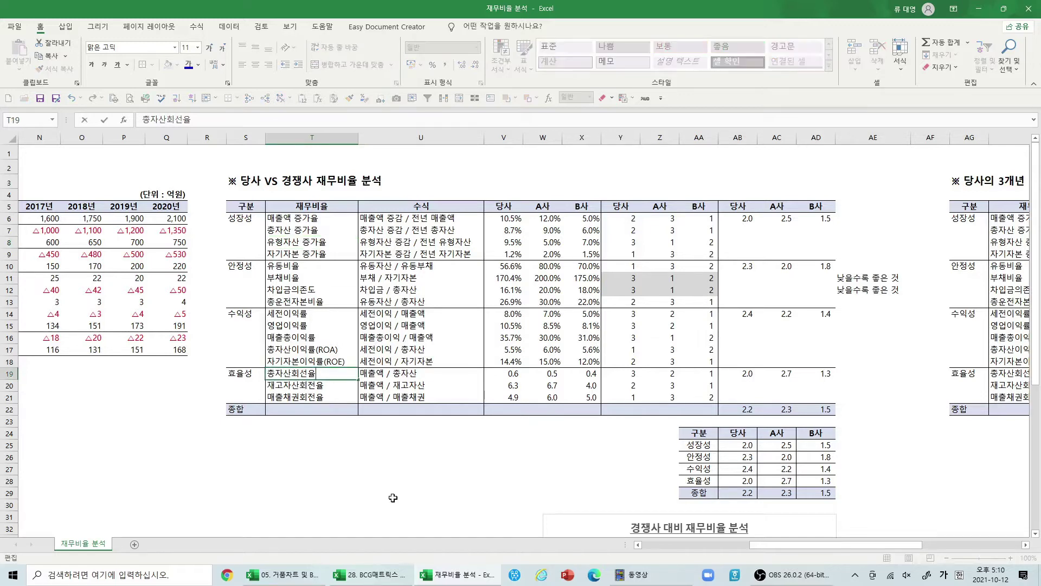
key(Delete)
text(전)
key(Return)
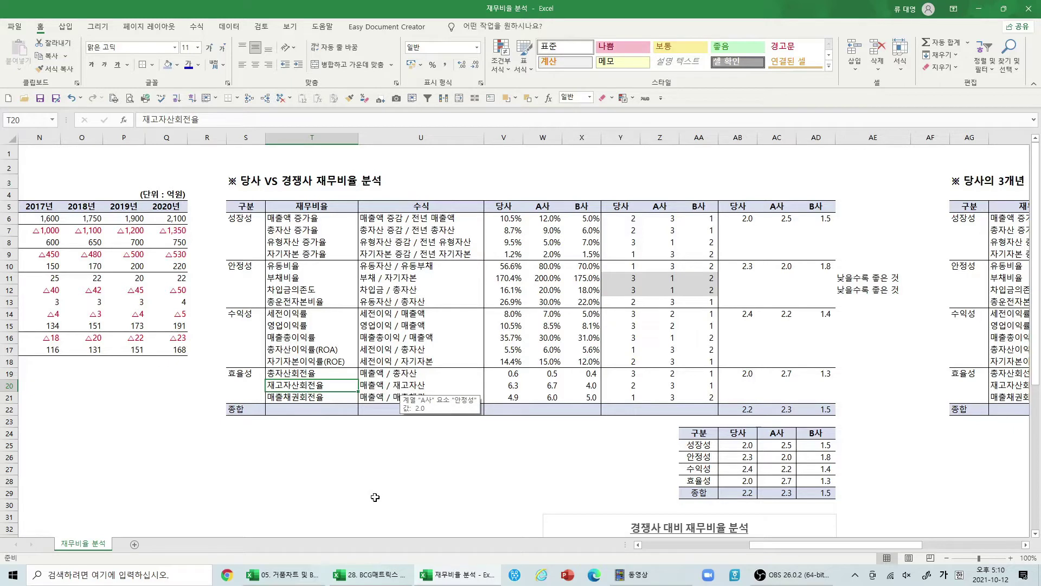
click(397, 480)
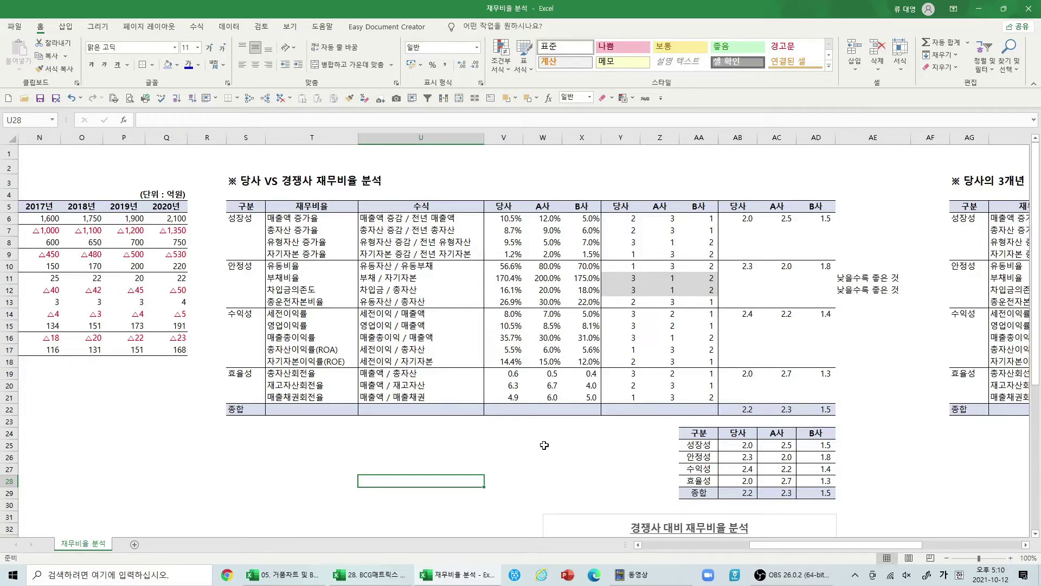
Review the list of financial ratios and the 재무상태표, from 자산 through 부채 to 자본
drag(306, 218, 312, 397)
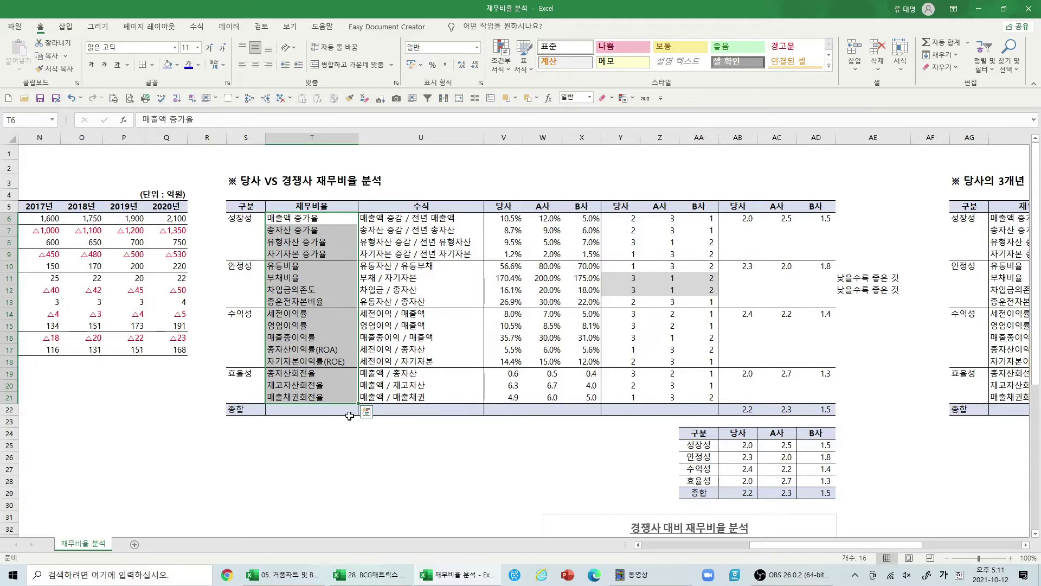
drag(792, 546, 665, 556)
click(95, 186)
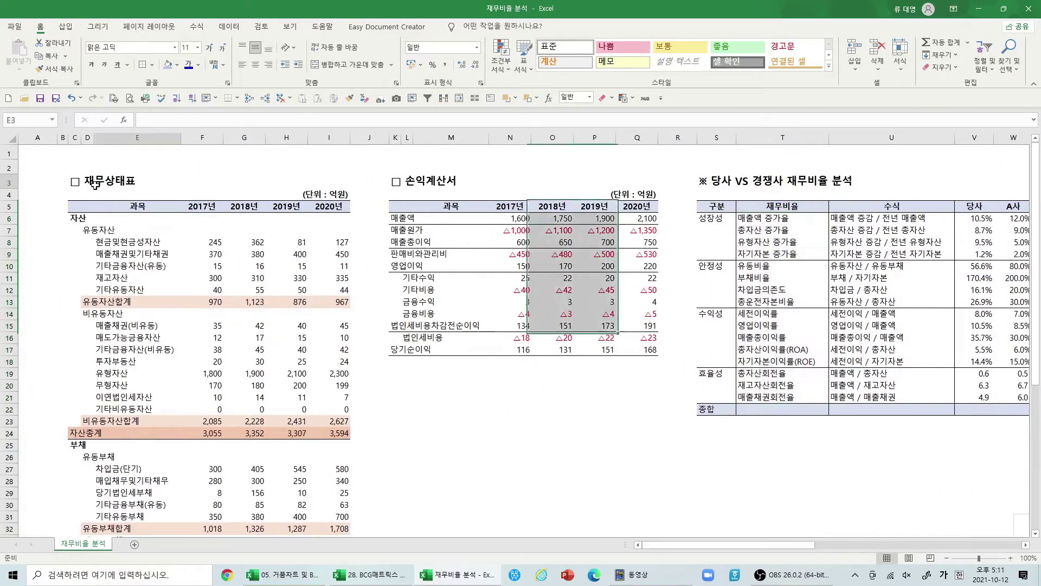
key(Left)
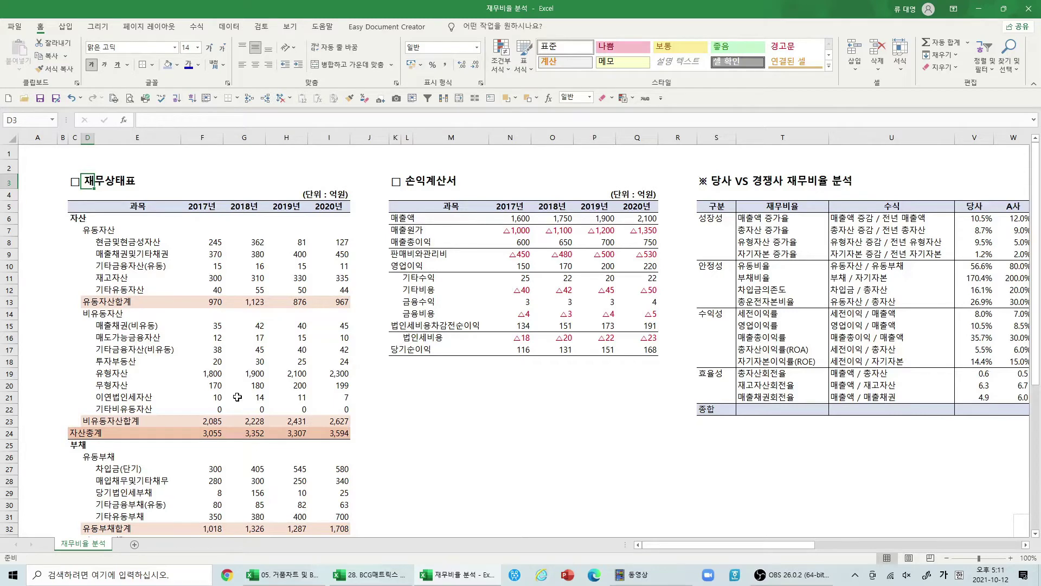
scroll(237, 397, down, 6)
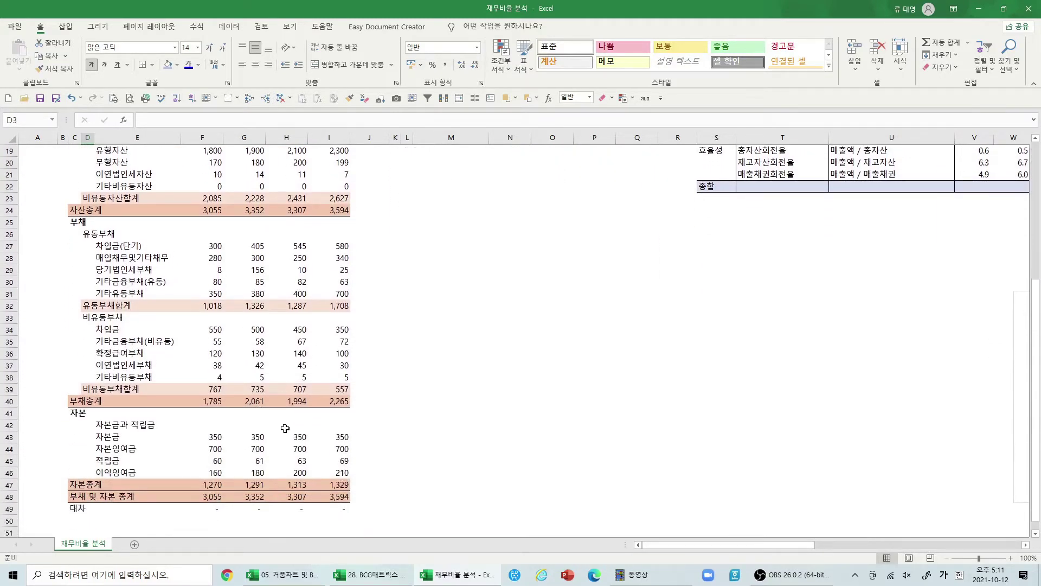
scroll(285, 428, up, 6)
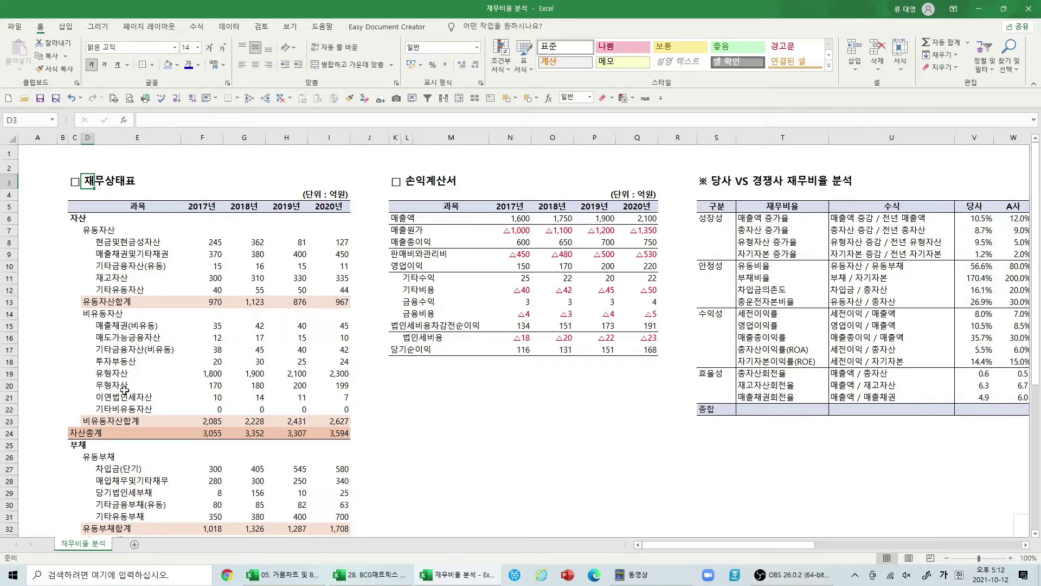
scroll(140, 484, down, 3)
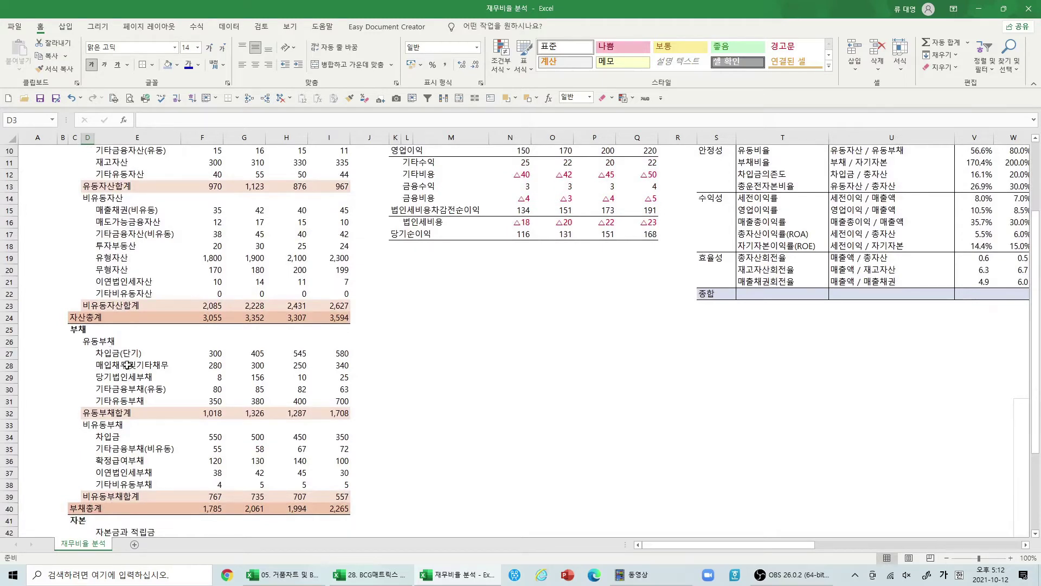
scroll(108, 472, down, 2)
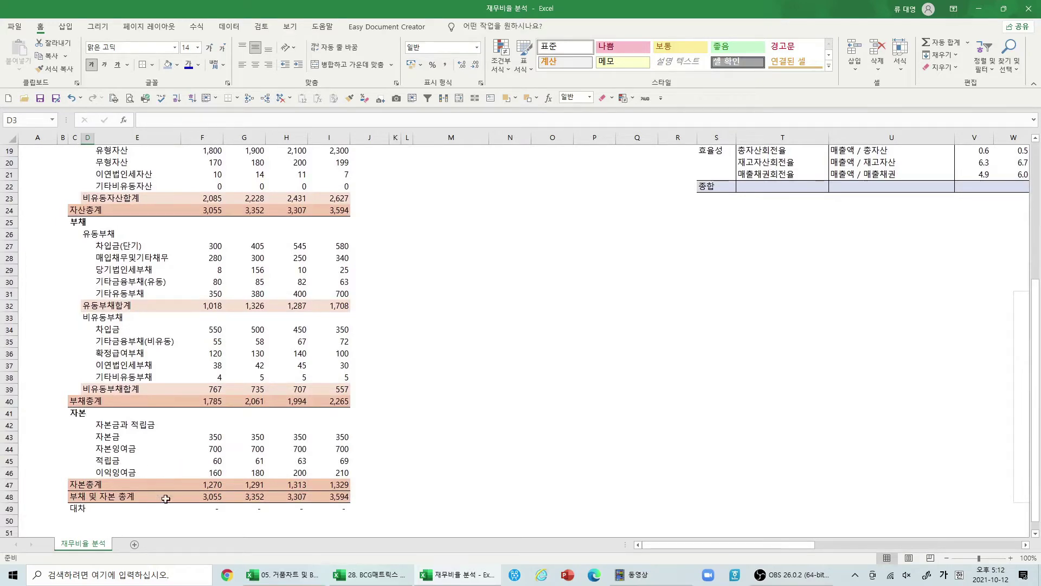
Examine the 대차 check formulas in row 49 from 2017년 to 2020년 against the 재무상태표 totals
click(192, 512)
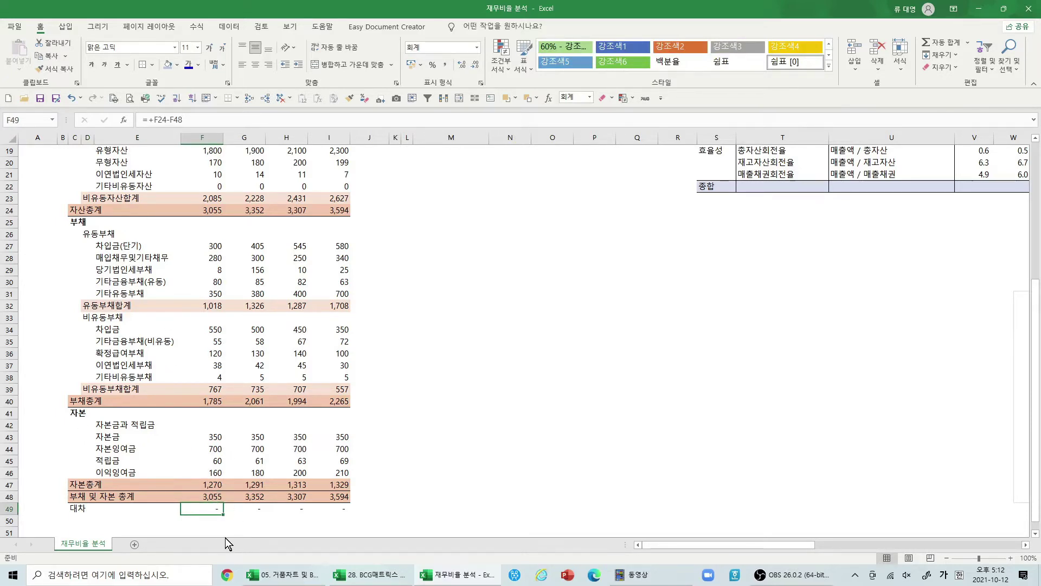
key(F2)
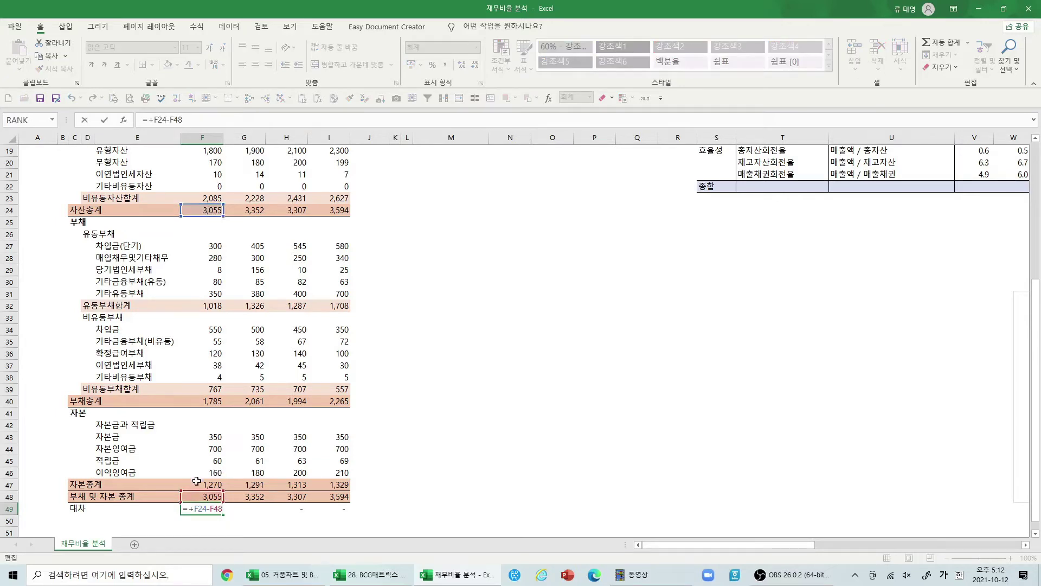
key(Escape)
key(Right)
key(Right)
key(Right)
scroll(237, 528, up, 6)
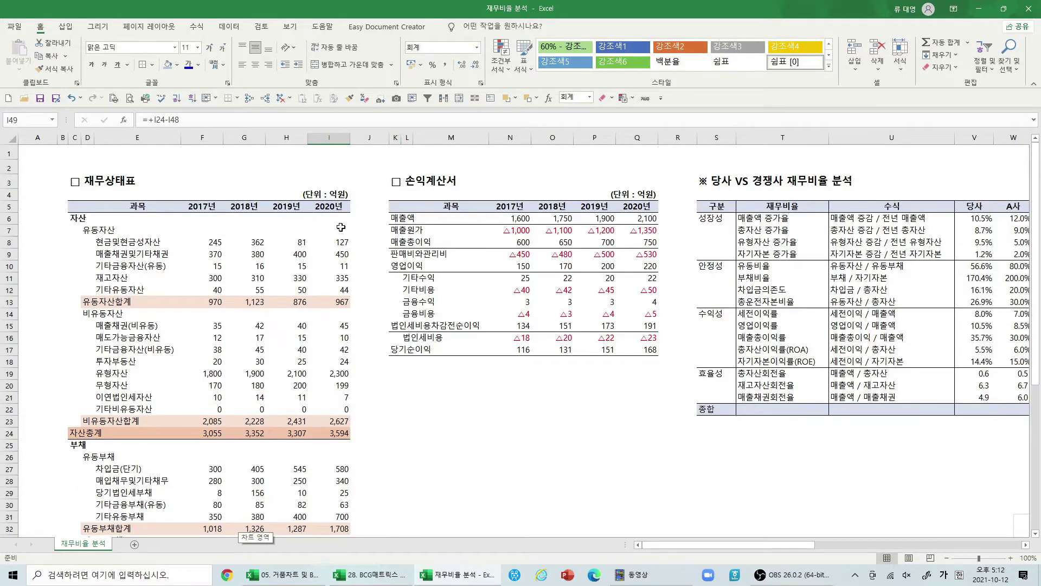
scroll(347, 307, down, 3)
scroll(348, 307, down, 5)
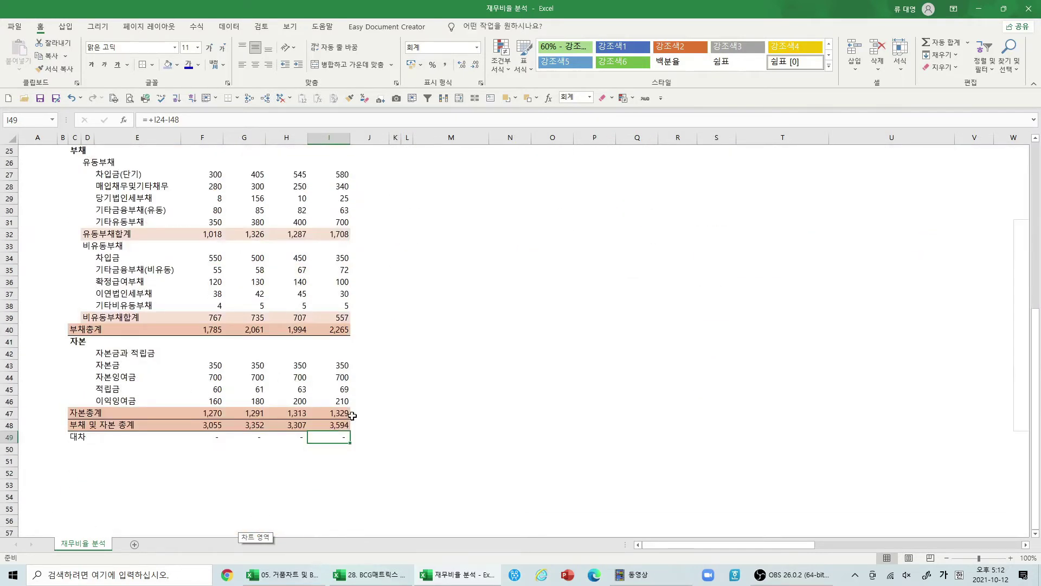
scroll(358, 417, up, 8)
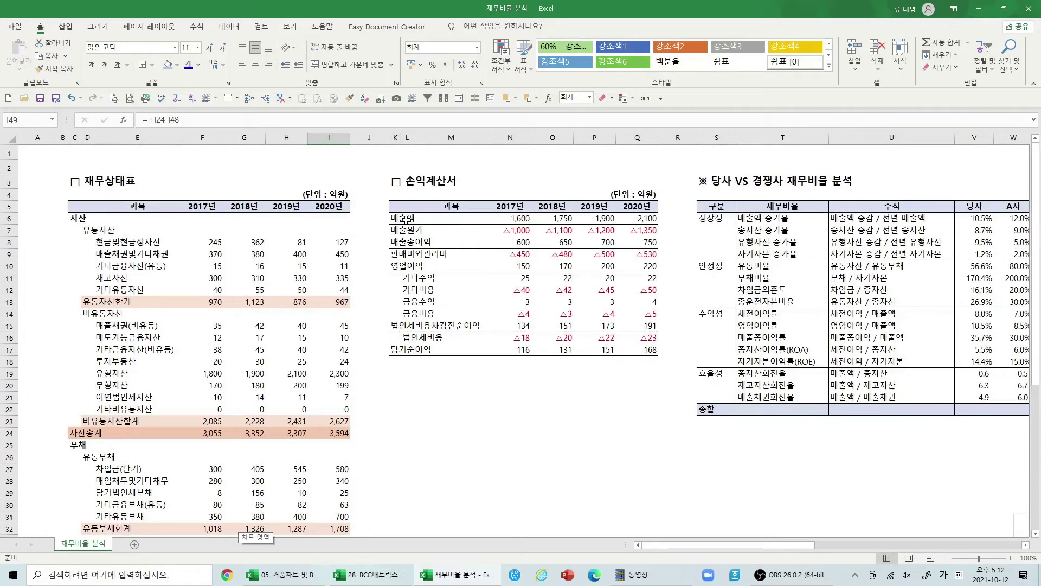
Examine the 손익계산서 lines from 매출원가 and 매출총이익 through 영업이익 and 법인세비용차감전순이익 to 당기순이익
drag(410, 243, 648, 242)
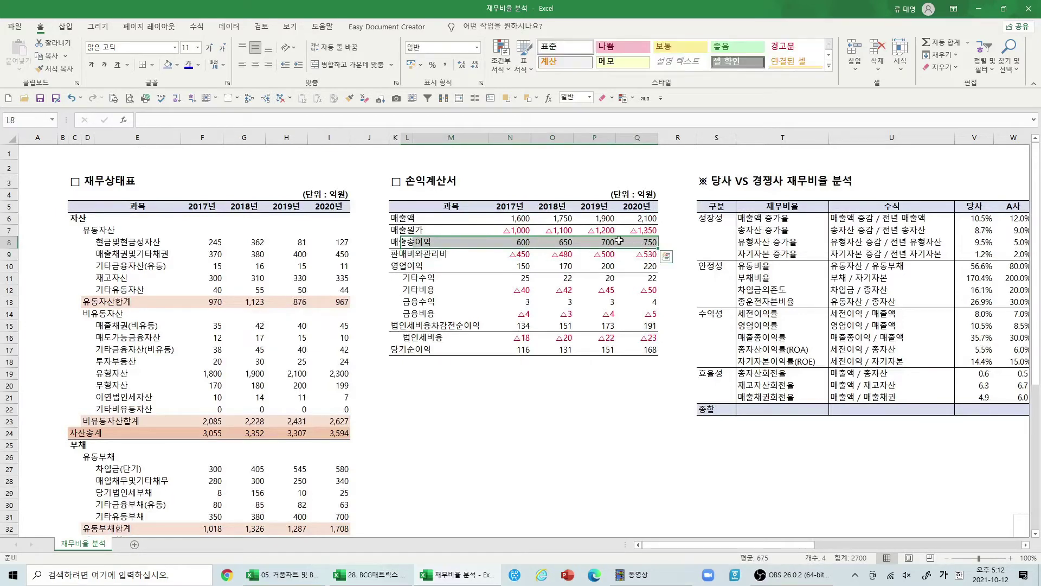
click(515, 233)
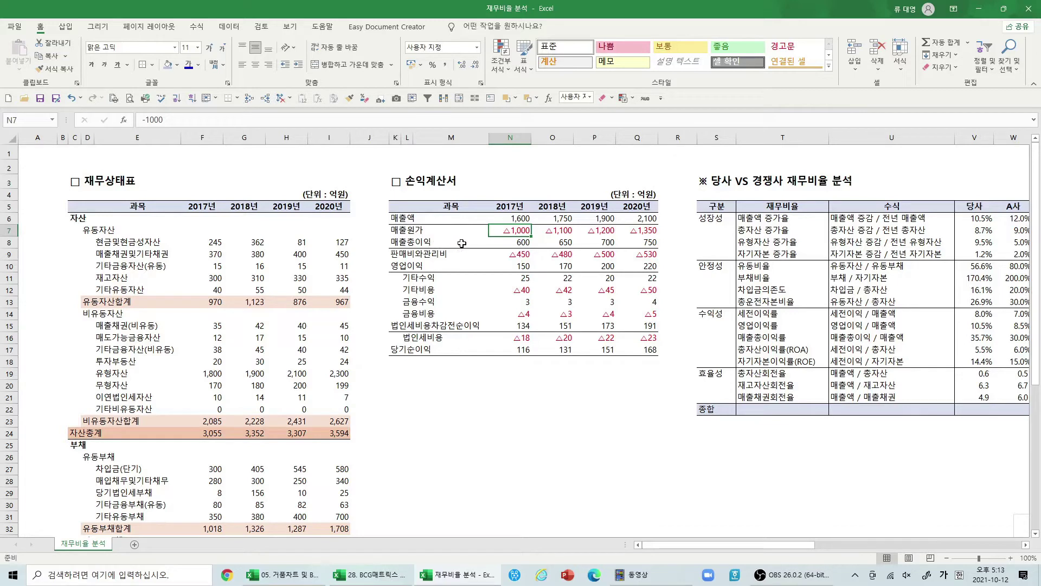
drag(418, 258, 627, 250)
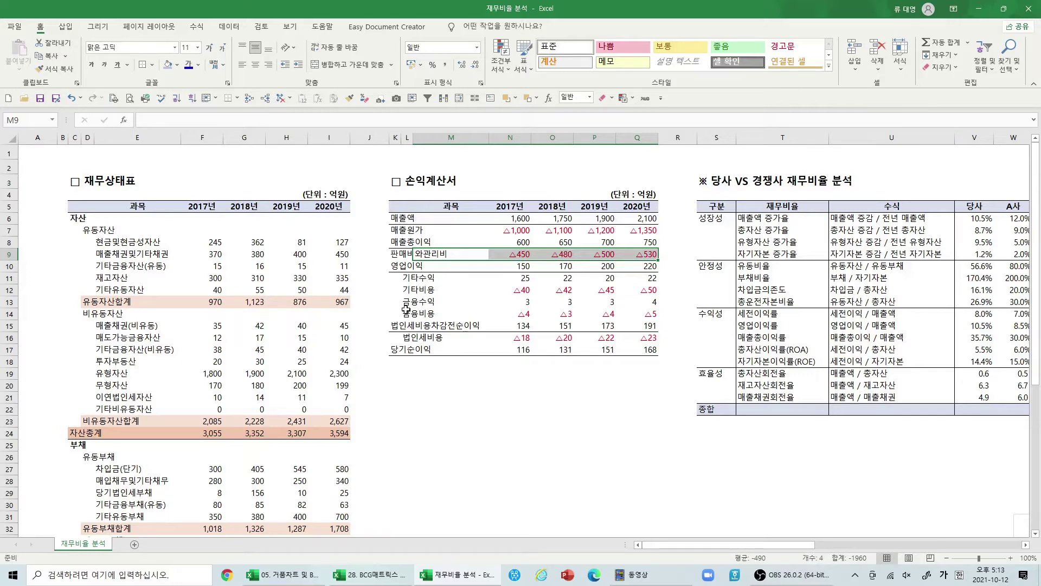
click(526, 267)
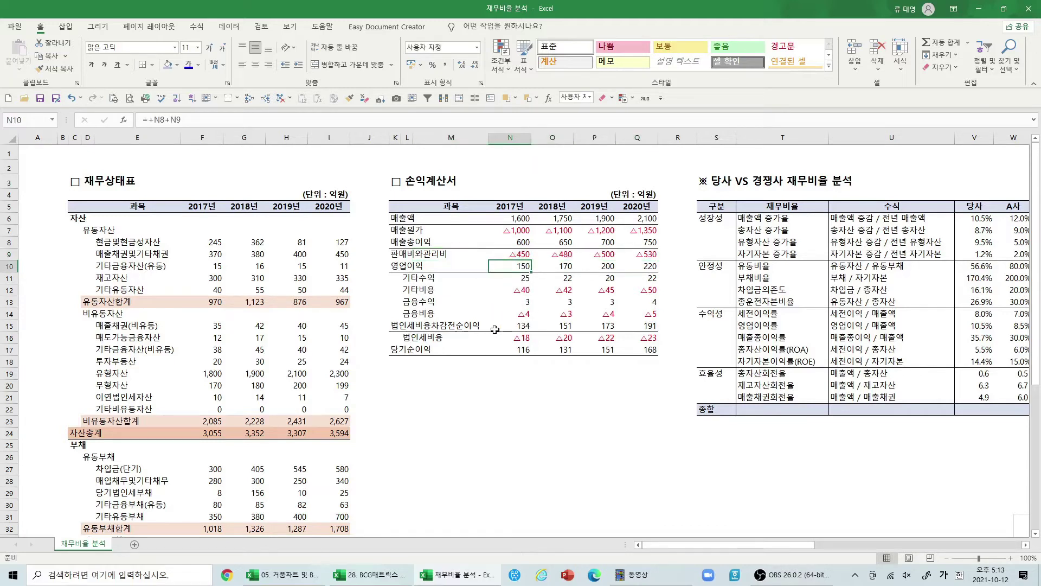
drag(507, 327, 649, 326)
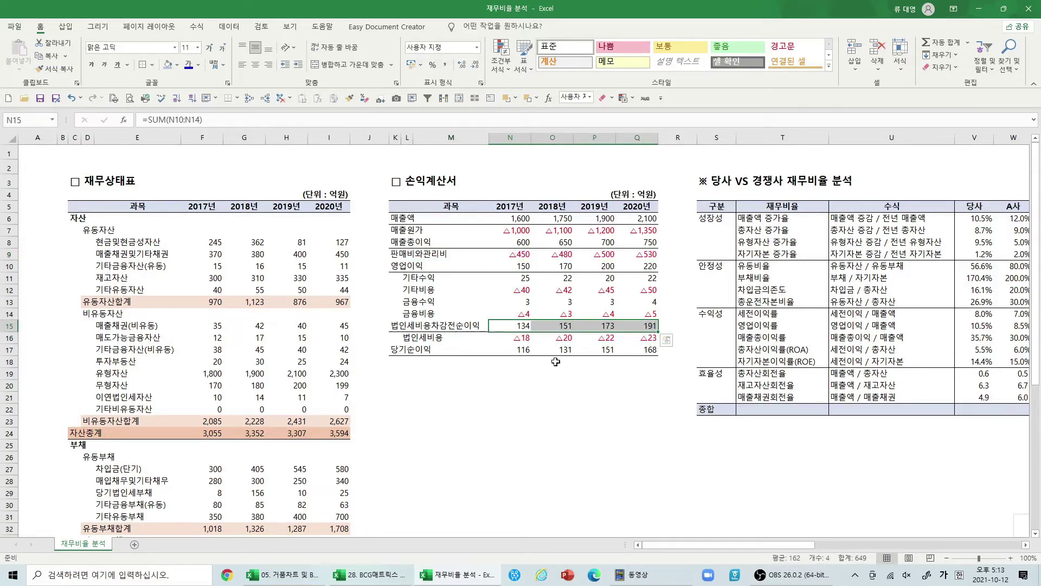
drag(473, 353, 635, 358)
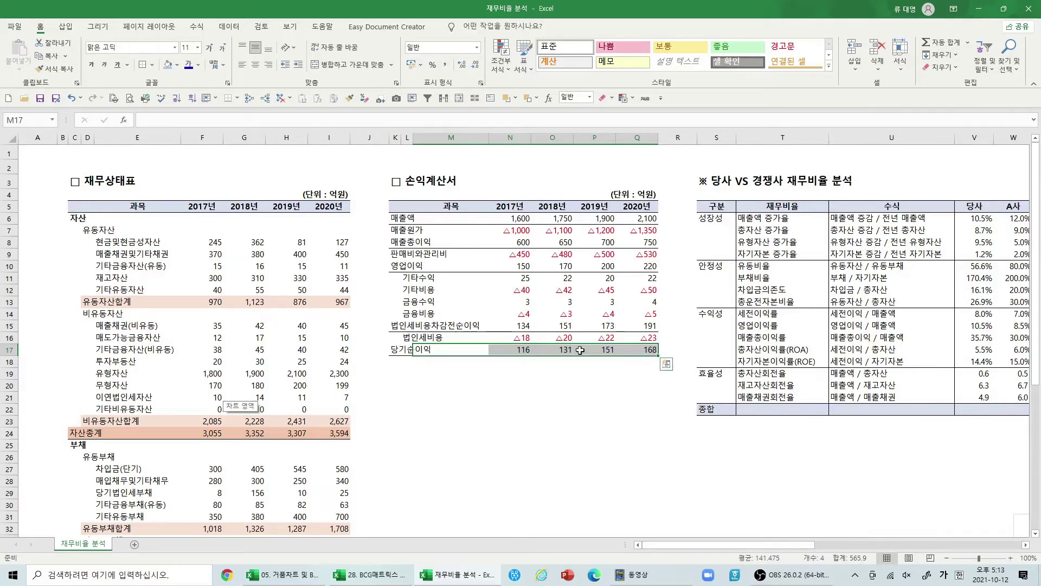
Inspect which 손익계산서 cells the 당사 매출액 증가율 formula in V6 refers to
drag(756, 544, 797, 546)
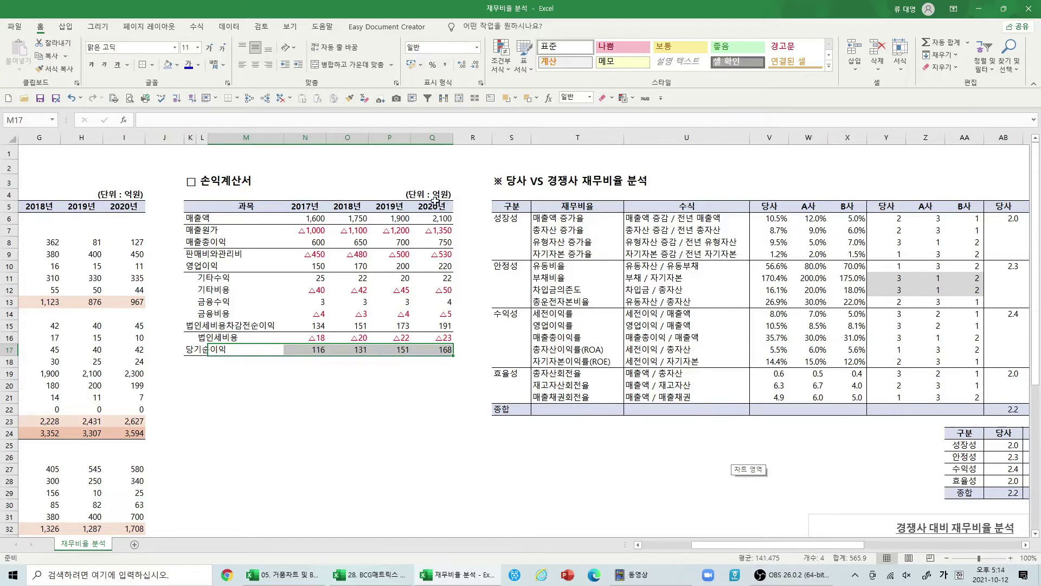
click(774, 219)
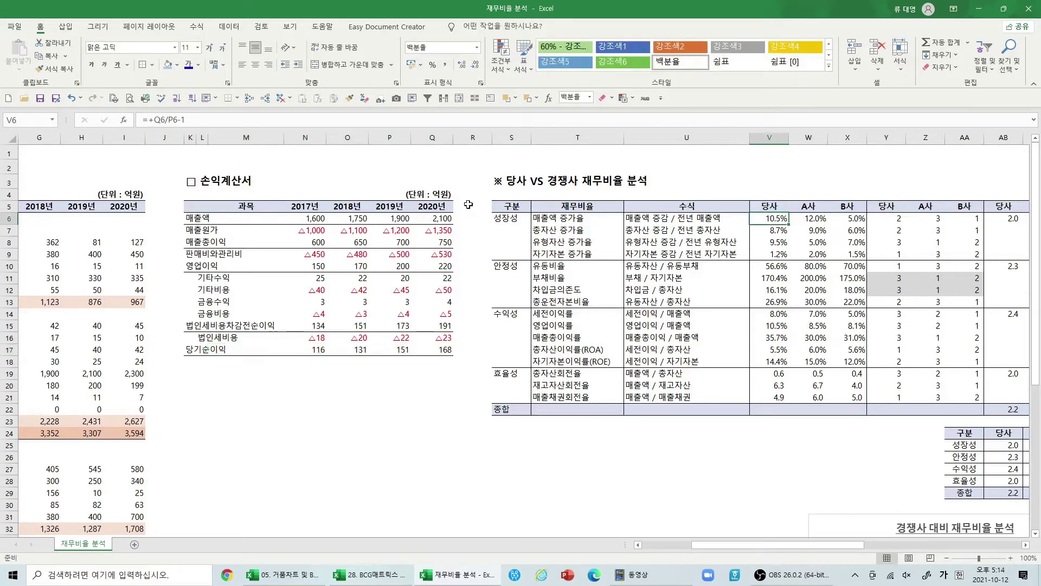
key(F2)
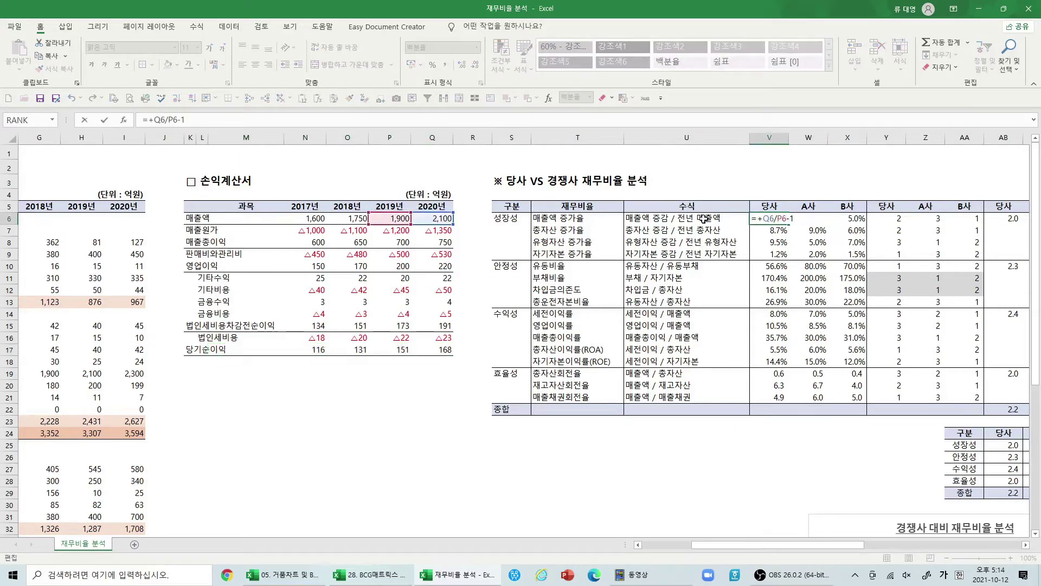
key(Escape)
Change the comparison table's title in S3 to "※ 당사 VS 경쟁사 2020년 재무비율 분석"
click(508, 182)
key(F2)
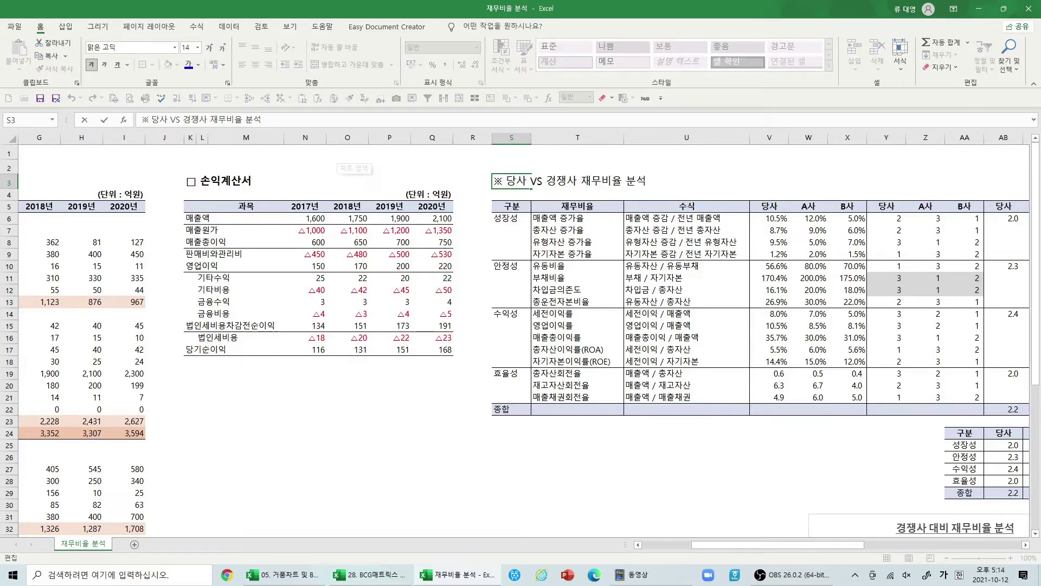
text(2020년)
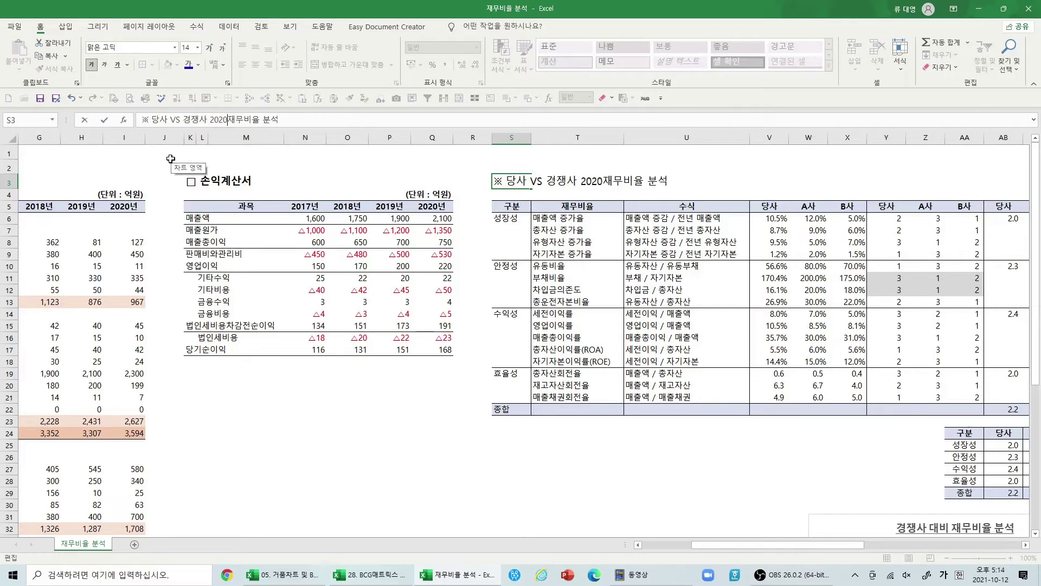
key(Return)
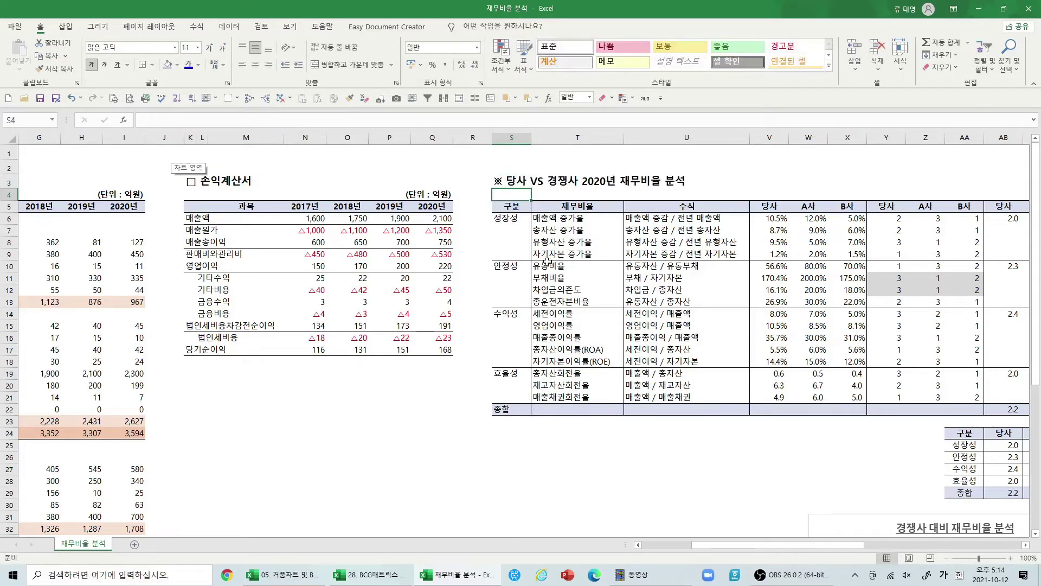
Recheck the cell references of the 당사 매출액 증가율 formula and return to the 재무상태표
click(768, 221)
key(F2)
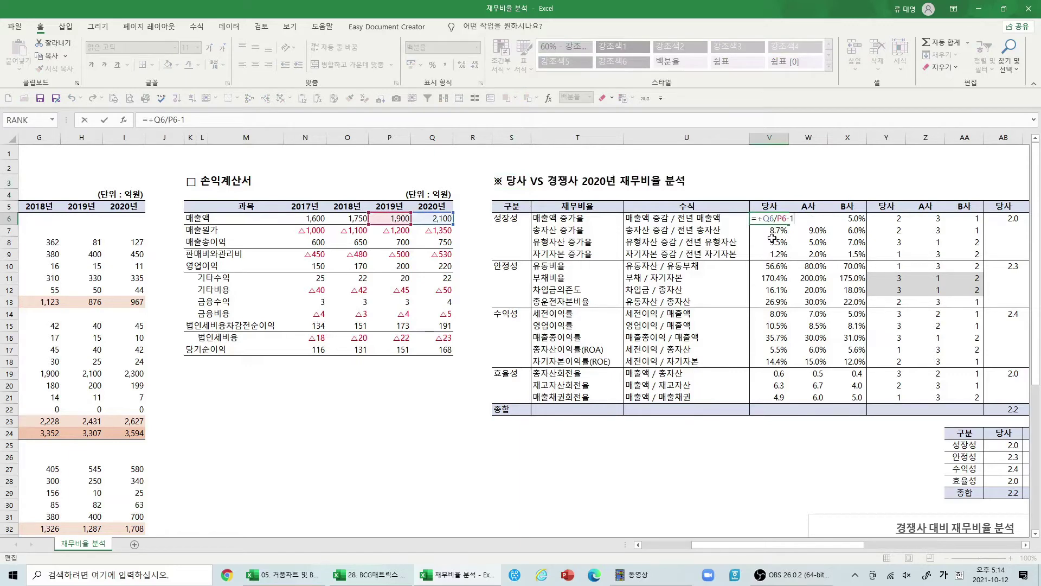
key(Escape)
drag(828, 545, 776, 543)
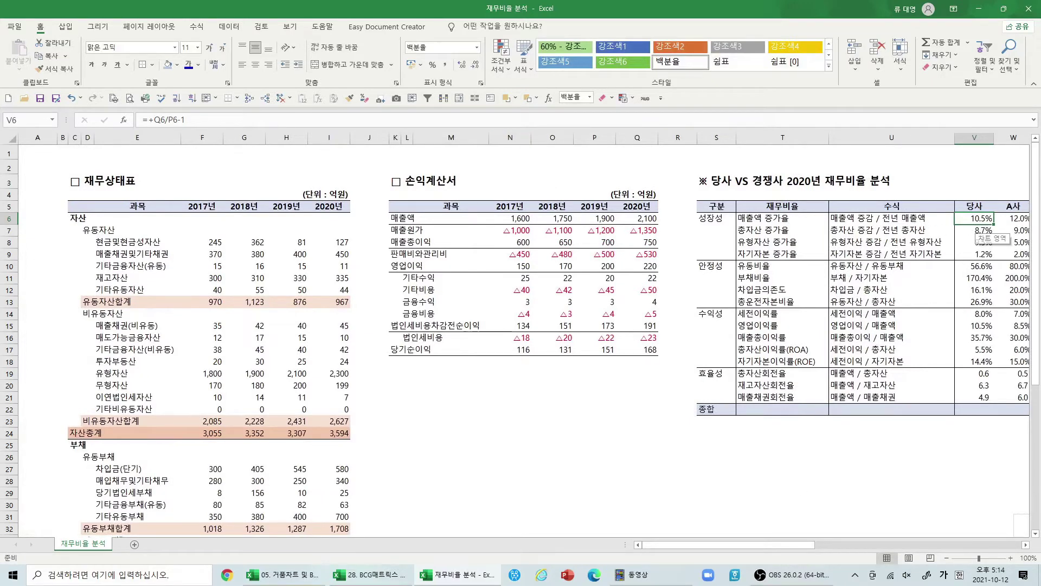
Inspect the cell references of the 당사 성장성 formulas in V6 to V9, from 매출액 증가율 to 자기자본 증가율, against both statements
key(F2)
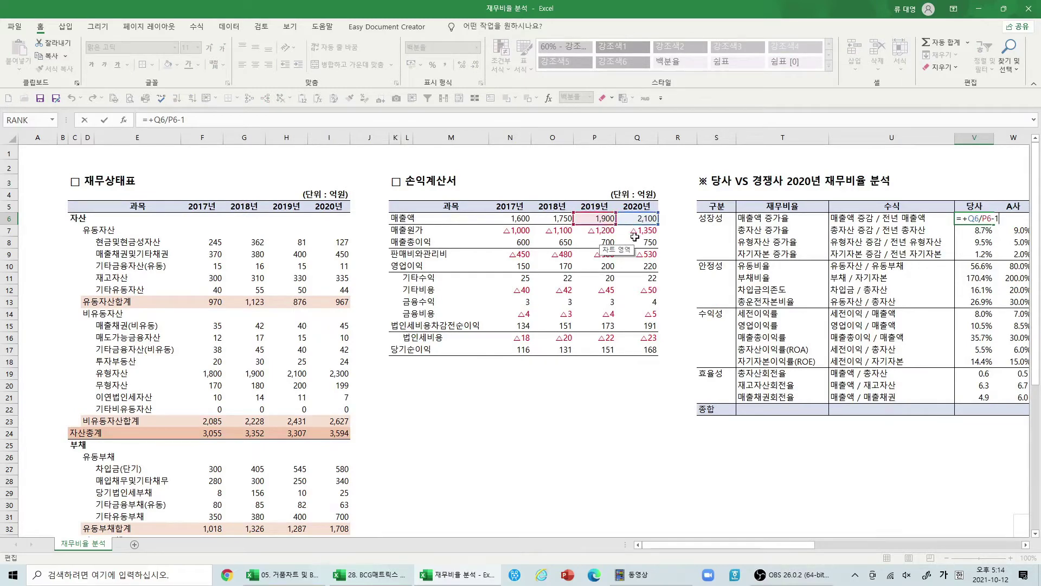
key(Return)
text(=+I24/H24-1)
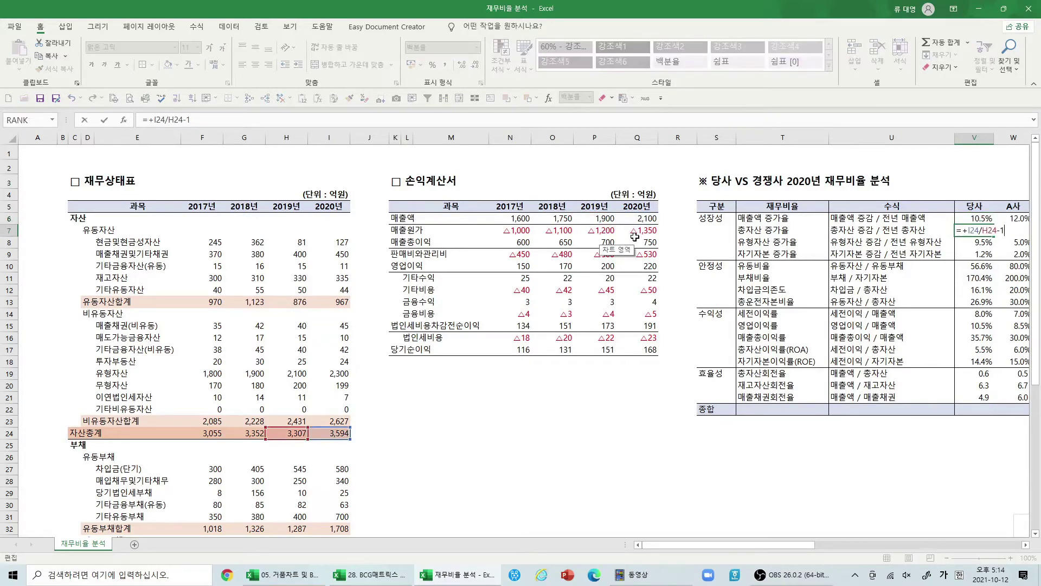
key(Return)
text(=+I19/H19-1)
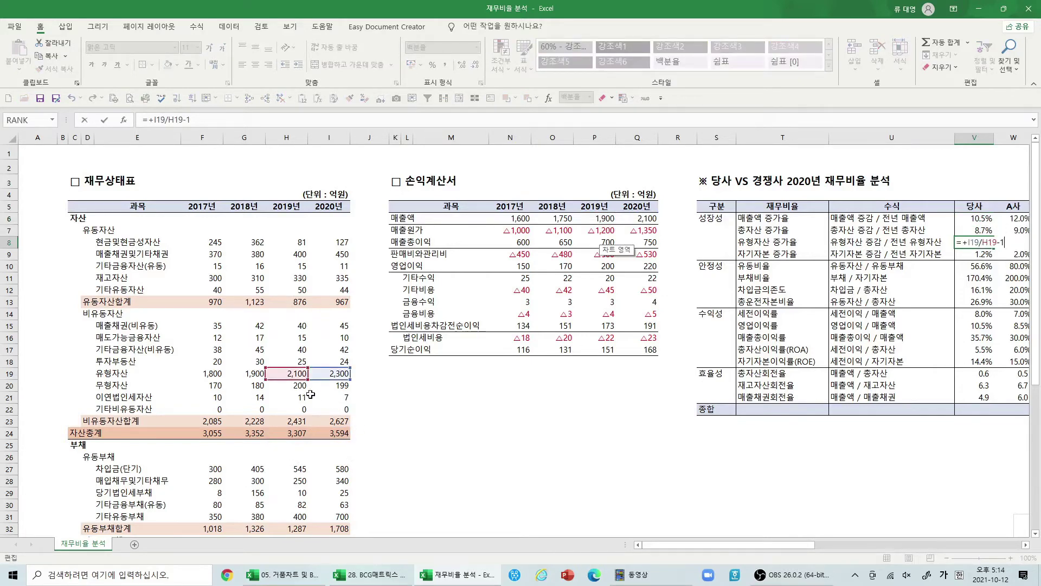
key(Return)
text(=+I47/H47-1)
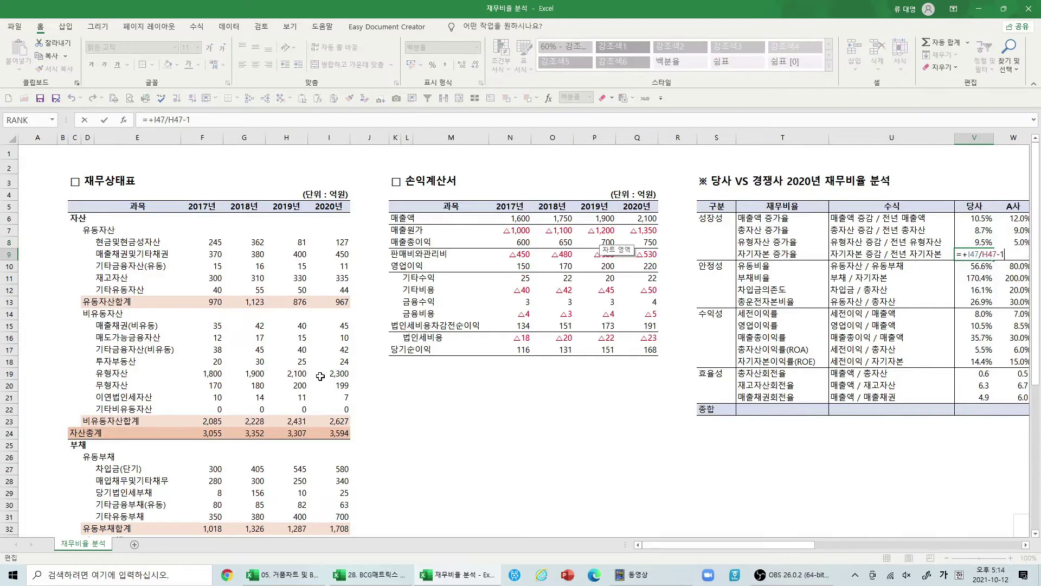
scroll(314, 380, down, 7)
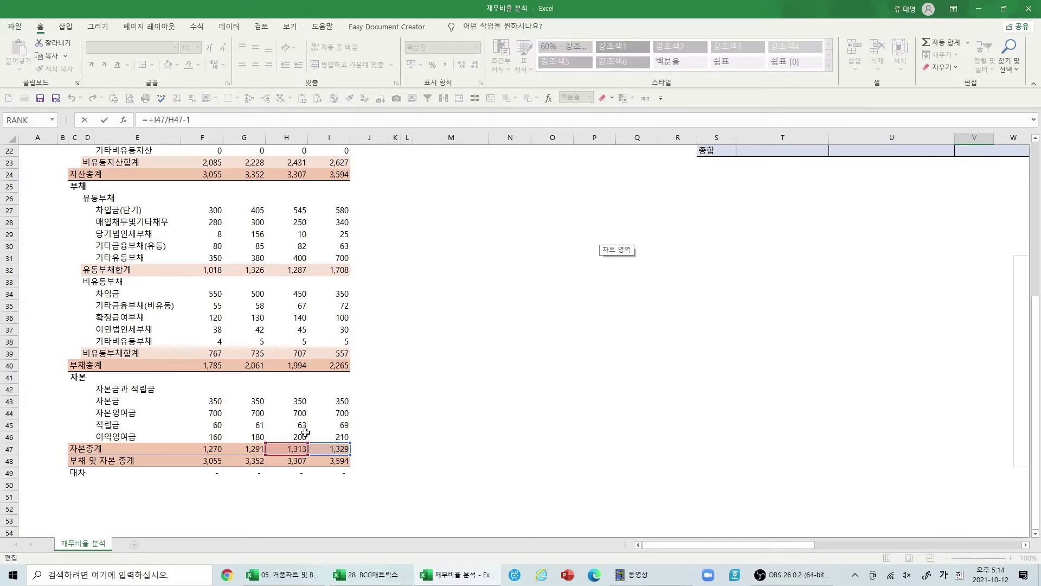
key(Return)
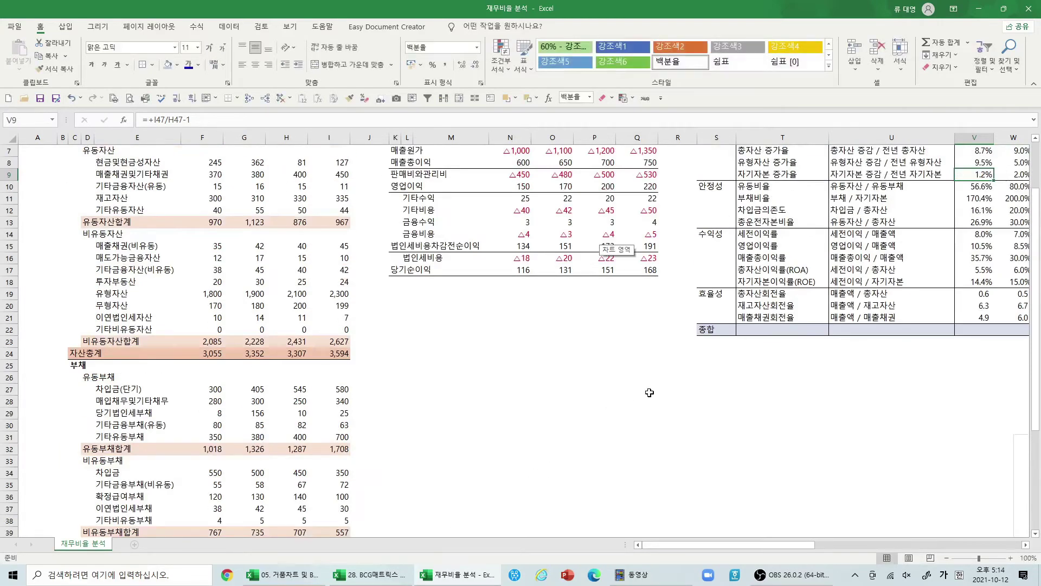
scroll(925, 271, up, 2)
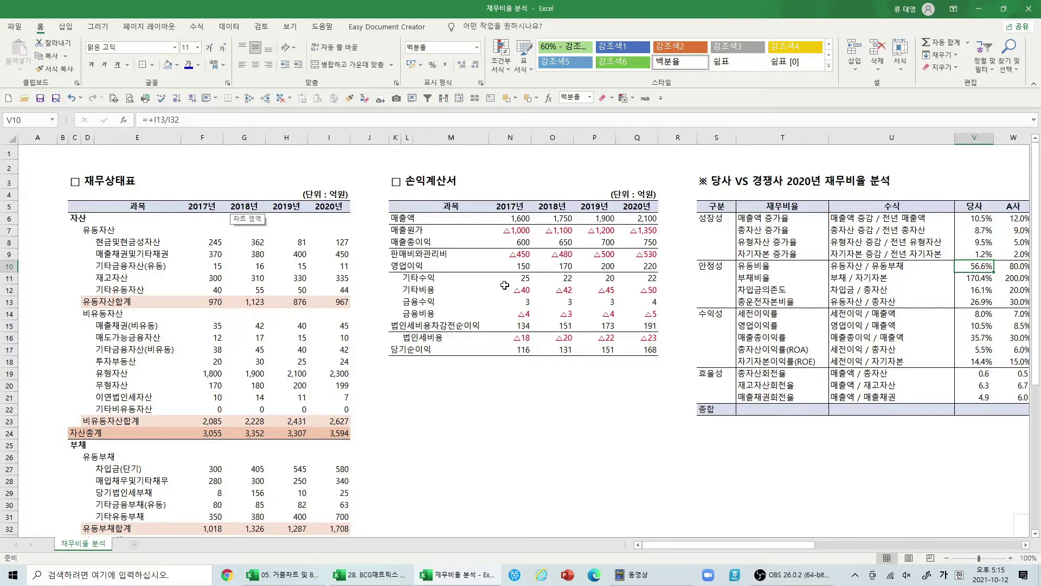
Inspect which 재무상태표 cells the 당사 유동비율, 부채비율 and 차입금의존도 formulas in V10 to V12 refer to
key(F2)
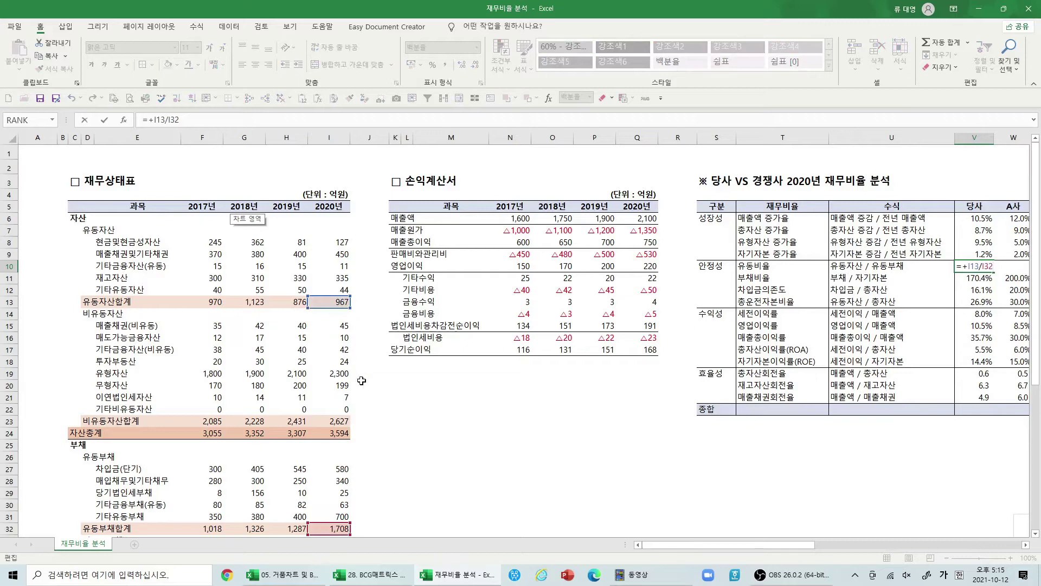
key(Escape)
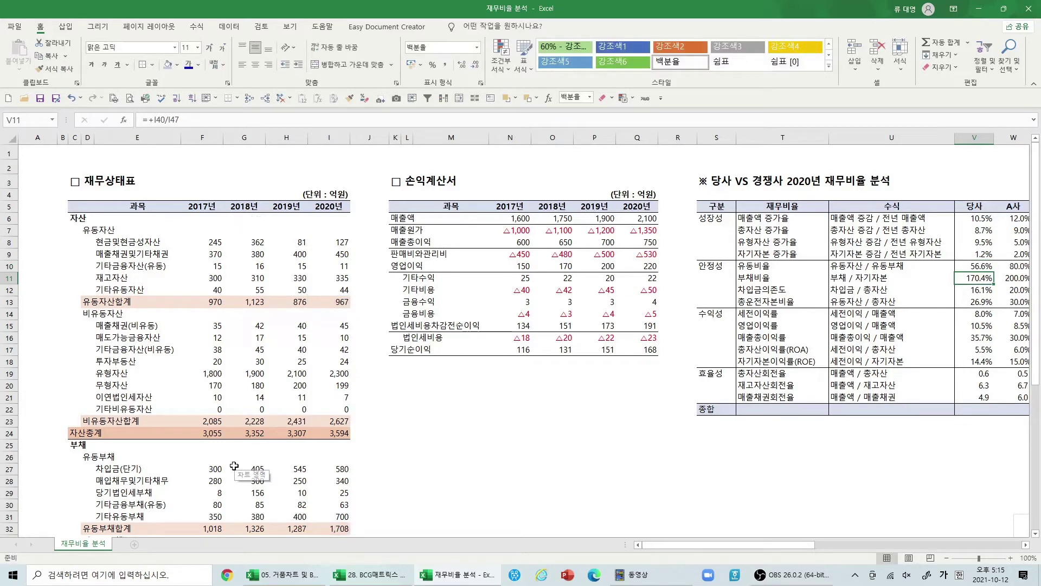
key(Down)
key(F2)
scroll(246, 445, down, 6)
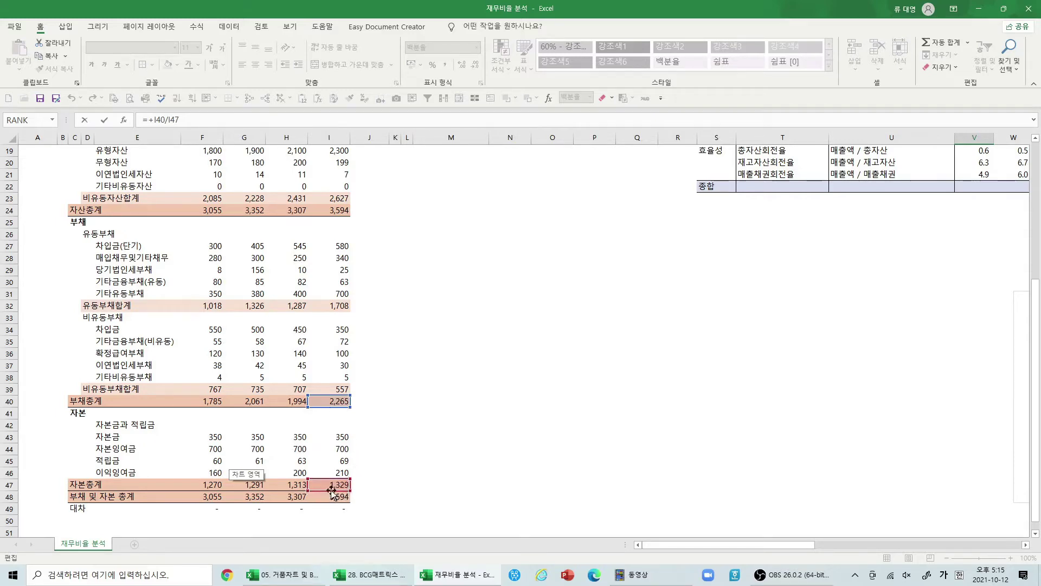
scroll(418, 473, up, 5)
key(Return)
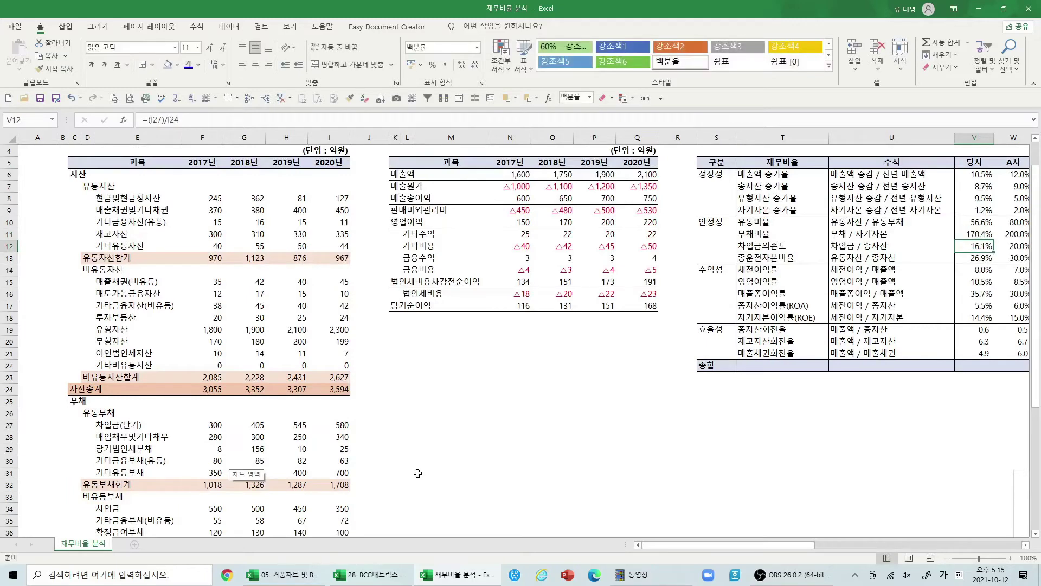
key(F2)
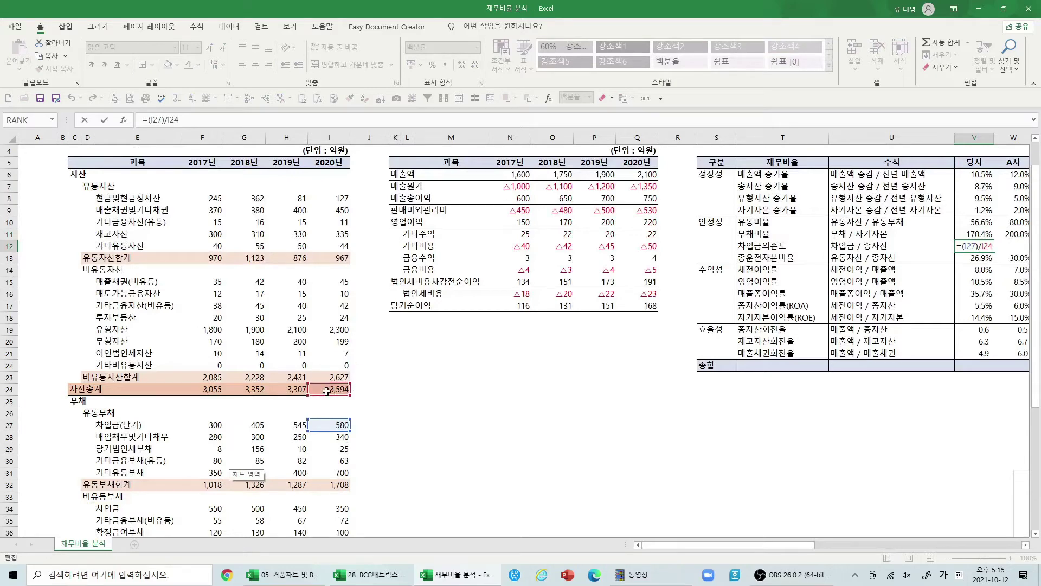
key(Return)
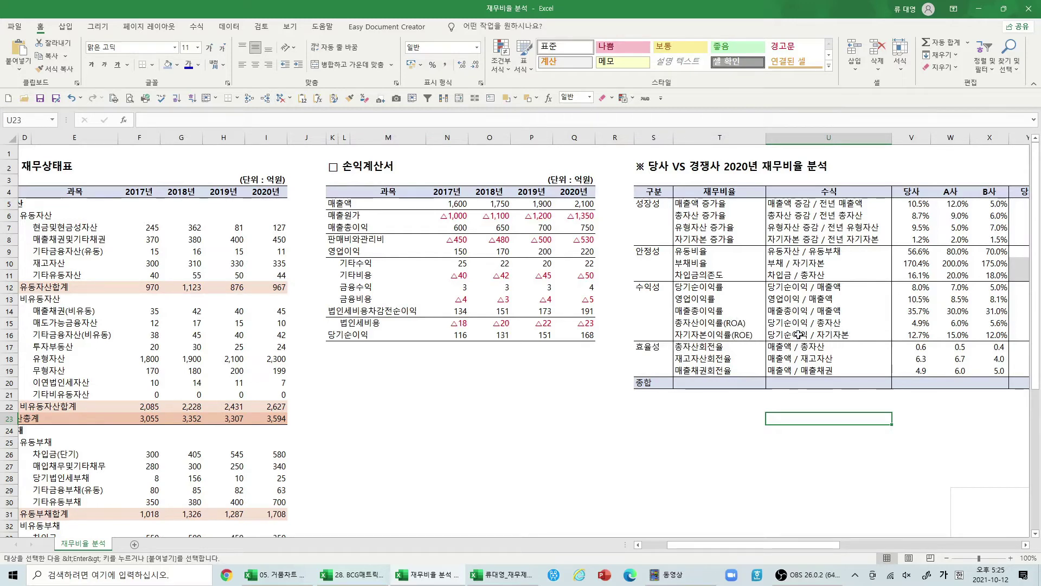
Inspect the cell references of the 당사 총자산이익률(ROA) formula in V15, with both statements in view
click(905, 320)
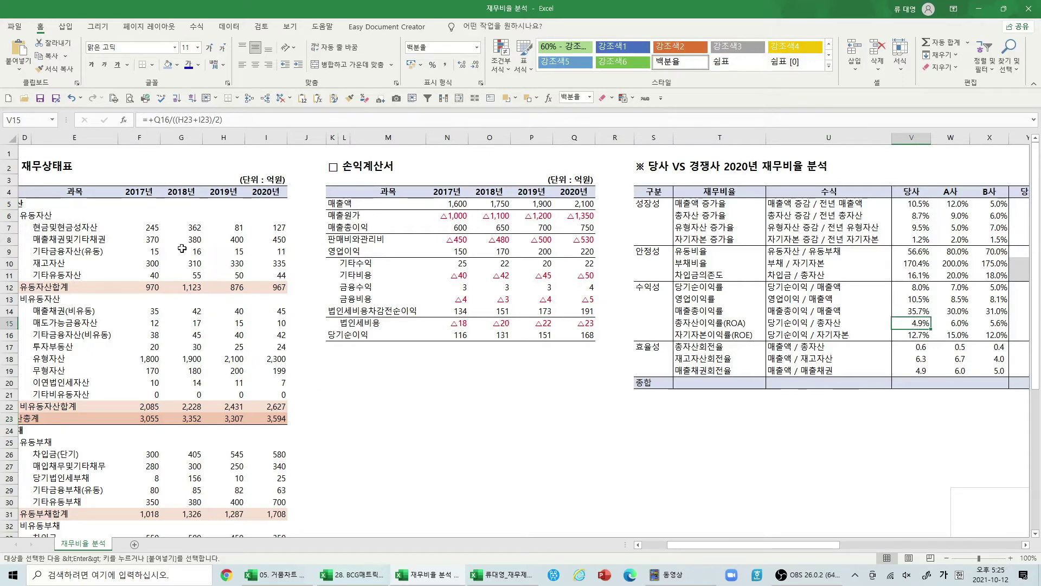
drag(771, 544, 754, 544)
key(F2)
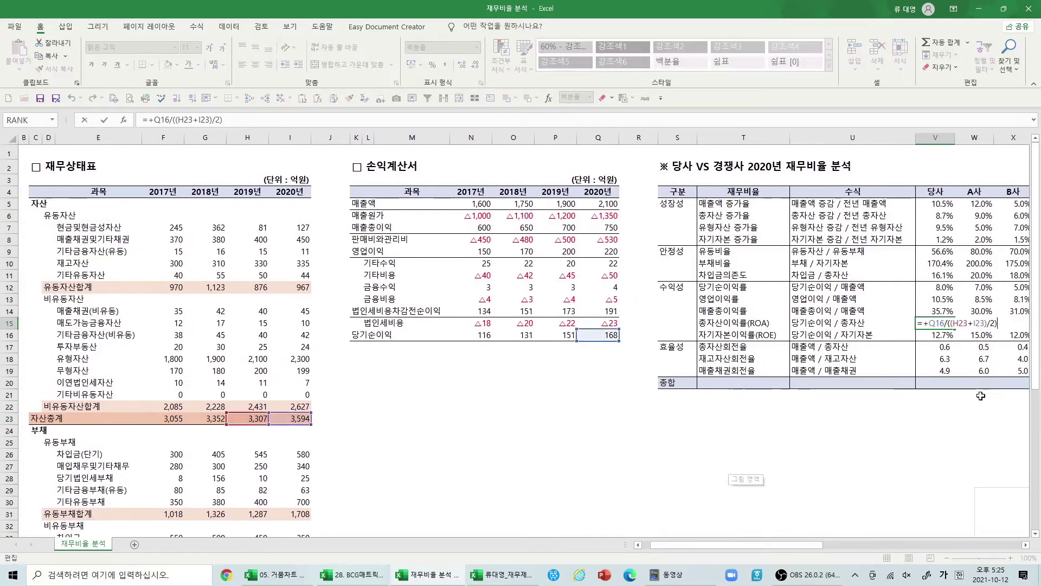
key(ctrl+Return)
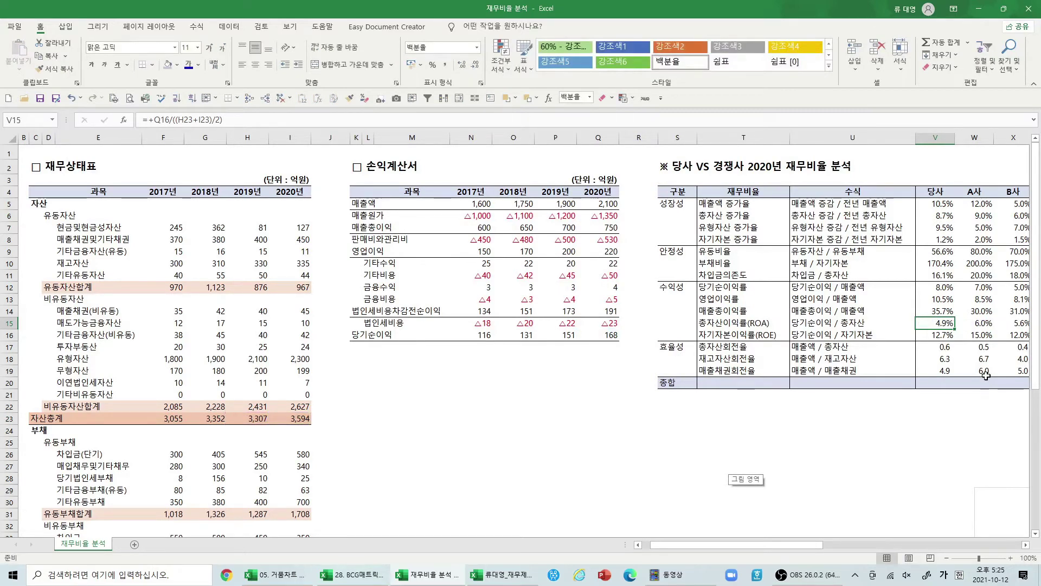
Review the 수식 descriptions of the three profit margins and check the 당사 매출총이익률 and 영업이익률 formulas against the 손익계산서
drag(818, 310, 840, 285)
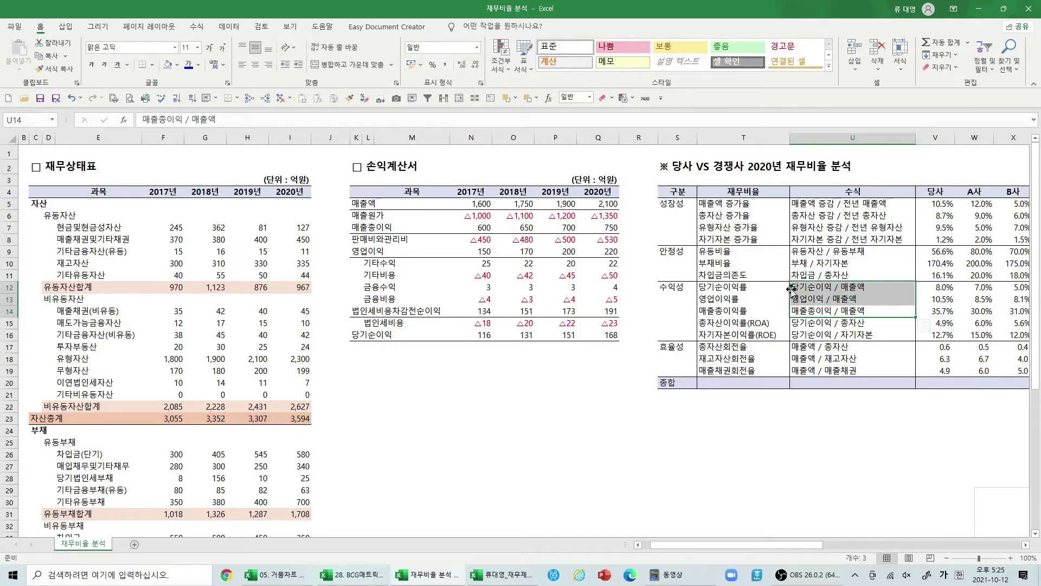
click(937, 311)
key(F2)
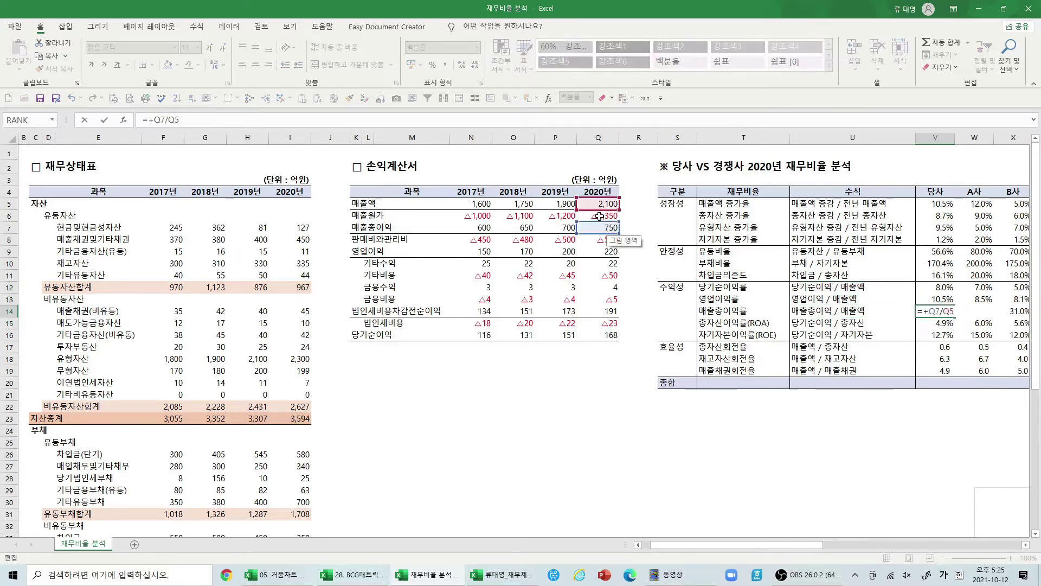
key(Return)
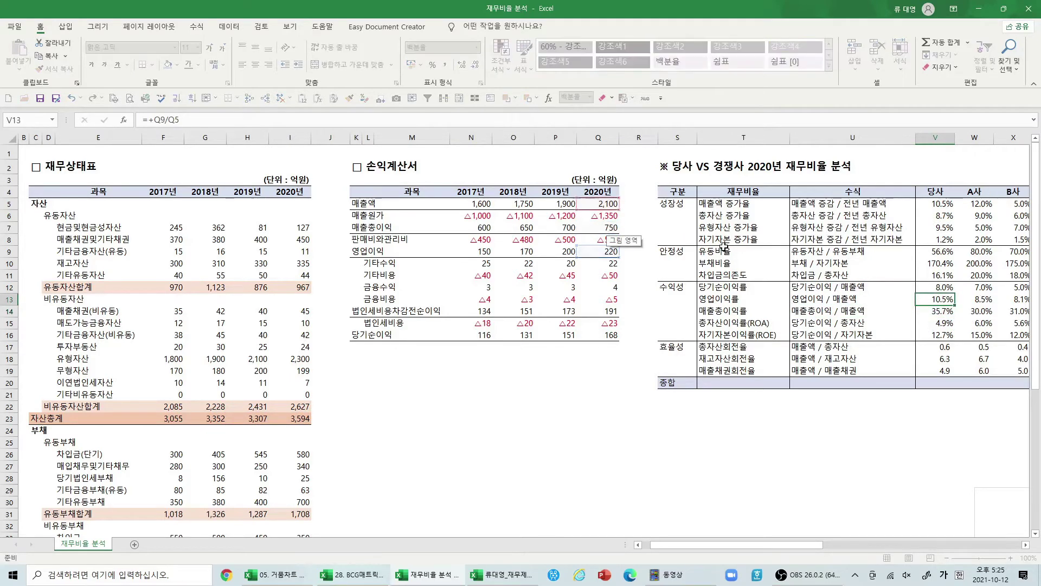
Highlight the 총자산이익률(ROA) row and recheck how its V15 formula averages the 2019년 and 2020년 자산총계
key(shift+Left)
key(shift+Left)
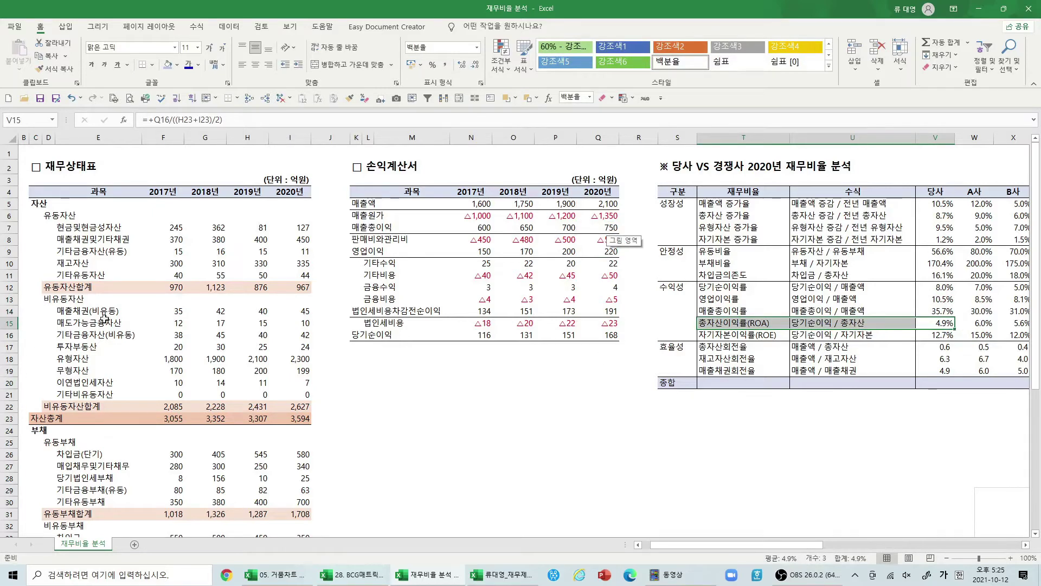
click(941, 323)
key(F2)
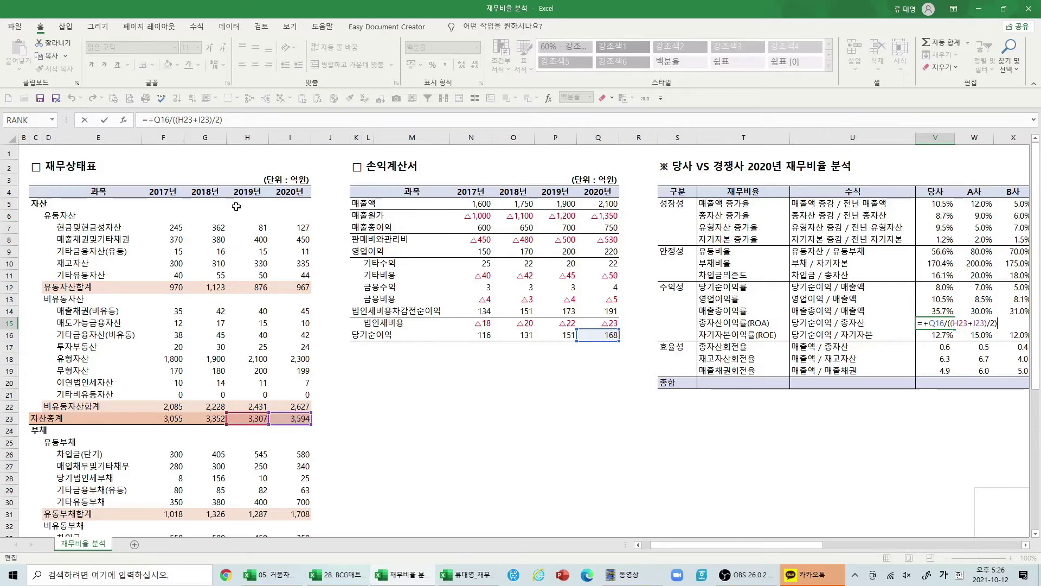
key(Return)
key(Up)
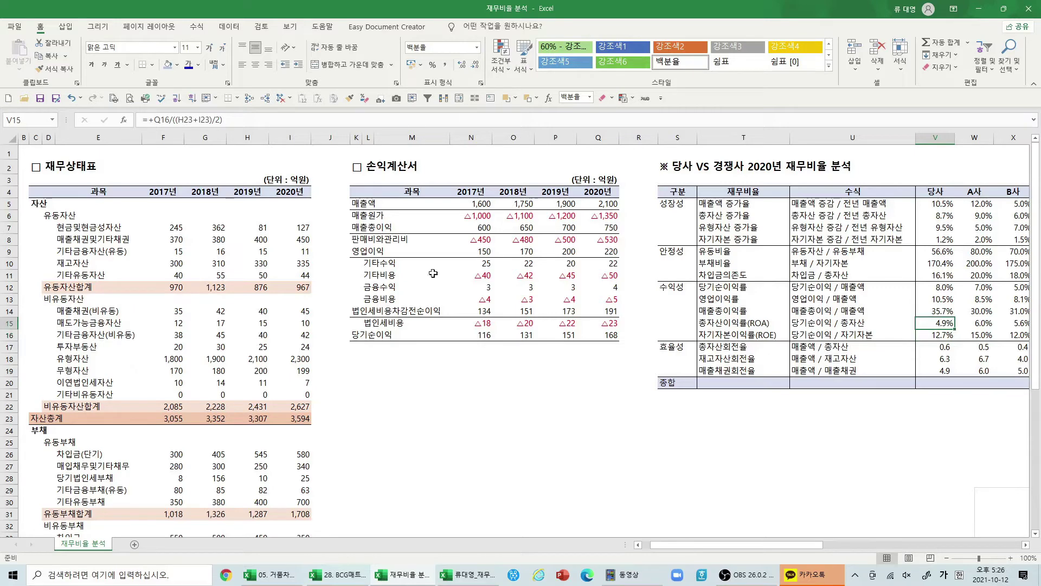
Compare the ROA and ROE rows' names and 수식 descriptions, and check the 당사 자기자본이익률(ROE) formula in V16
drag(732, 324, 808, 333)
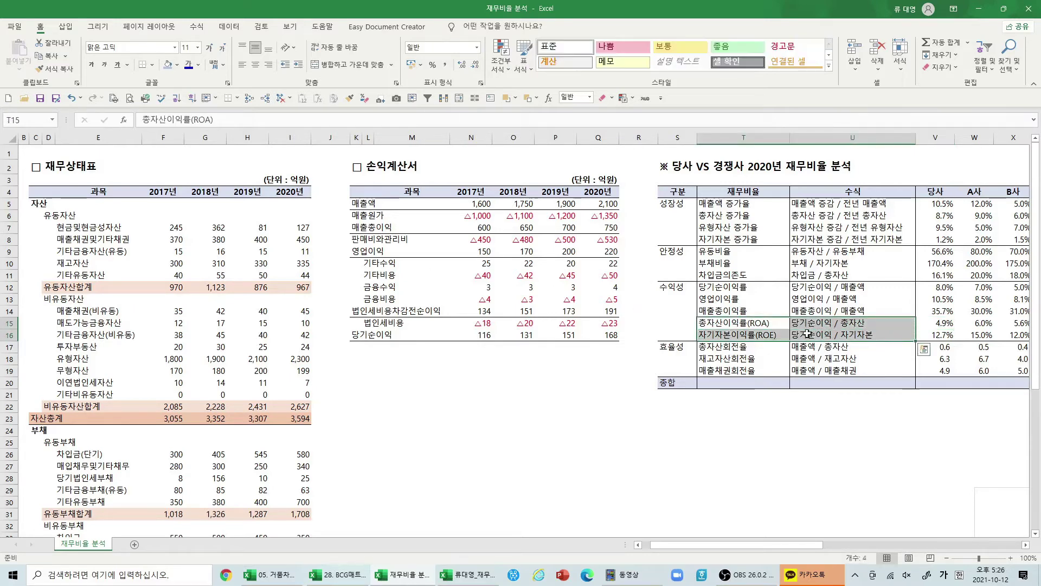
drag(743, 325, 746, 336)
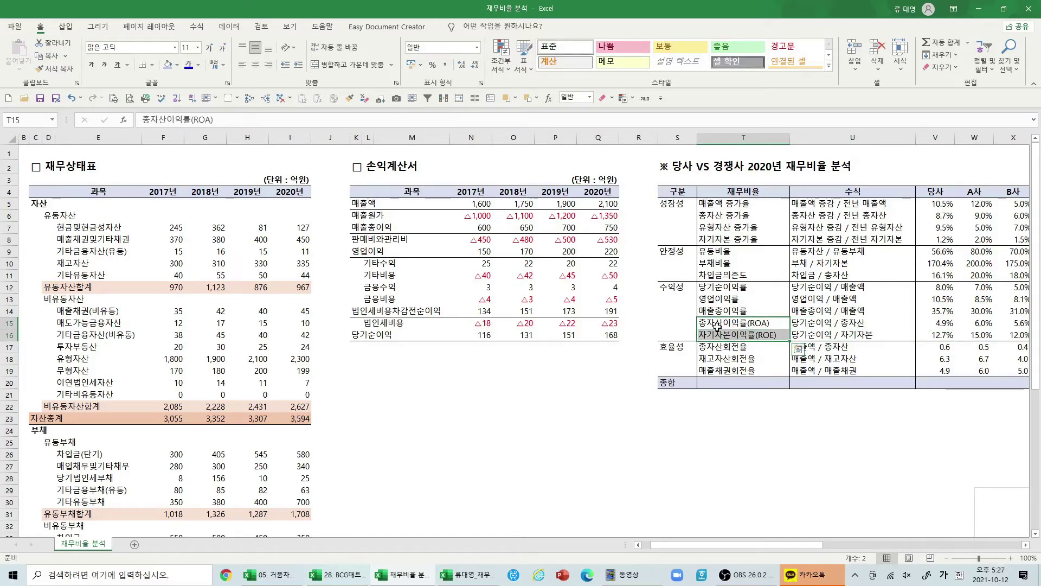
key(Right)
key(Right)
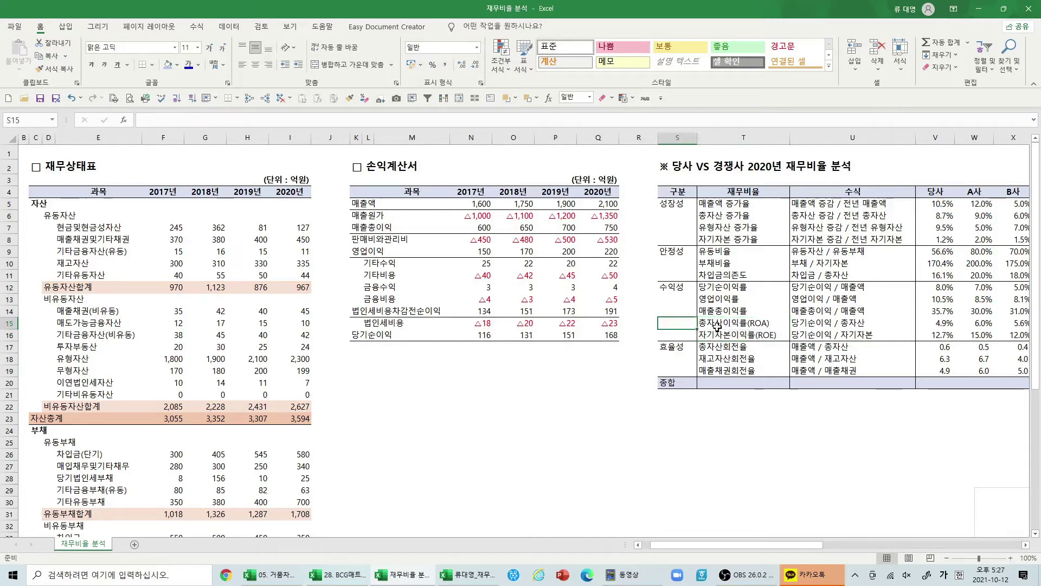
key(Down)
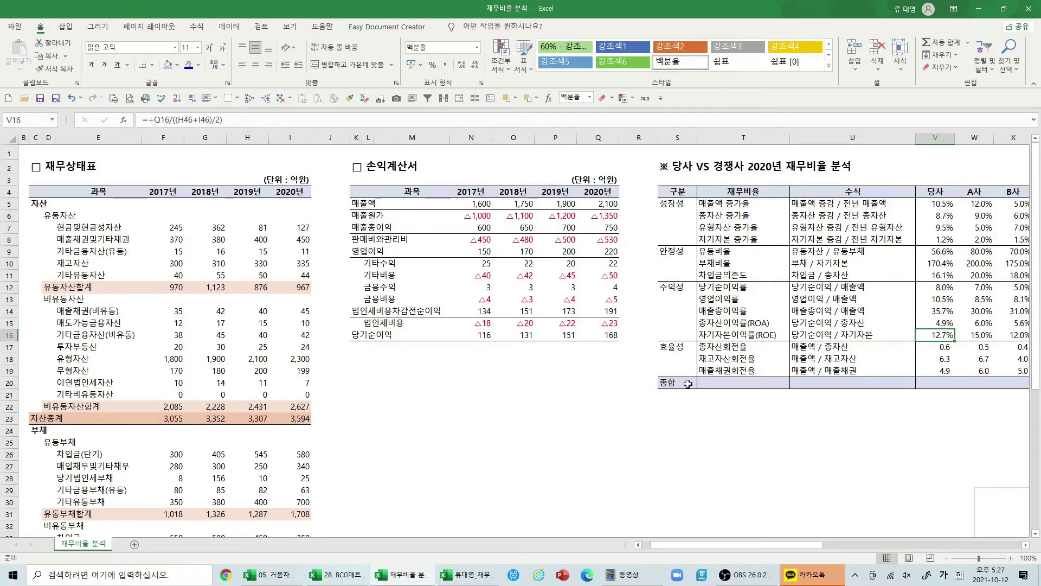
Go through the 효율성 ratios and their 수식 from 총자산회전율 to 매출채권회전율, then view the 당사 매출채권회전율 formula in V19
click(803, 356)
key(Up)
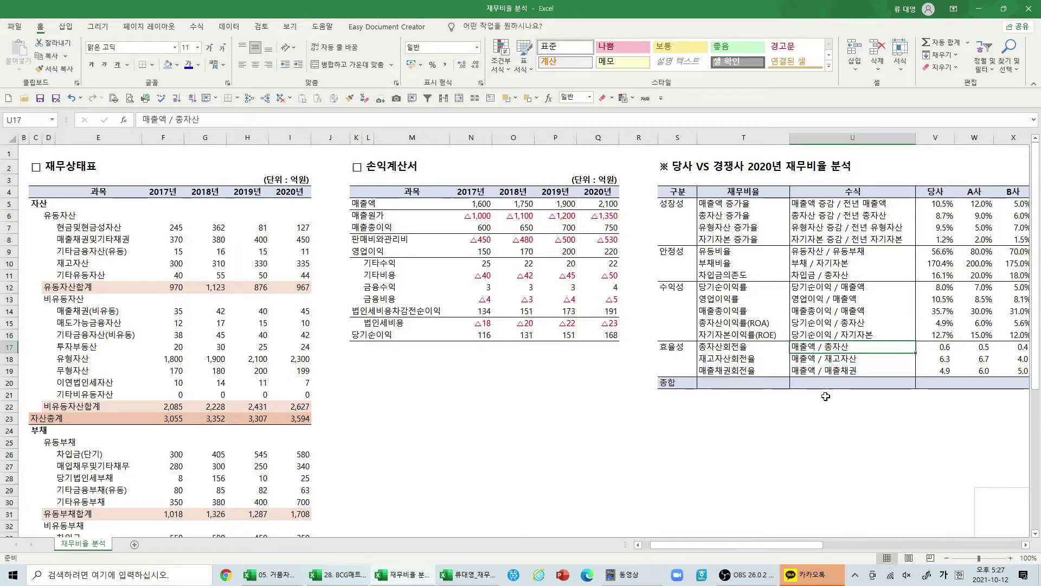
key(Left)
key(Down)
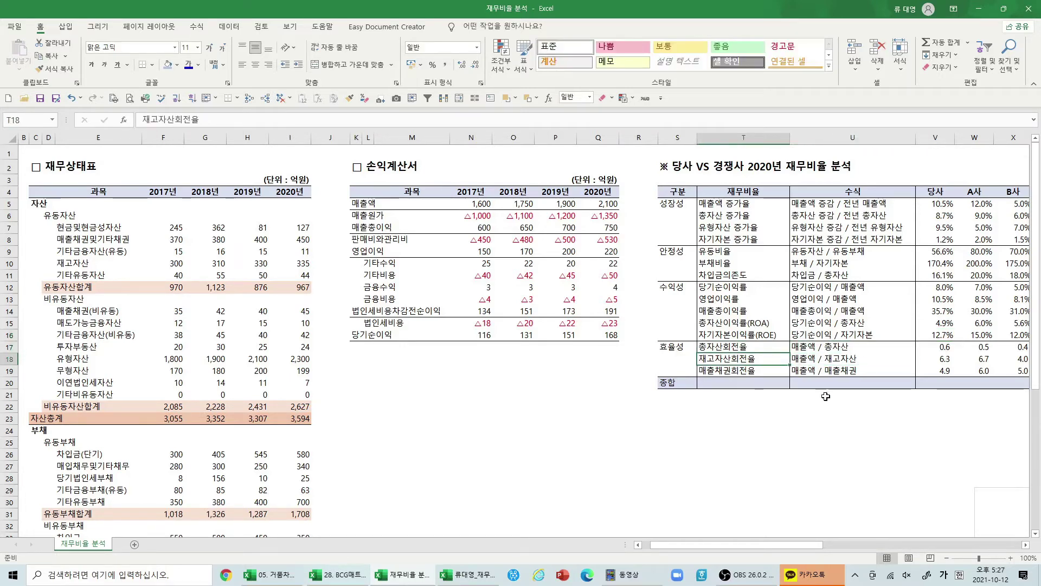
key(Right)
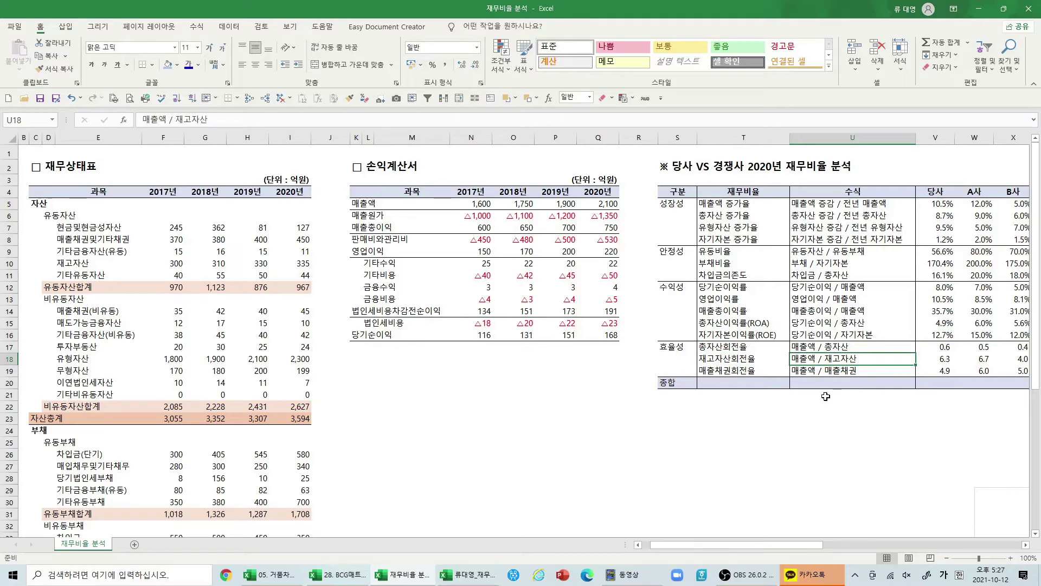
key(Left)
key(Down)
key(Right)
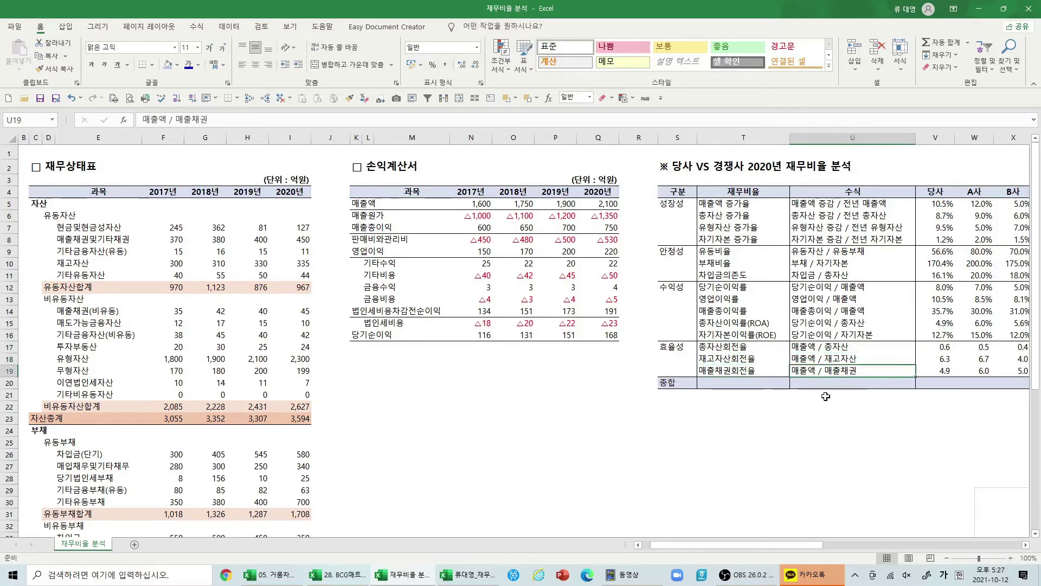
key(Right)
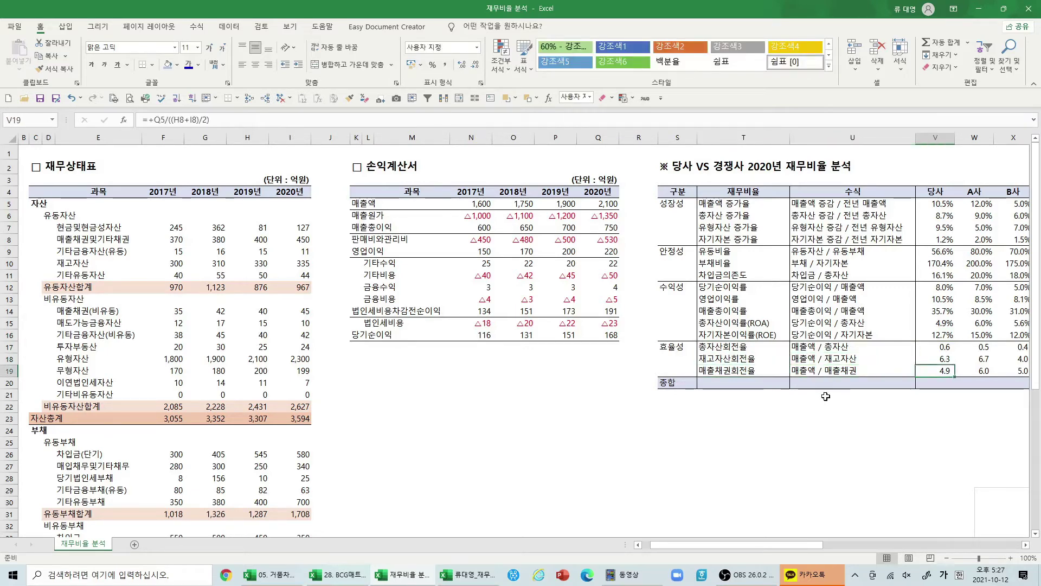
Highlight the 당사 효율성 values in V17:V19 and the matching ratio names in T17:T19 for review
key(Up)
key(Up)
key(shift+Down)
key(shift+Down)
key(Left)
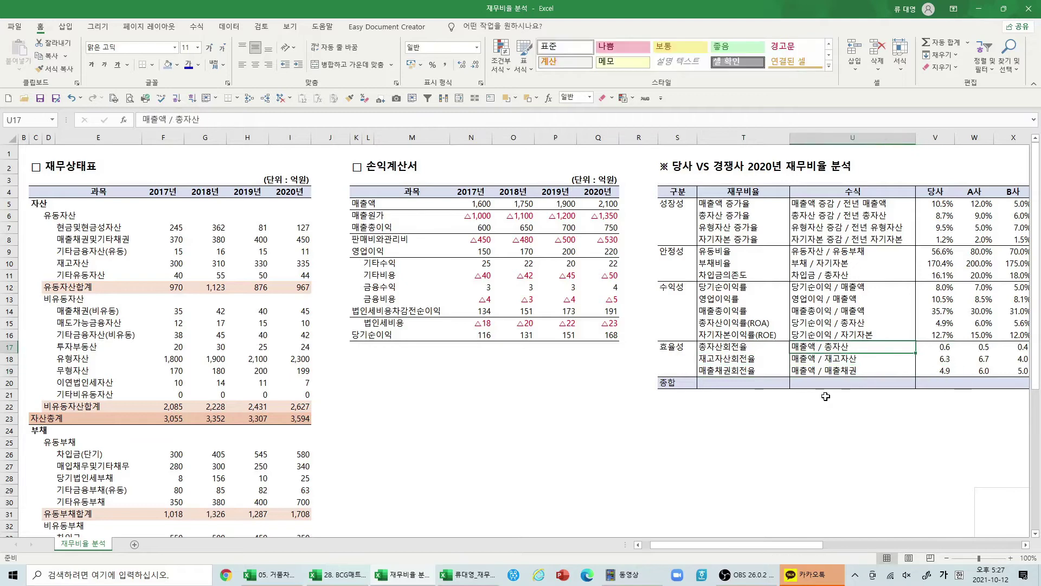
key(Left)
key(shift+Down)
key(shift+Down)
Review the 효율성 수식 descriptions in U17:U19 and inspect which cells the 당사 총자산회전율 formula in V17 refers to
drag(813, 349, 816, 370)
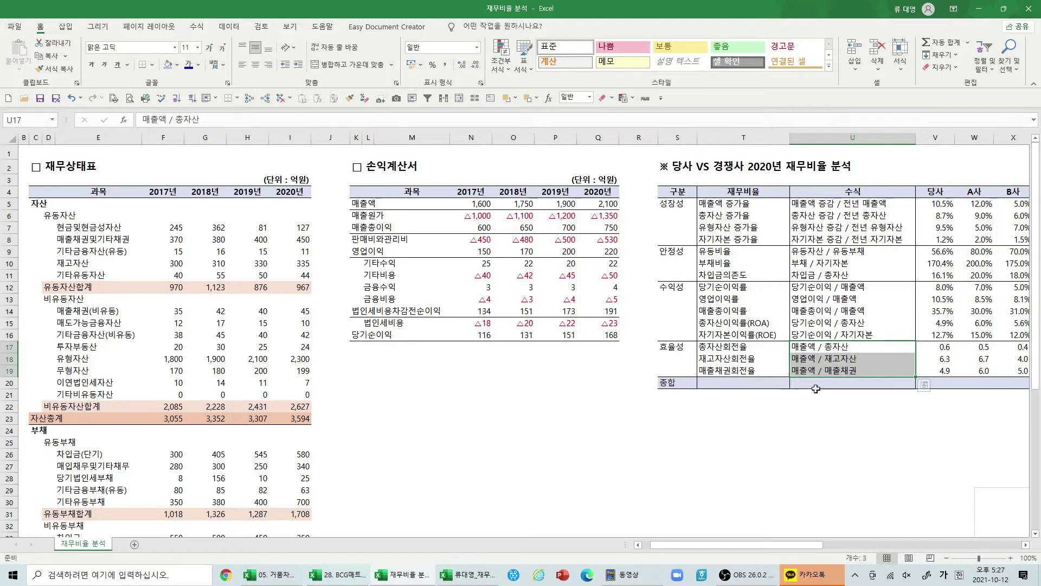
click(942, 349)
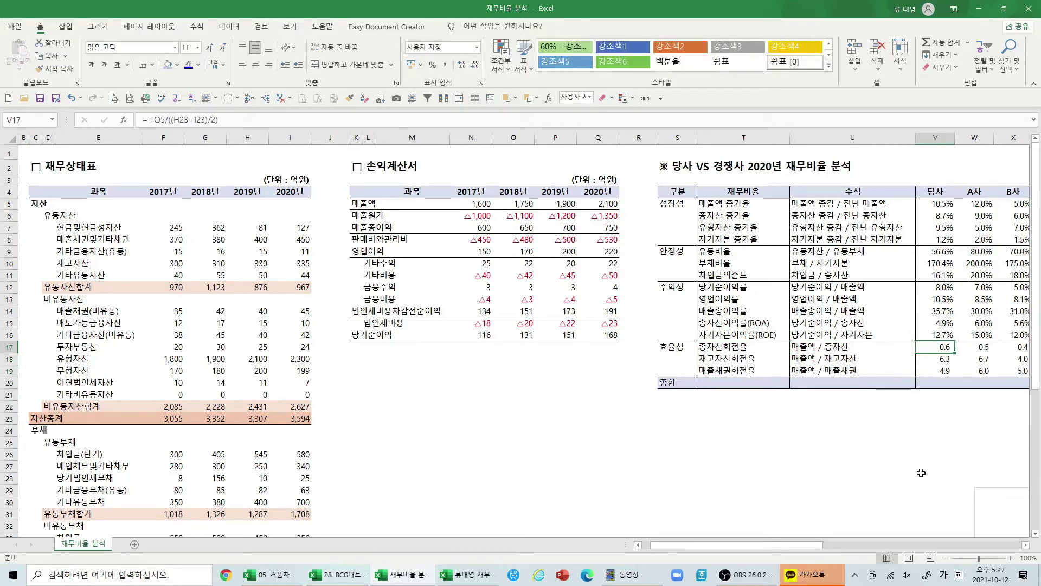
key(F2)
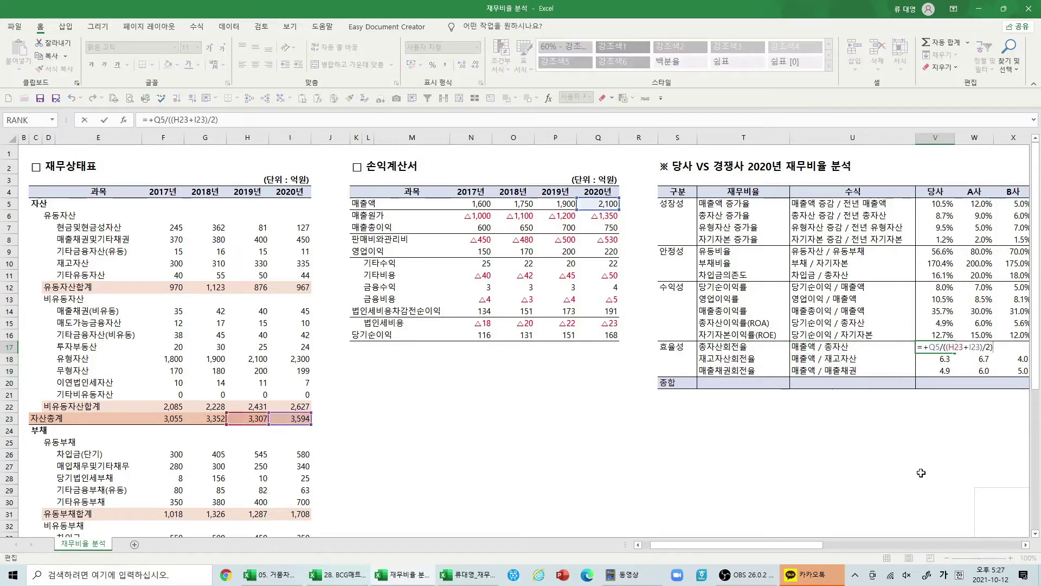
Inspect which cells the 당사 재고자산회전율 formula in V18 and the 매출채권회전율 formula in V19 refer to
key(Return)
key(F2)
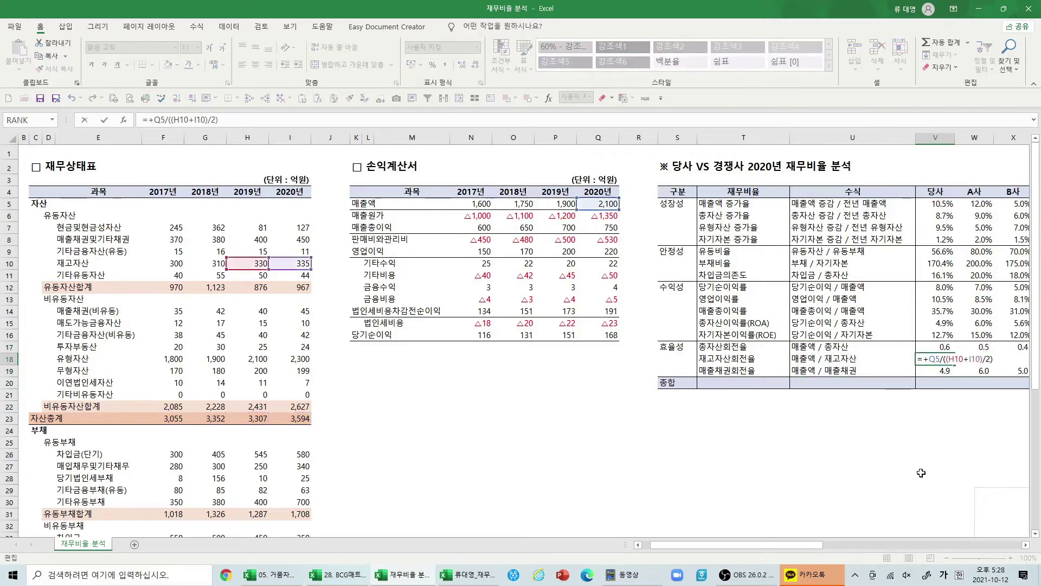
key(Return)
key(F2)
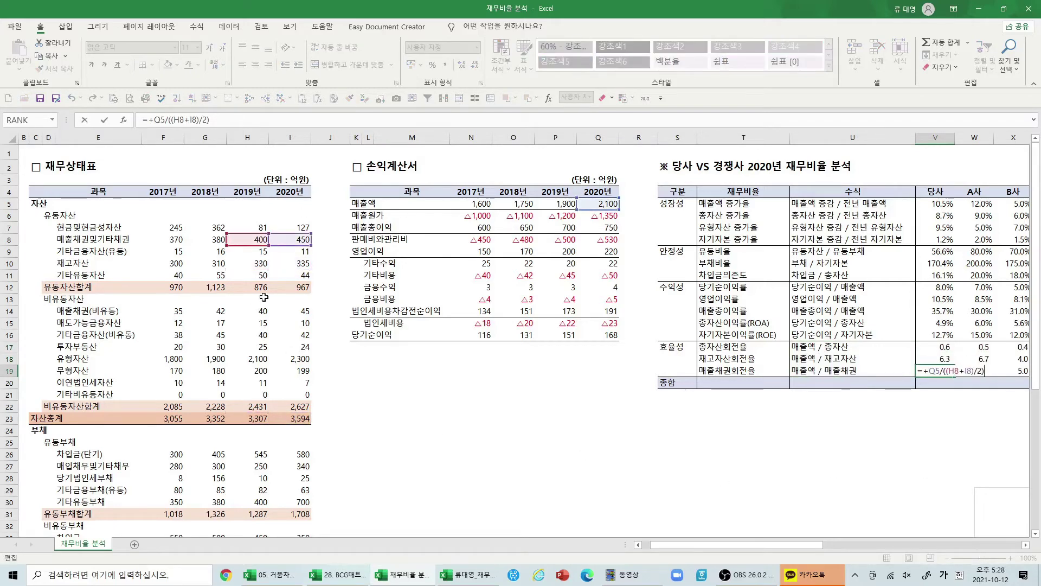
key(ctrl+Return)
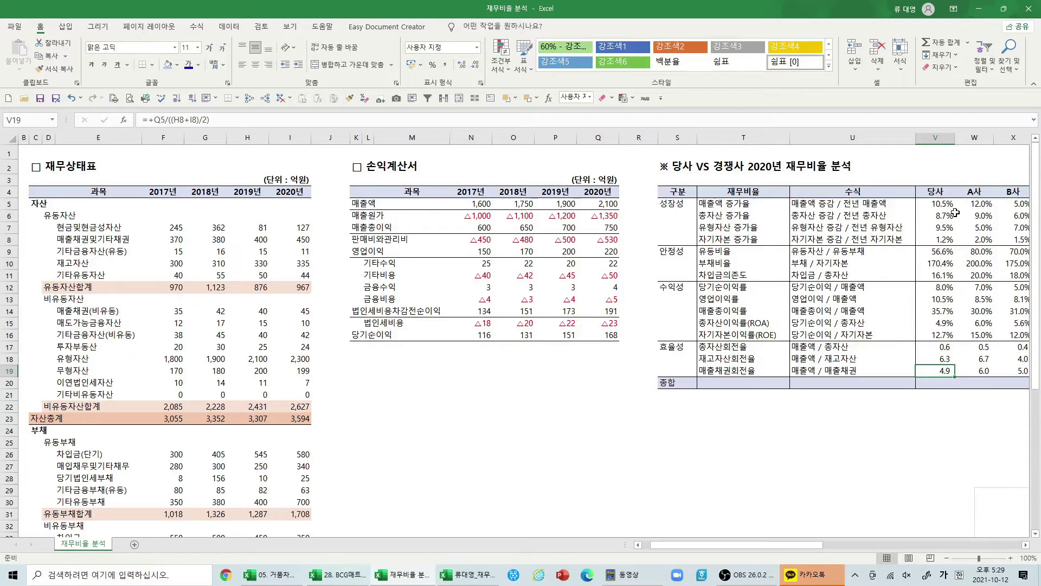
Highlight the 당사 values in V4:V20 and the A사 and B사 values in columns W and X for comparison
drag(929, 192, 941, 388)
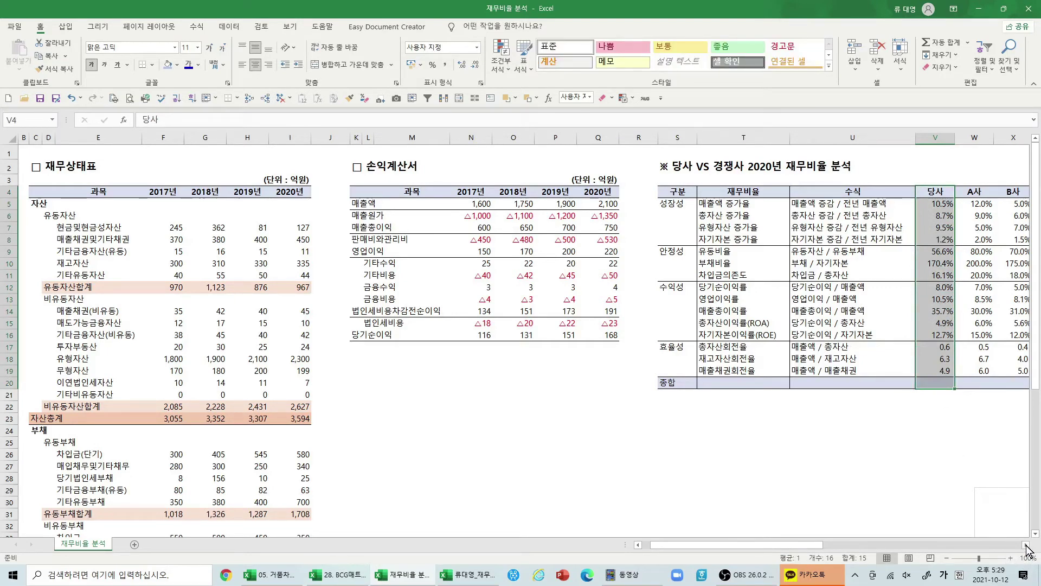
click(1025, 544)
click(1025, 544)
drag(645, 193, 674, 373)
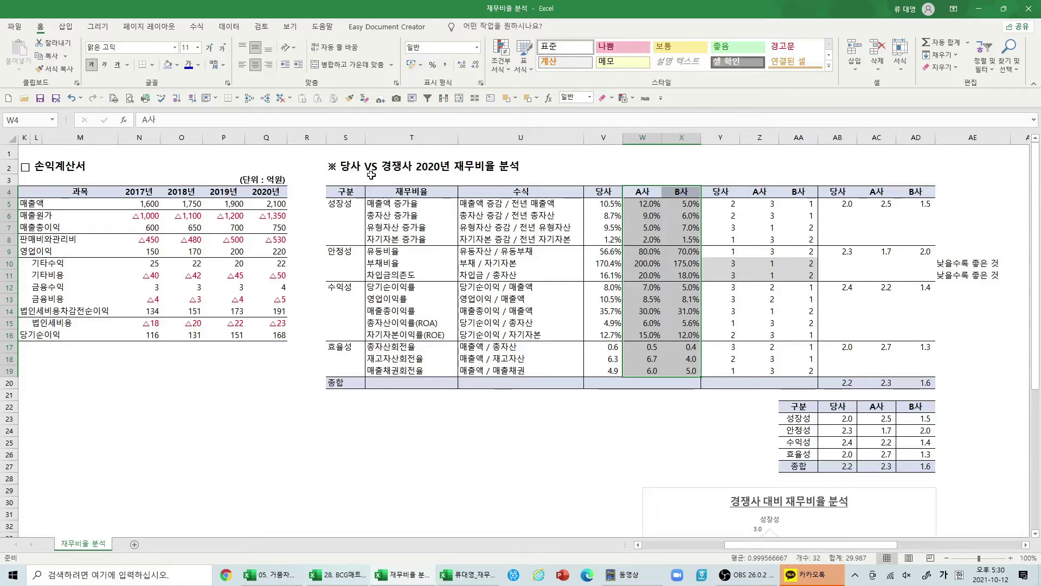
drag(610, 193, 619, 384)
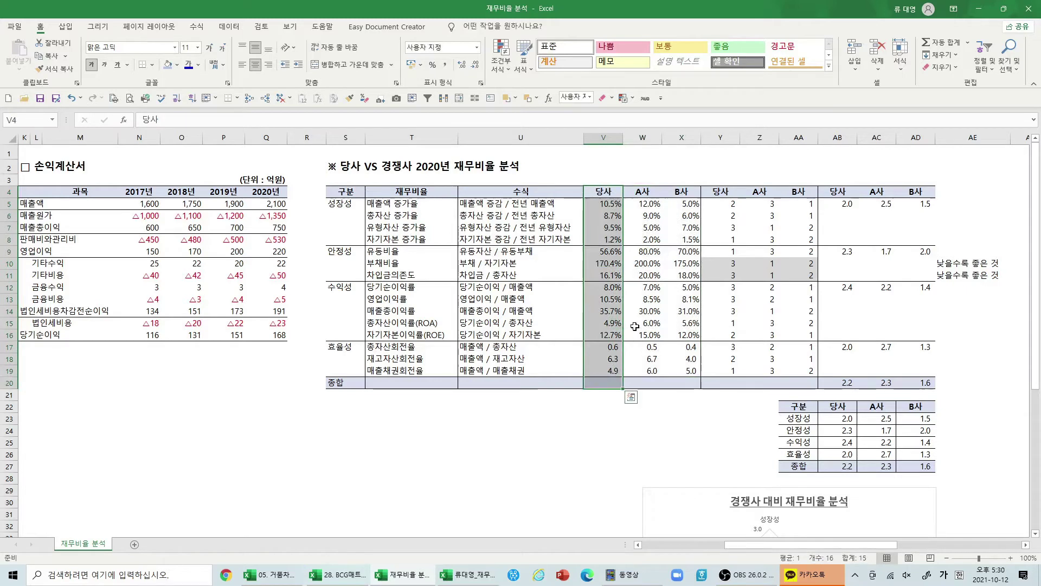
drag(649, 204, 691, 380)
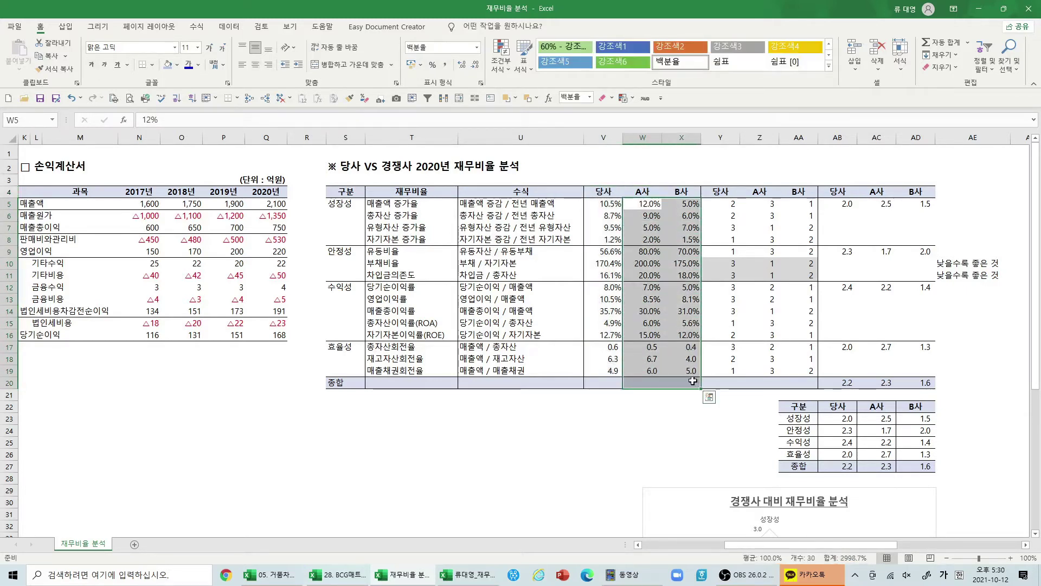
Look over the A사 and B사 ratio values from W5 down to column X at a larger zoom, along with the neighbouring score columns
drag(641, 205, 670, 378)
key(ctrl+1)
scroll(672, 335, up, 1)
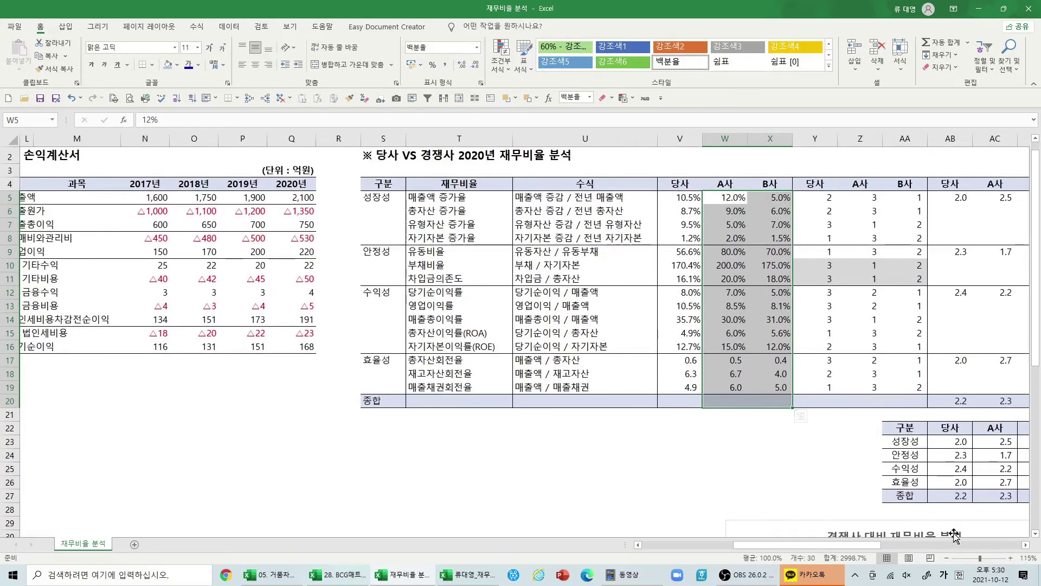
scroll(1026, 546, right, 10)
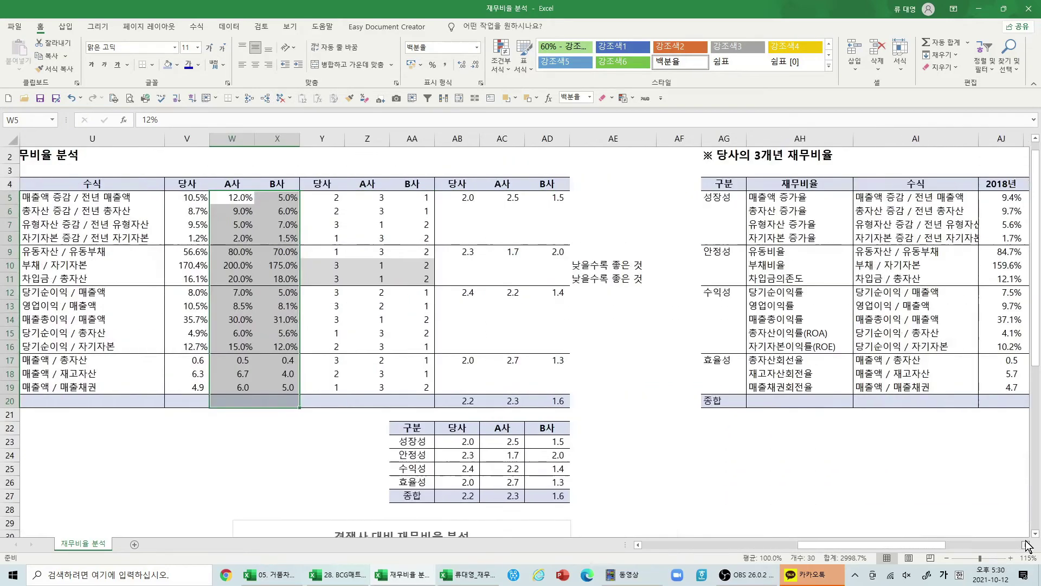
click(637, 545)
click(637, 545)
scroll(485, 390, up, 1)
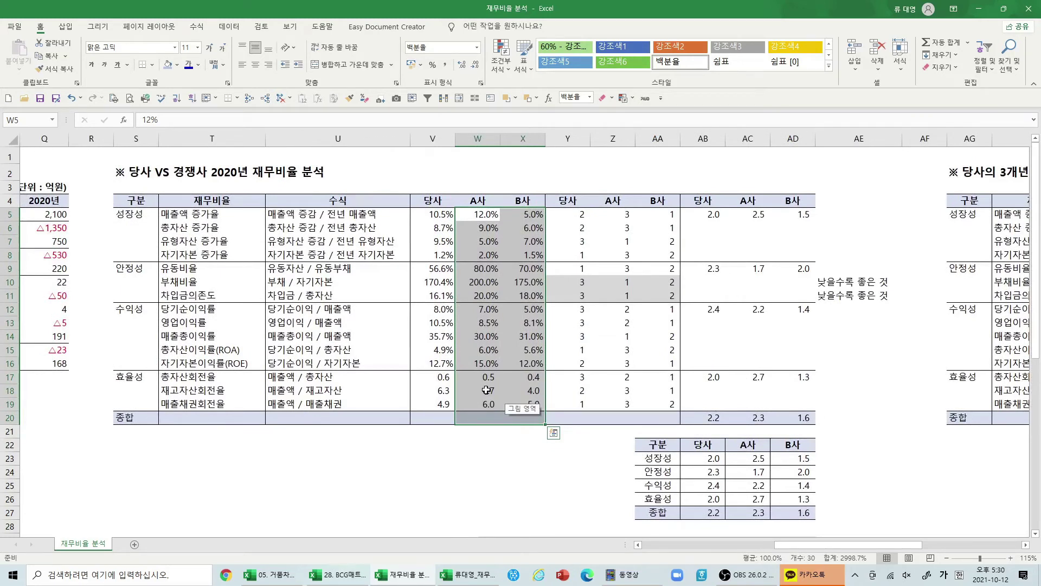
drag(481, 217, 512, 434)
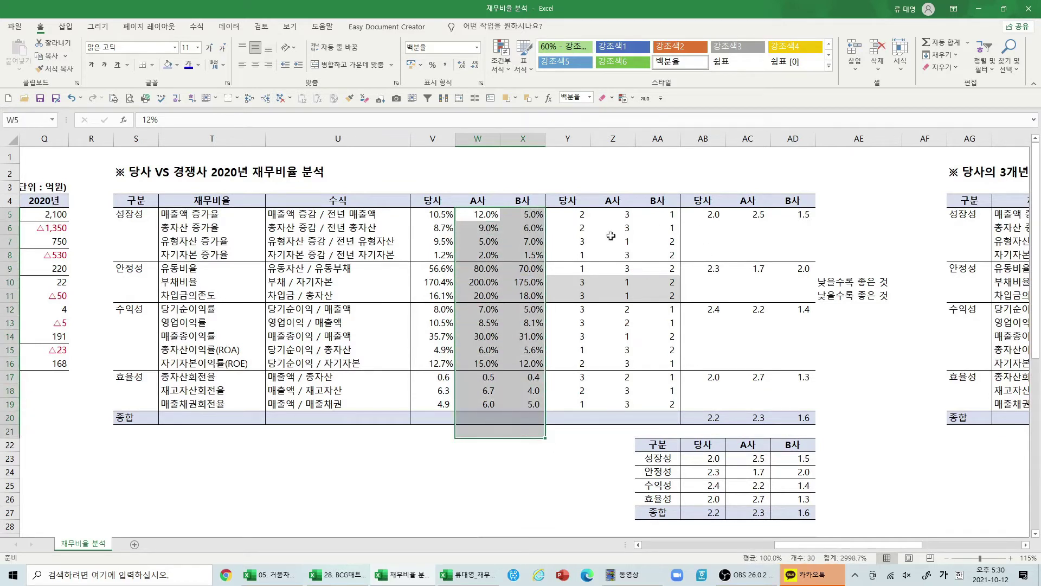
Apply a thick outside border around the 당사, A사 and B사 ratio values in V4:X20
drag(431, 201, 531, 421)
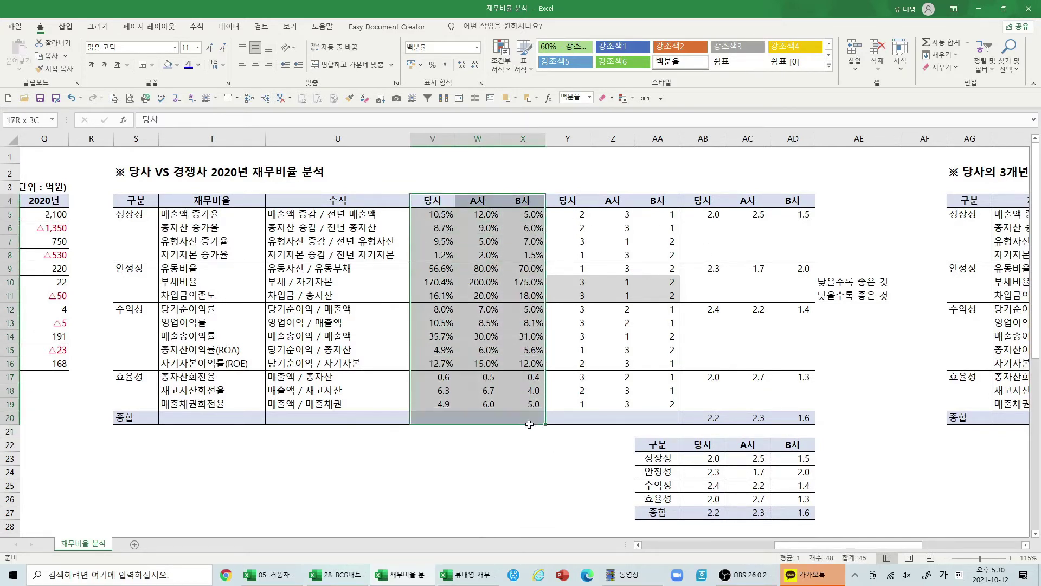
click(153, 65)
click(155, 191)
click(436, 242)
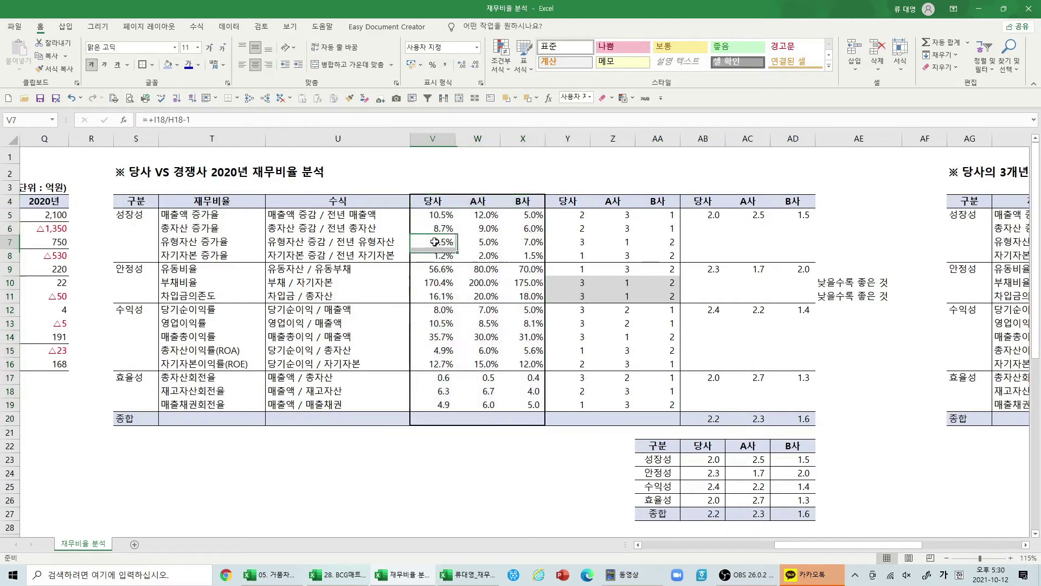
Compare the 당사 RANK formulas in Y5:Y6 with the one in Y10, and review the 부채비율 and 차입금의존도 rows marked 낮을수록 좋은 것
click(577, 228)
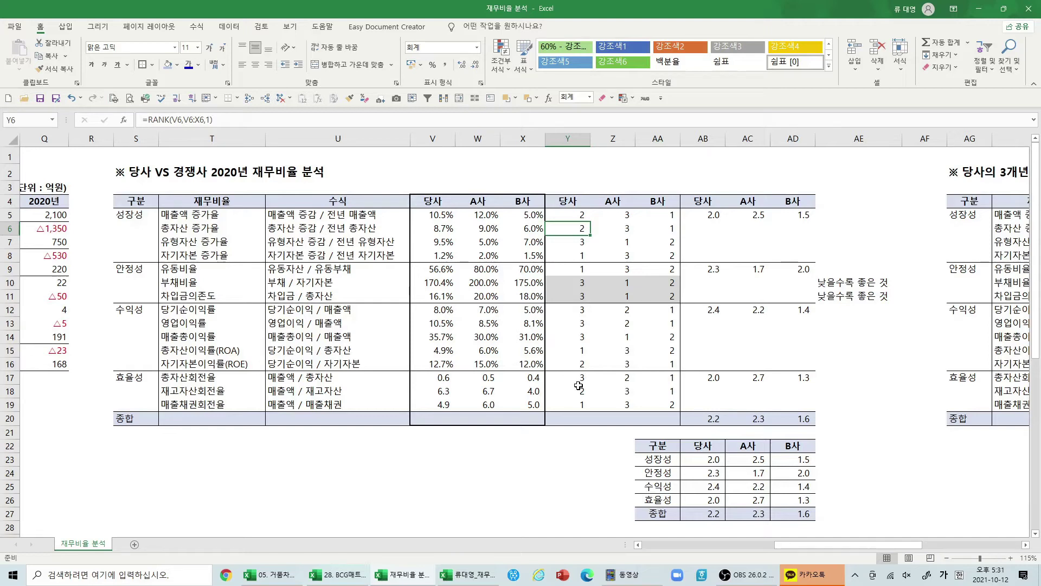
key(Up)
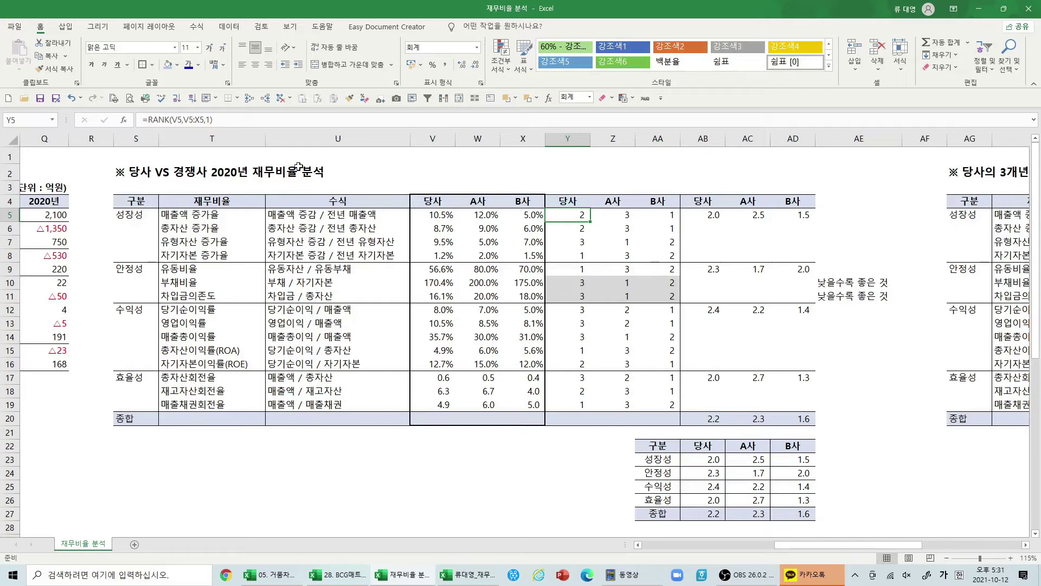
click(554, 287)
drag(597, 288, 858, 293)
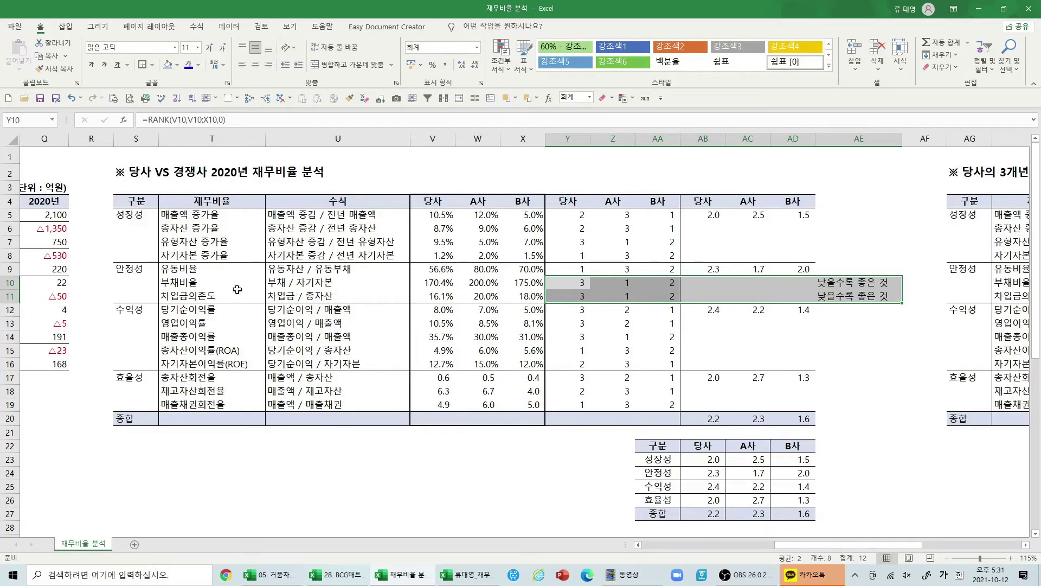
click(187, 282)
drag(187, 282, 503, 294)
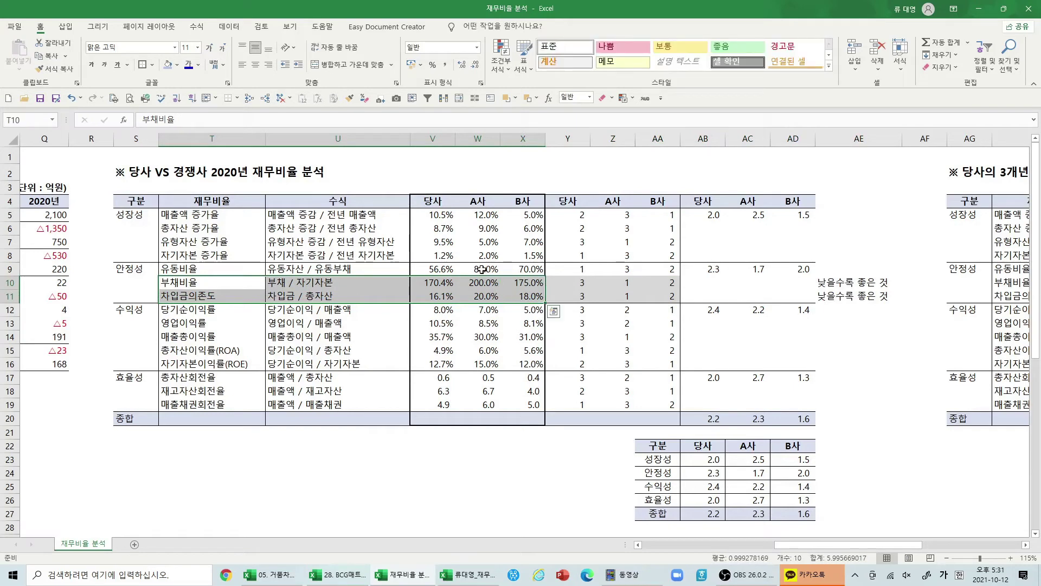
click(440, 283)
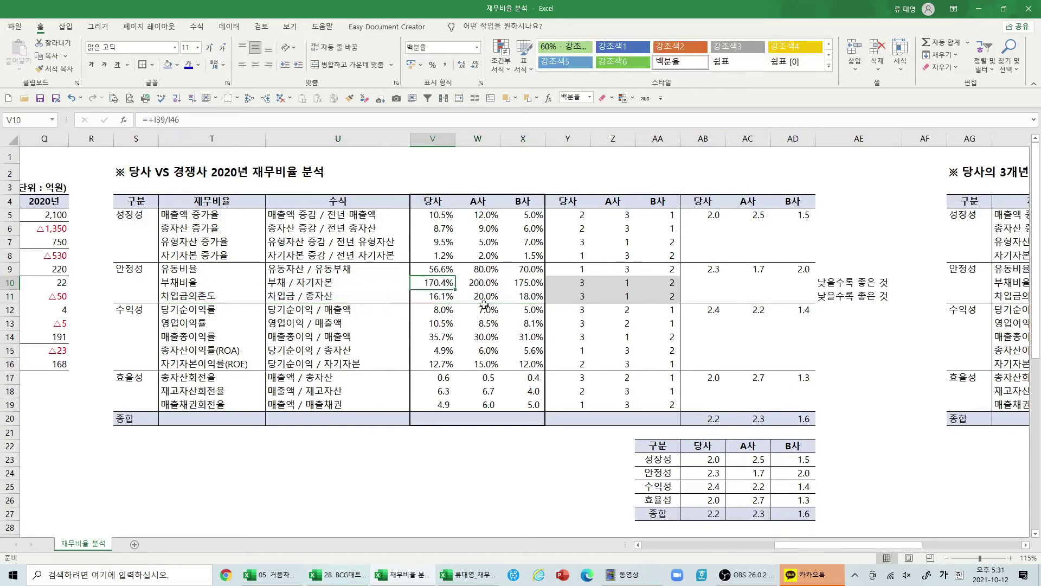
Review the Number, Ref and Order arguments of the RANK function in Y5, reading the description of Order
click(570, 217)
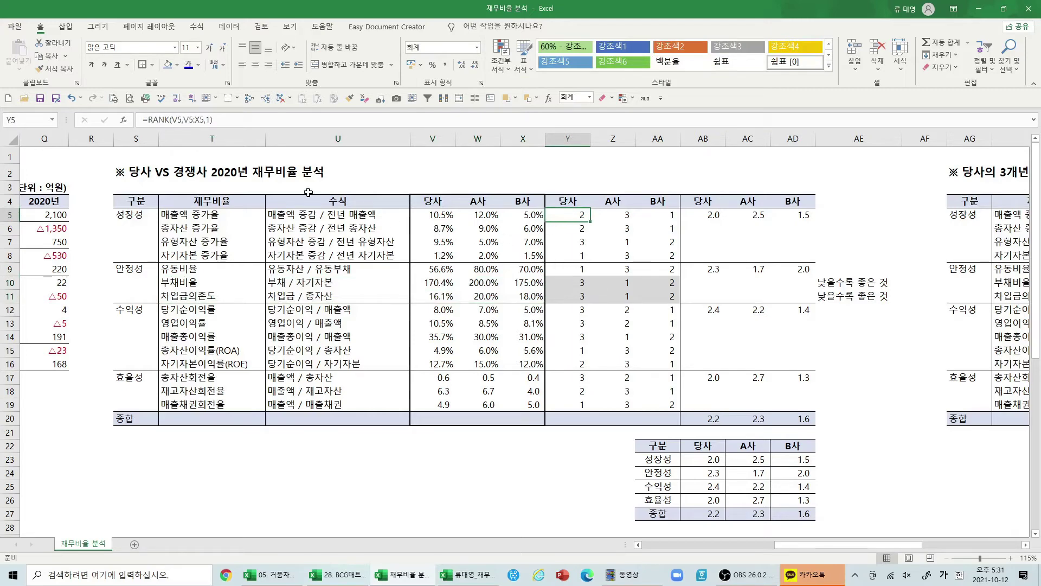
click(125, 125)
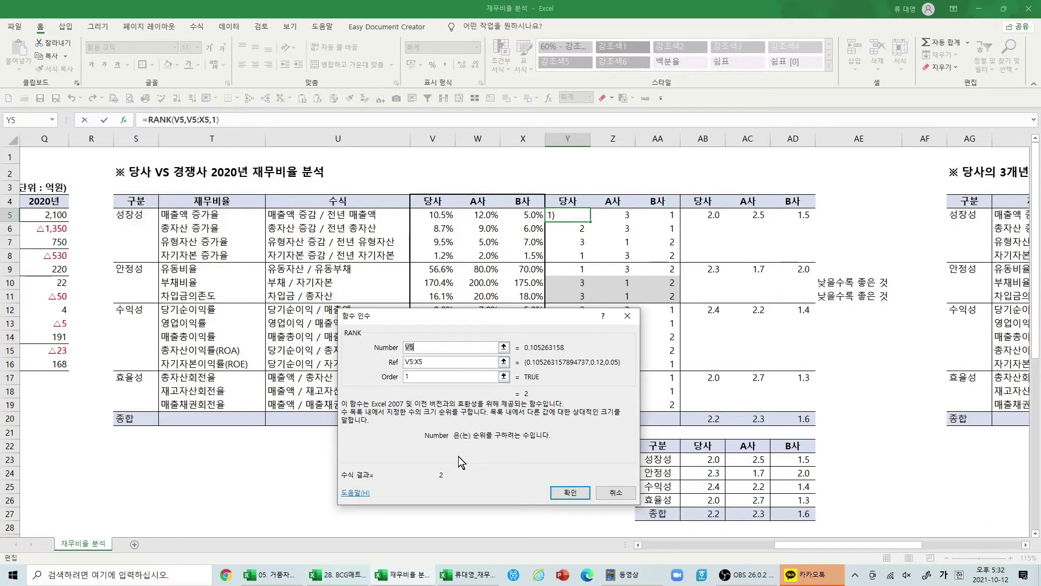
click(421, 375)
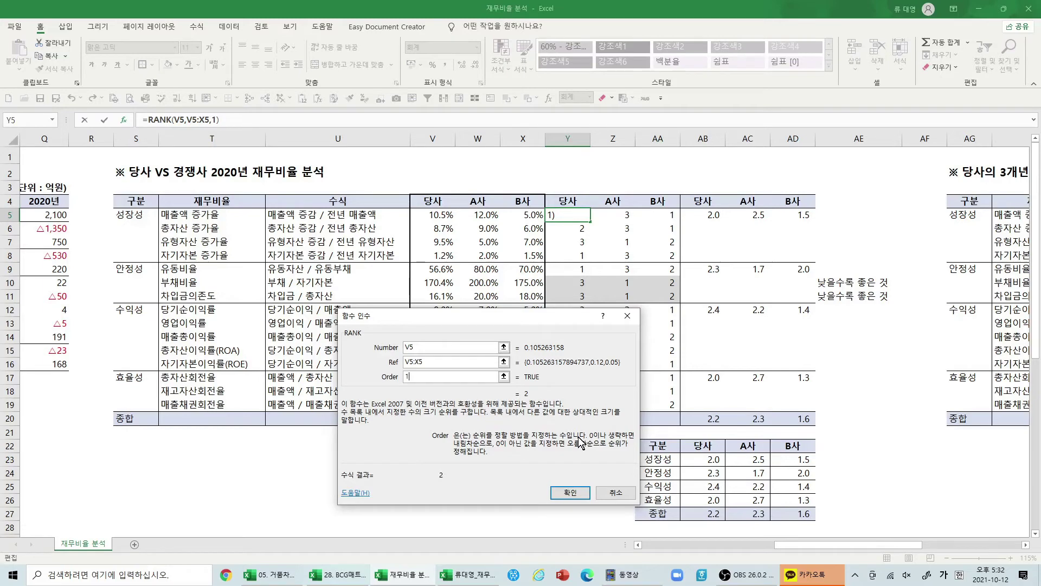
key(Return)
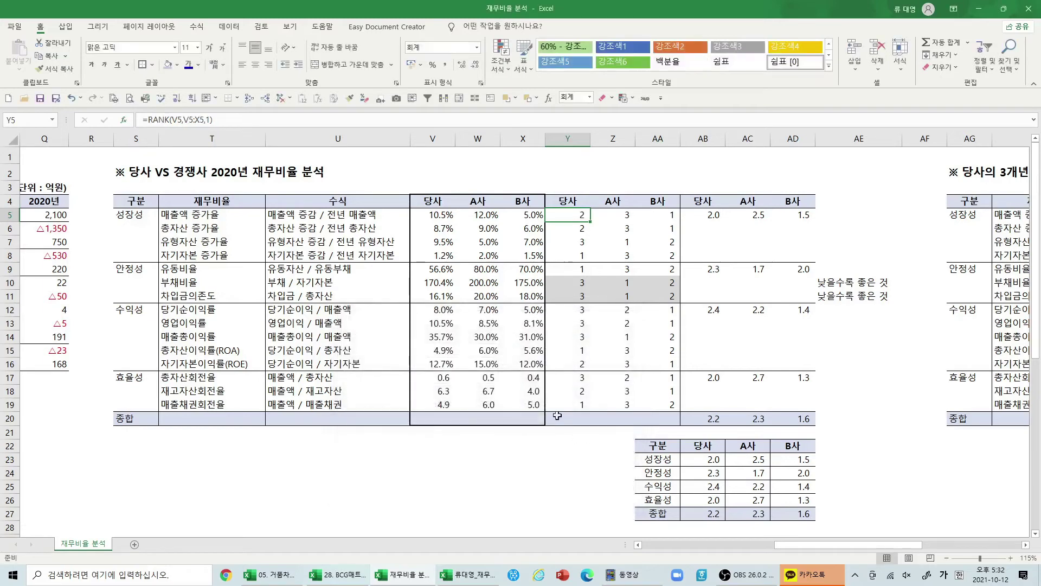
Compare the 매출액 증가율 values in V5:W5 with their RANK scores, and highlight the score area Y5:AA20
click(476, 216)
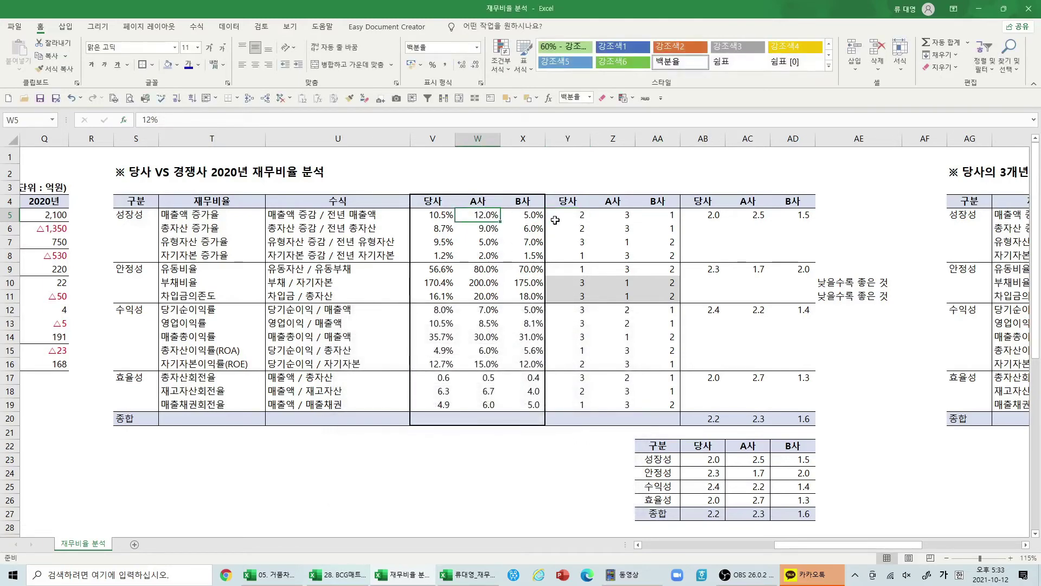
click(627, 217)
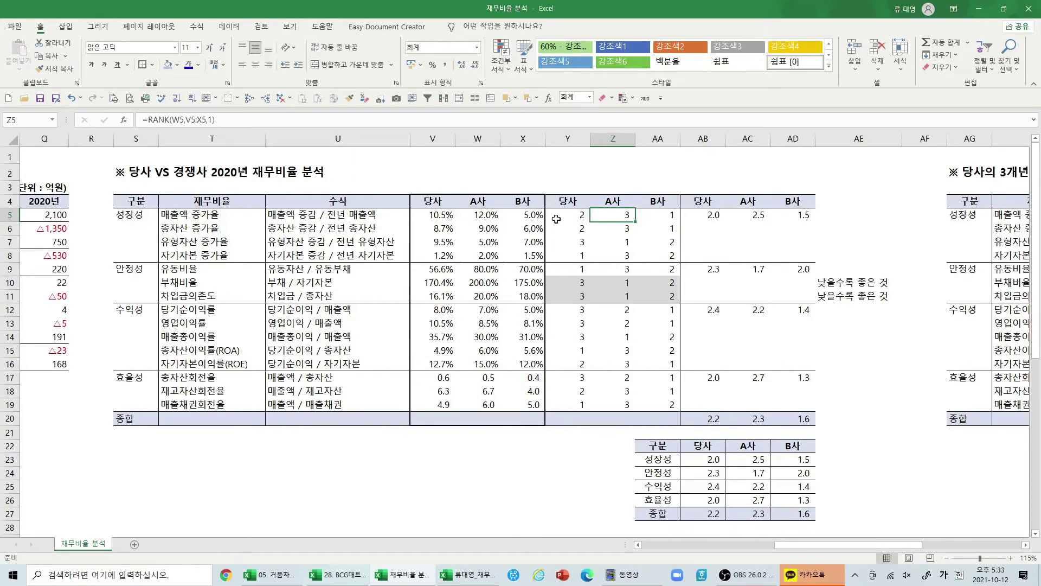
drag(563, 217, 650, 415)
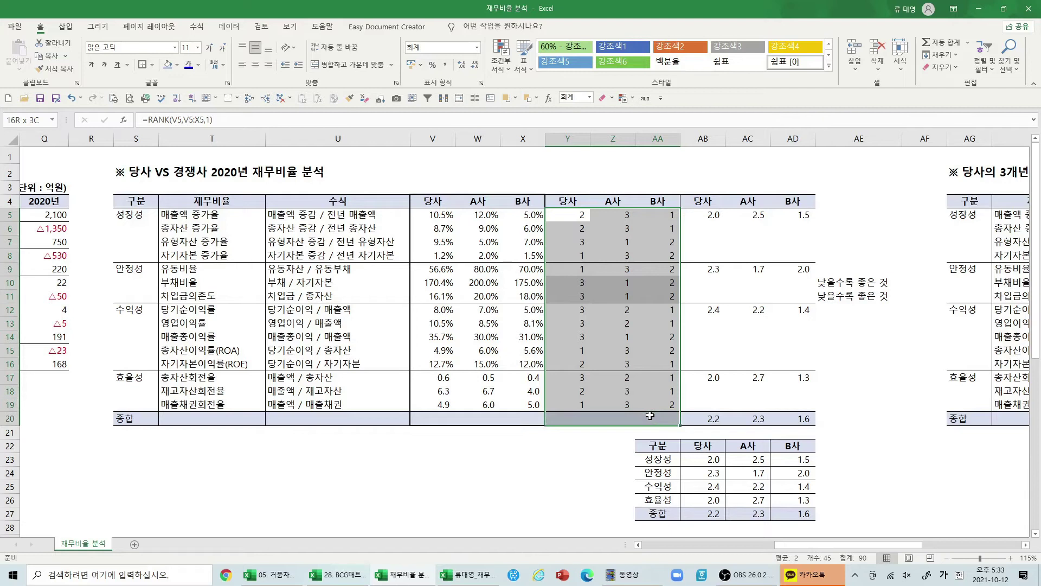
drag(650, 415, 651, 415)
drag(437, 214, 483, 214)
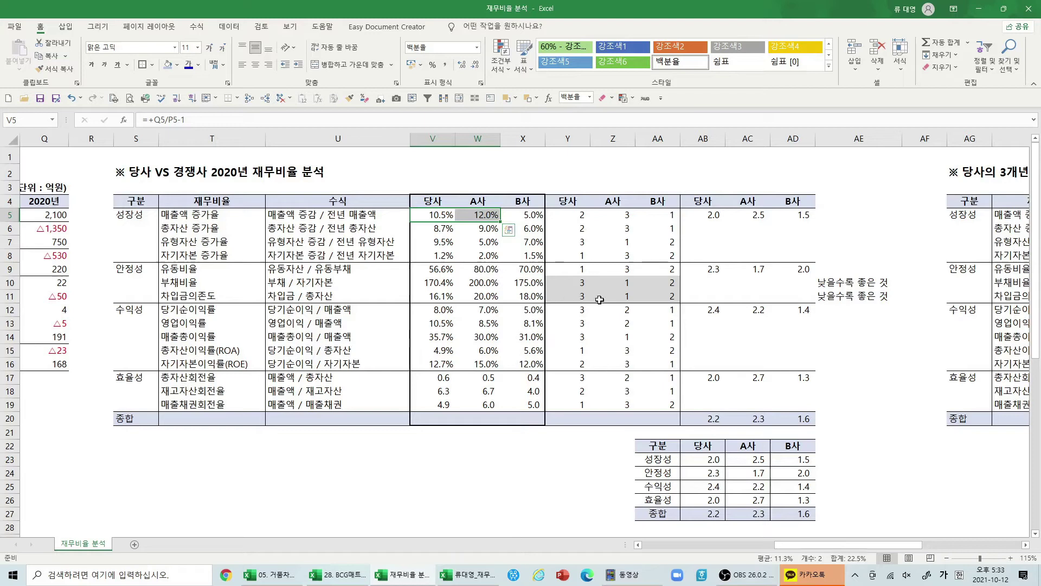
Copy the RANK formulas in Y5:AA5 and paste them as formulas into Y5:AA9 and Y12:AA19
drag(574, 216, 648, 220)
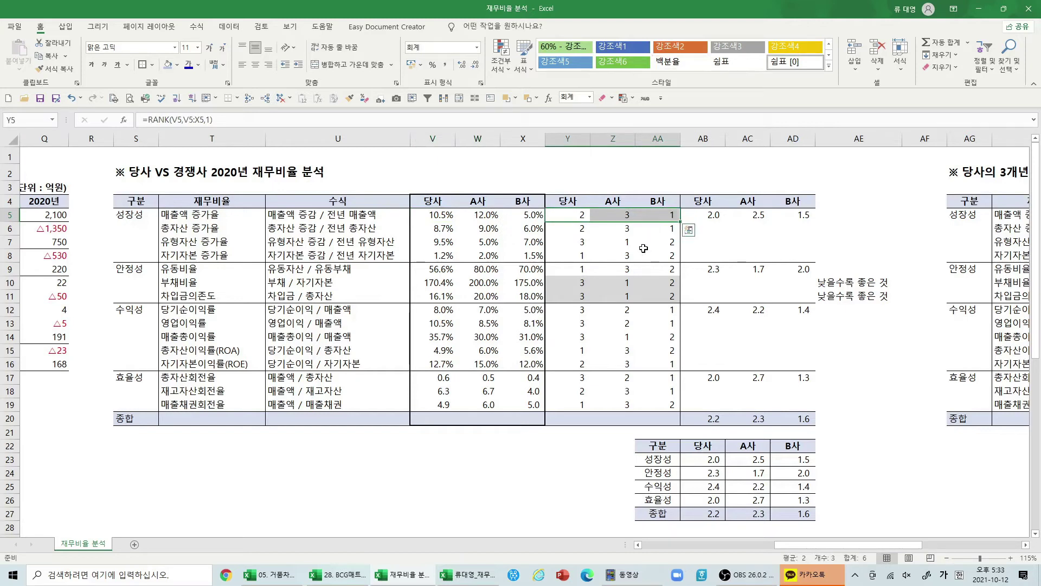
key(ctrl+c)
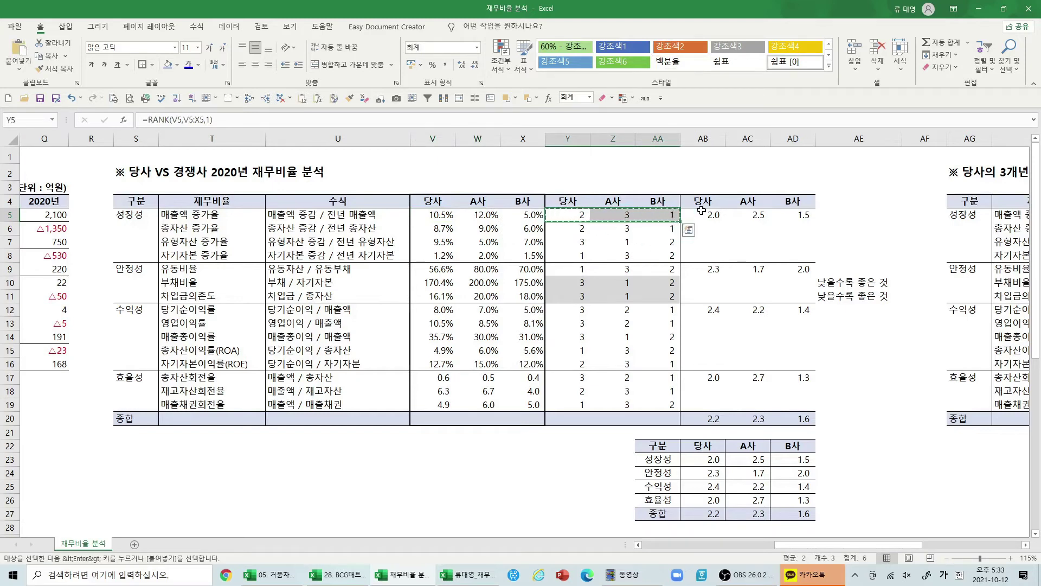
shift+click(672, 272)
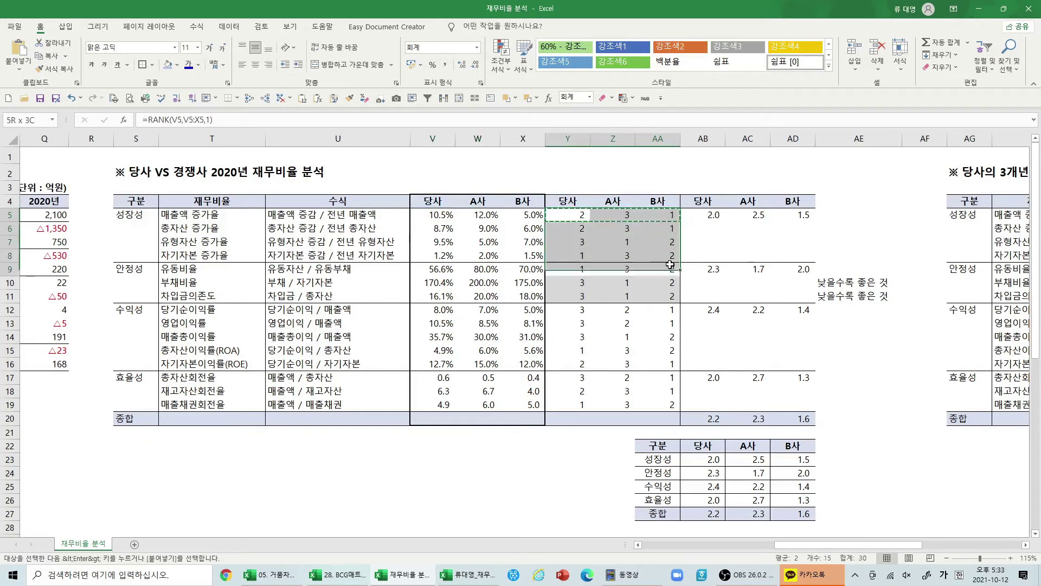
click(317, 103)
drag(572, 310, 659, 405)
click(319, 99)
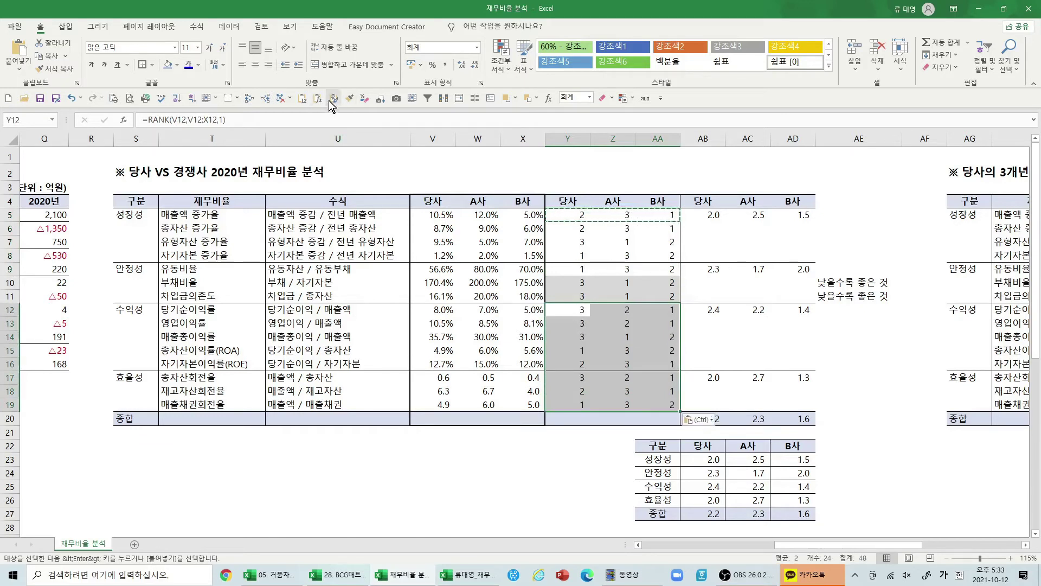
Check the RANK formula in Y10, compare A사's 유동비율 and 부채비율 with their scores, and highlight the scores in Y5:AA19
click(570, 283)
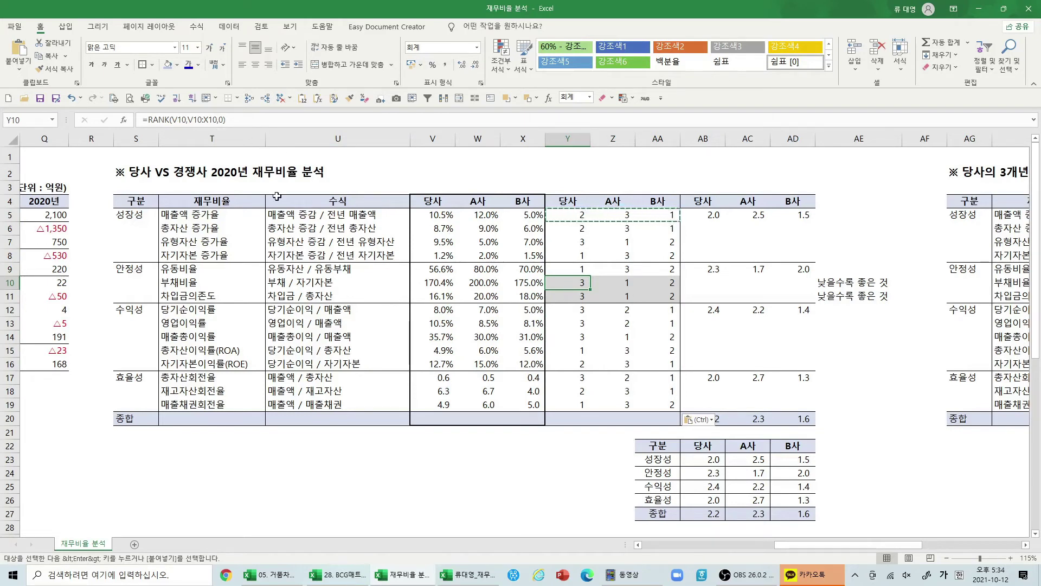
key(Escape)
key(Left)
key(Left)
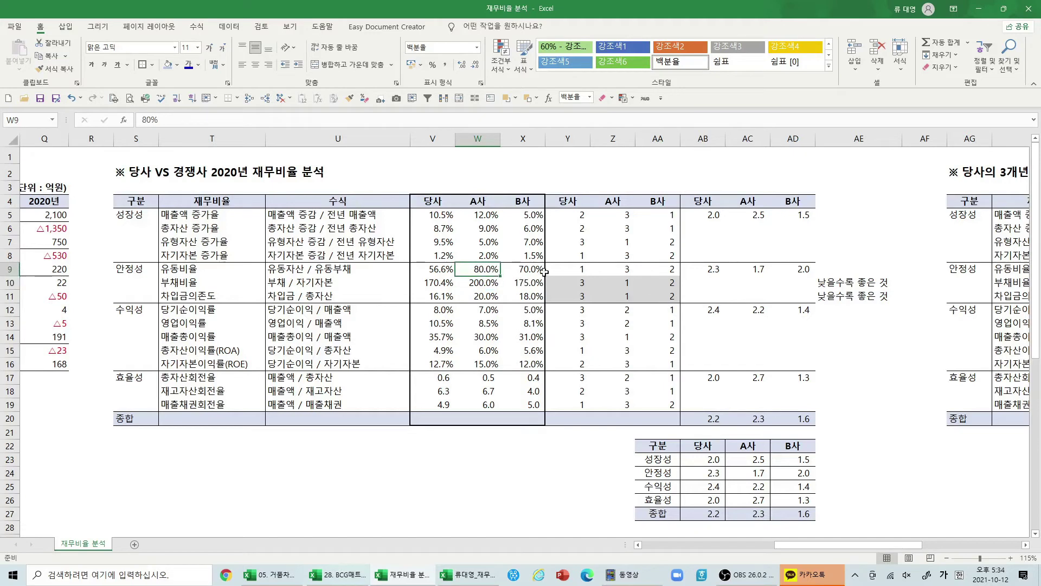
click(629, 271)
click(477, 284)
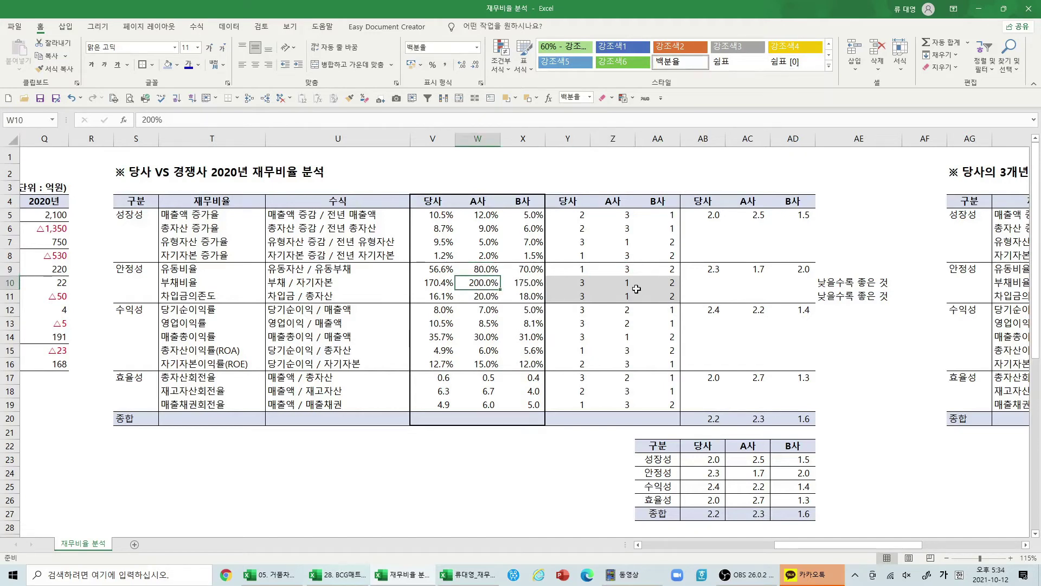
click(623, 281)
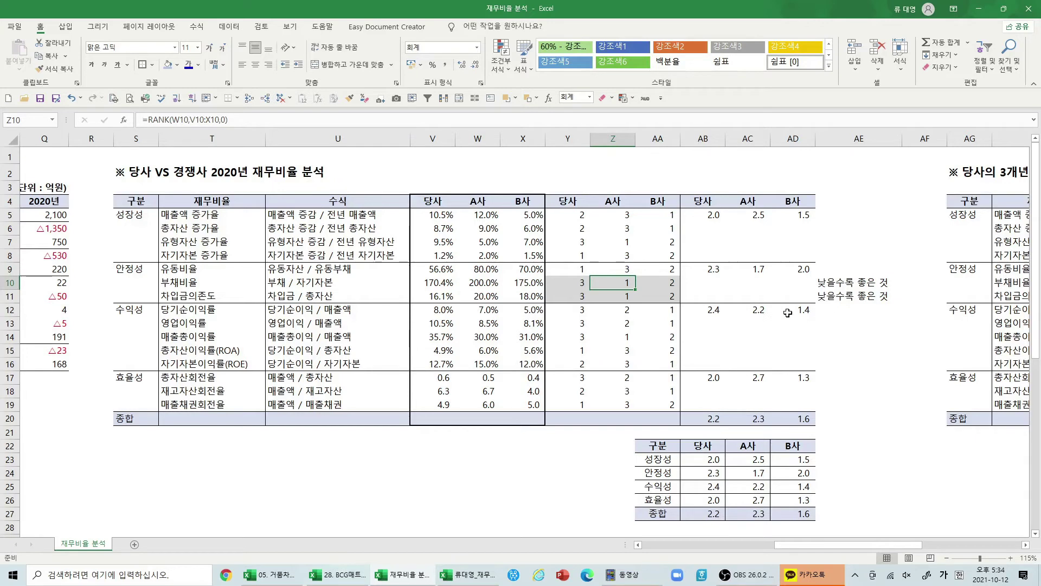
drag(566, 220, 671, 402)
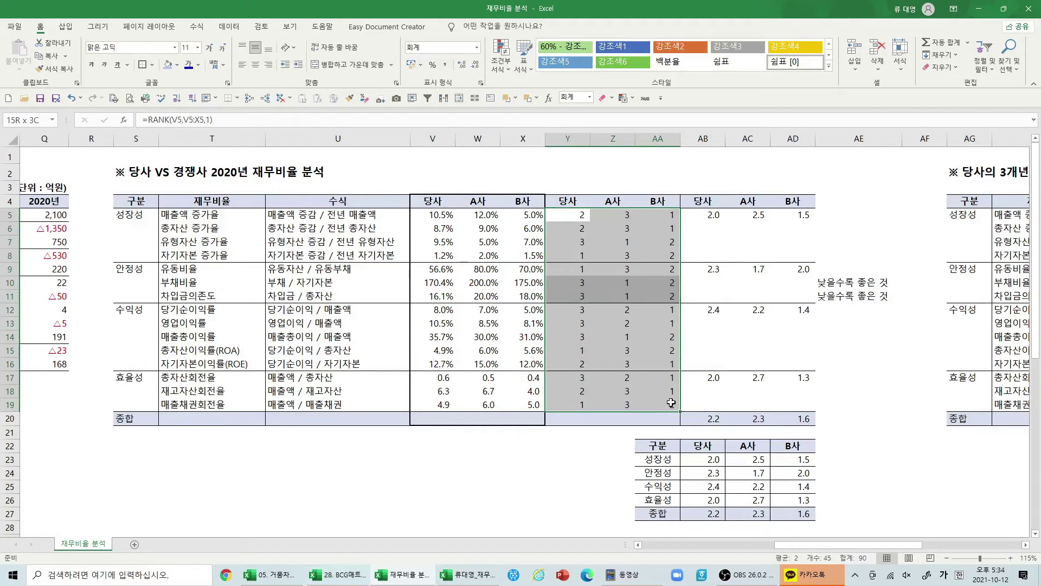
Check the AVERAGE formulas behind the 성장성 scores of 당사, A사 and B사 in AB5:AD5
drag(672, 402, 673, 402)
click(701, 217)
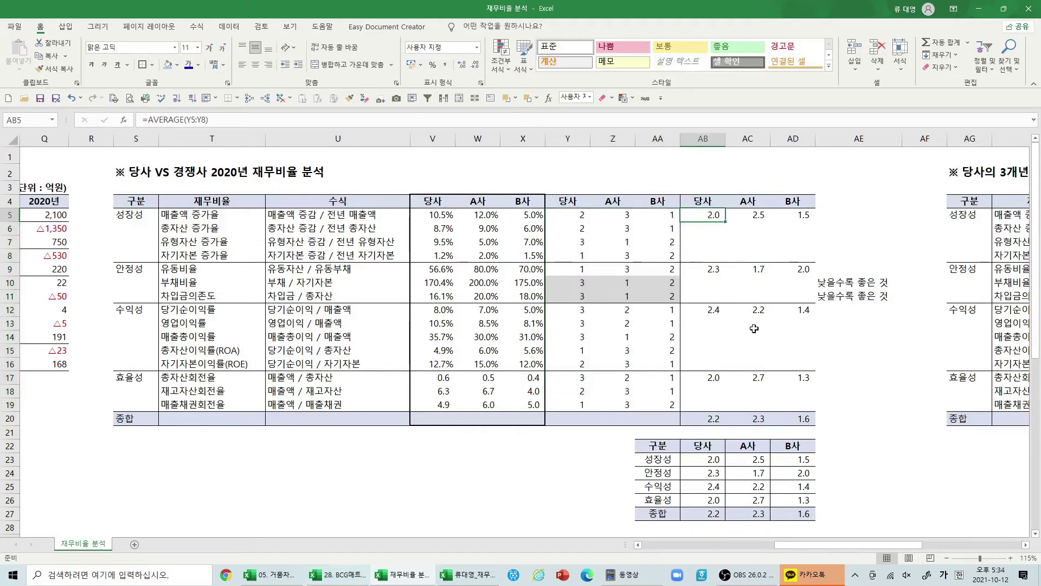
key(F2)
key(Escape)
key(Right)
key(F2)
key(Escape)
key(Right)
key(F2)
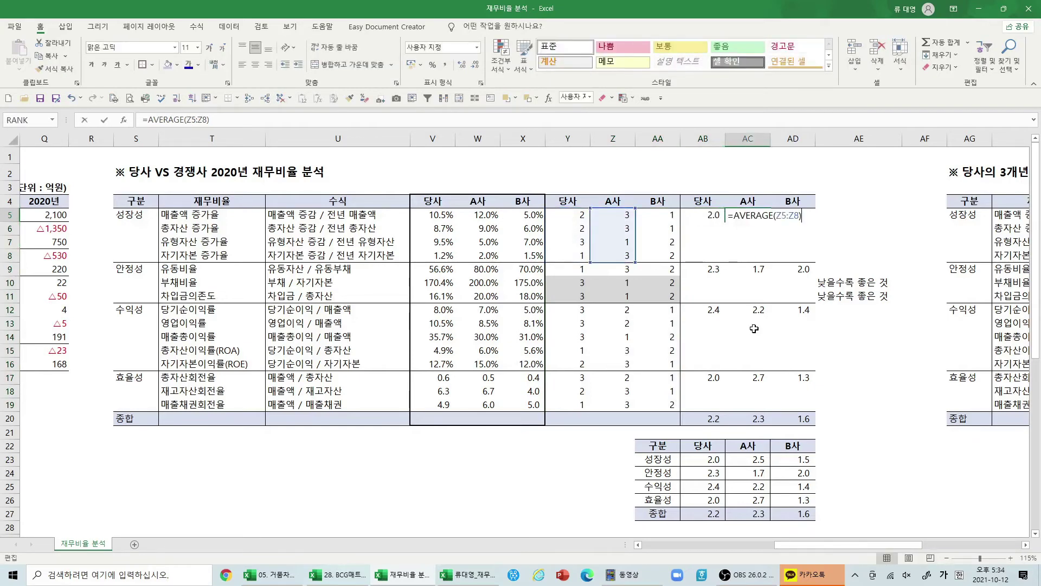
key(Escape)
key(F2)
key(Escape)
key(Left)
key(Left)
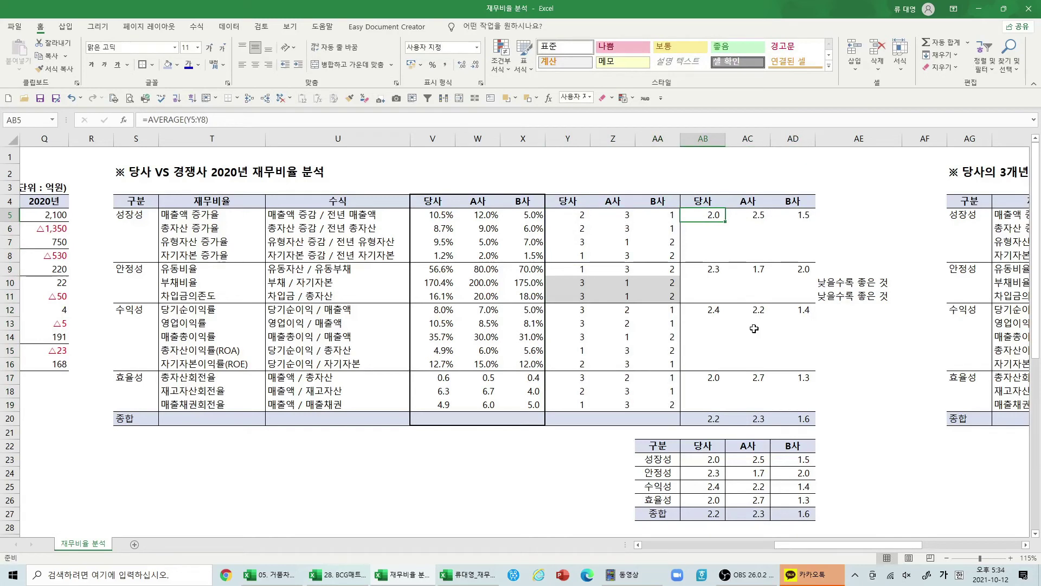
key(Right)
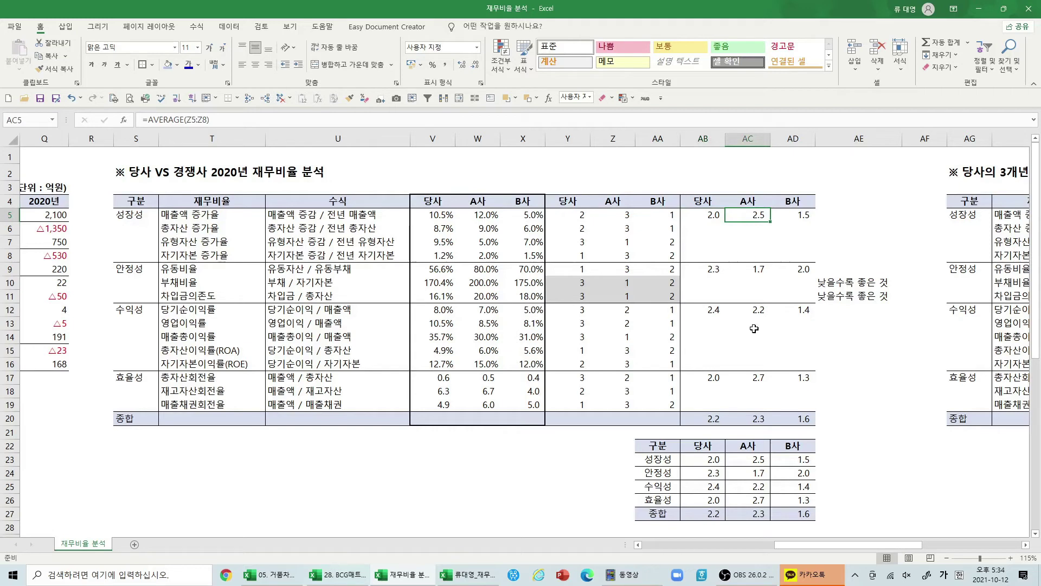
key(Right)
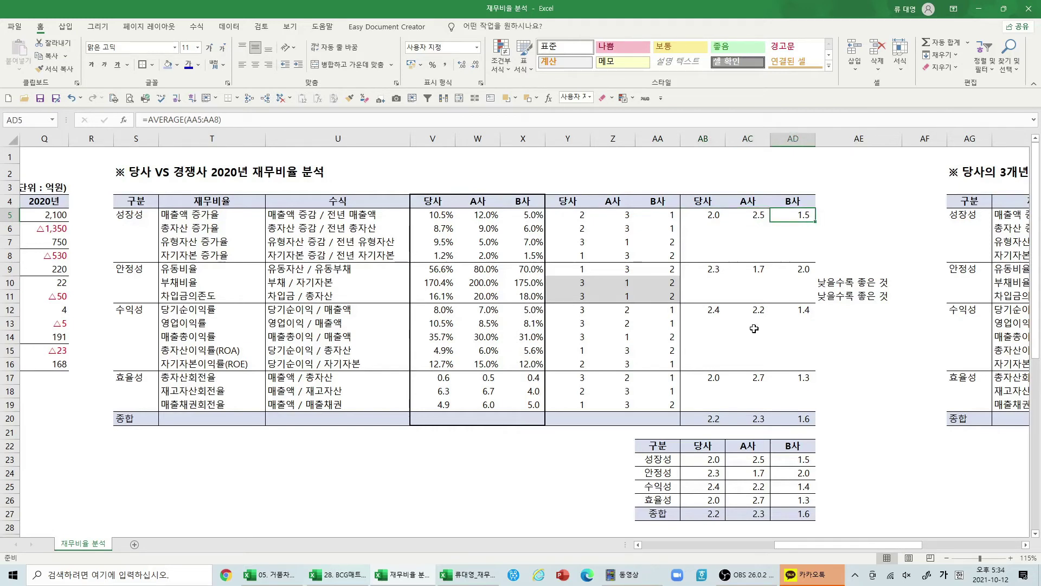
Check the AVERAGE formulas behind the 안정성 scores of the three companies in AB9:AD9
key(Left)
key(Left)
key(Down)
key(Down)
key(Down)
key(Down)
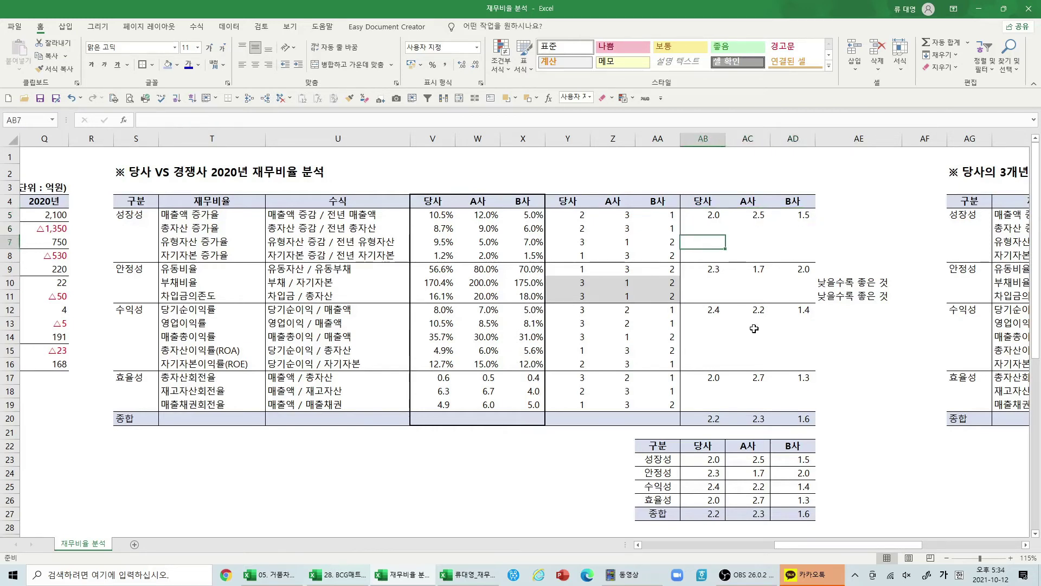
key(F2)
key(Tab)
key(F2)
key(Escape)
key(Left)
key(Left)
key(Right)
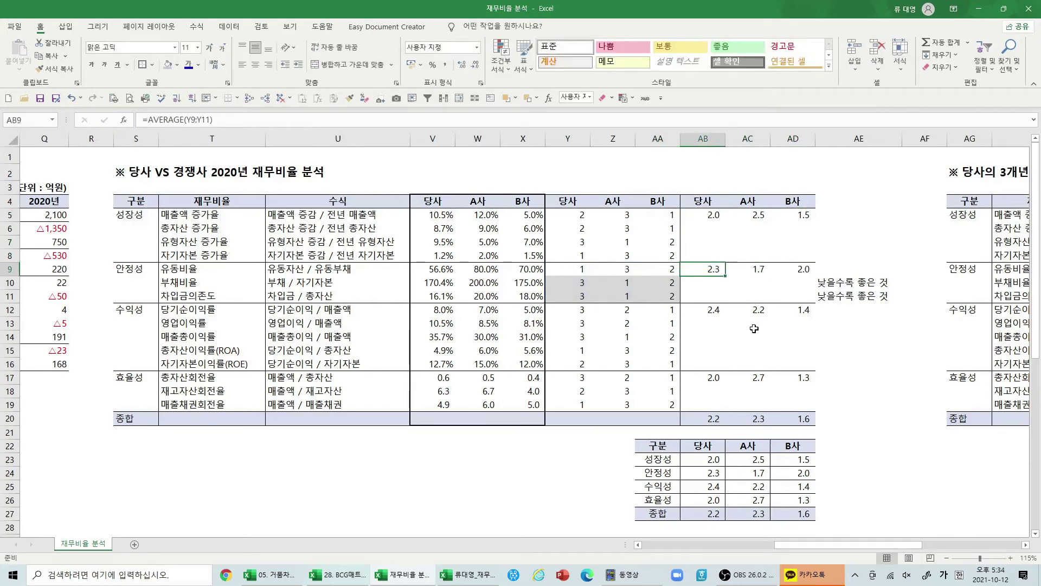
key(Right)
key(Right)
key(Left)
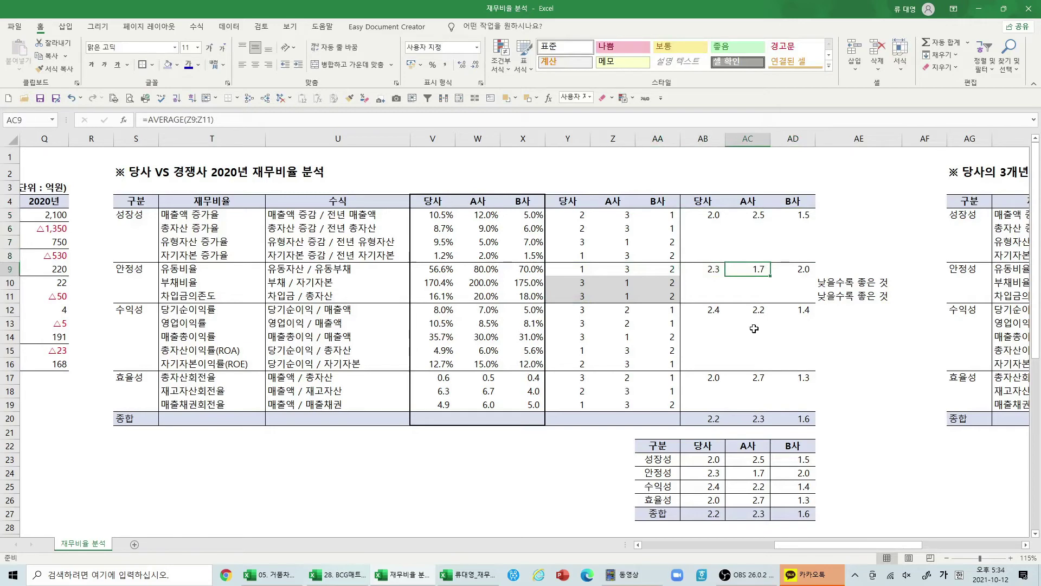
Check the AVERAGE formulas behind the 수익성 scores of the three companies in AB12:AD12
key(Down)
key(Down)
key(Down)
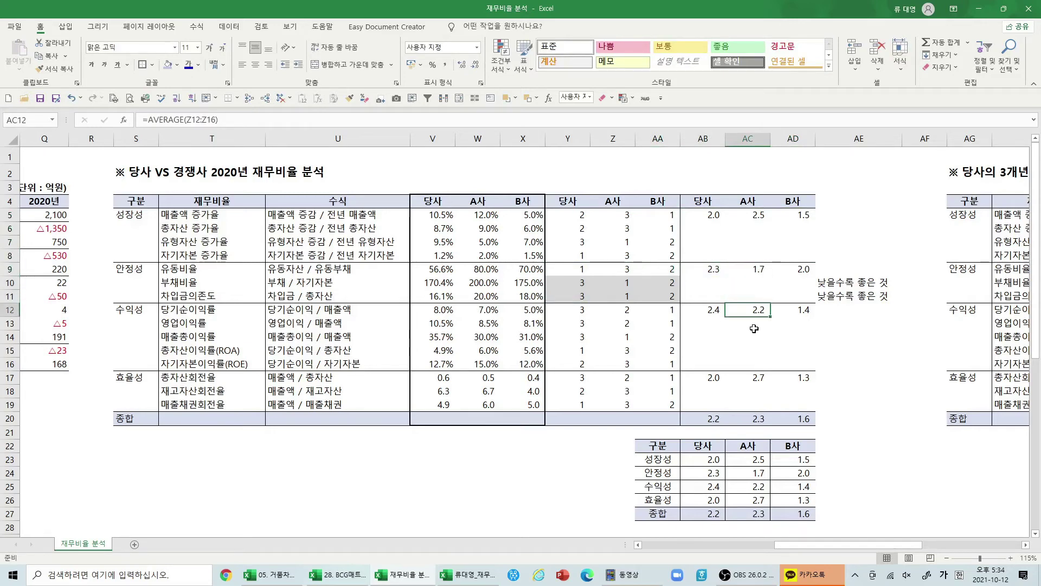
key(Left)
key(F2)
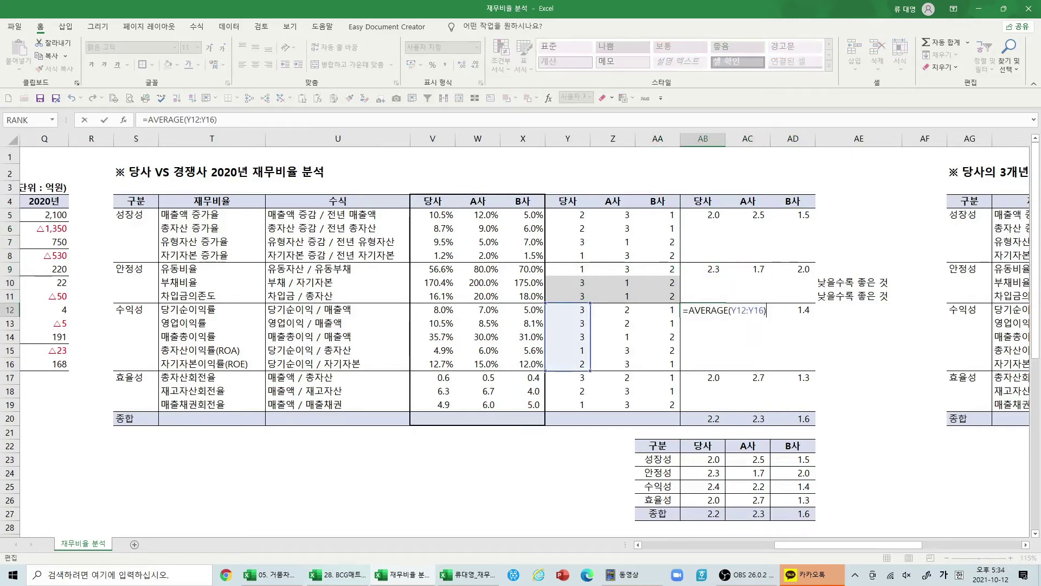
key(Escape)
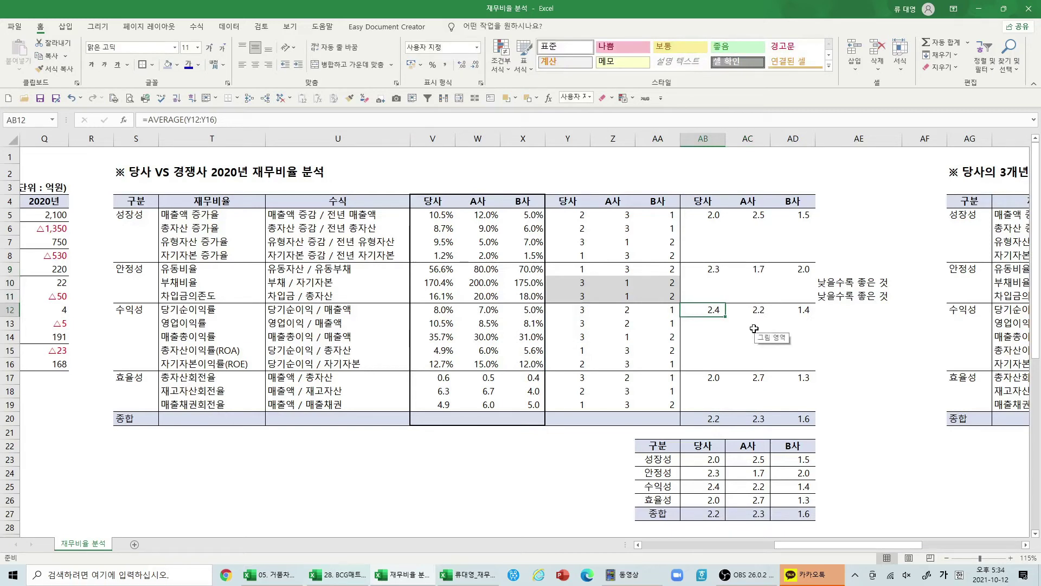
key(Right)
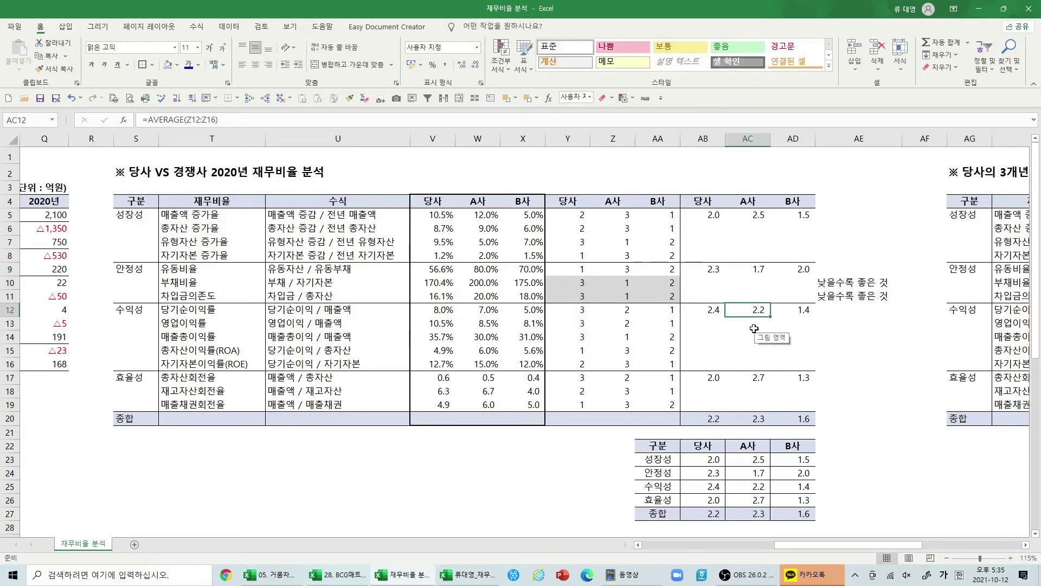
key(F2)
key(Escape)
key(Right)
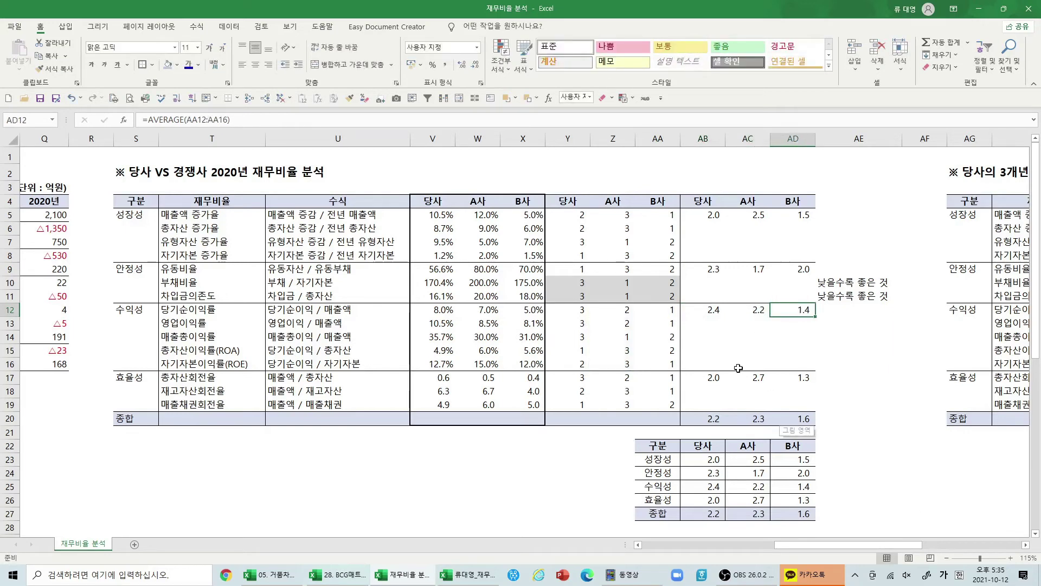
Check the AVERAGE formulas behind the 효율성 scores of the three companies in AB17:AD17
click(711, 378)
key(F2)
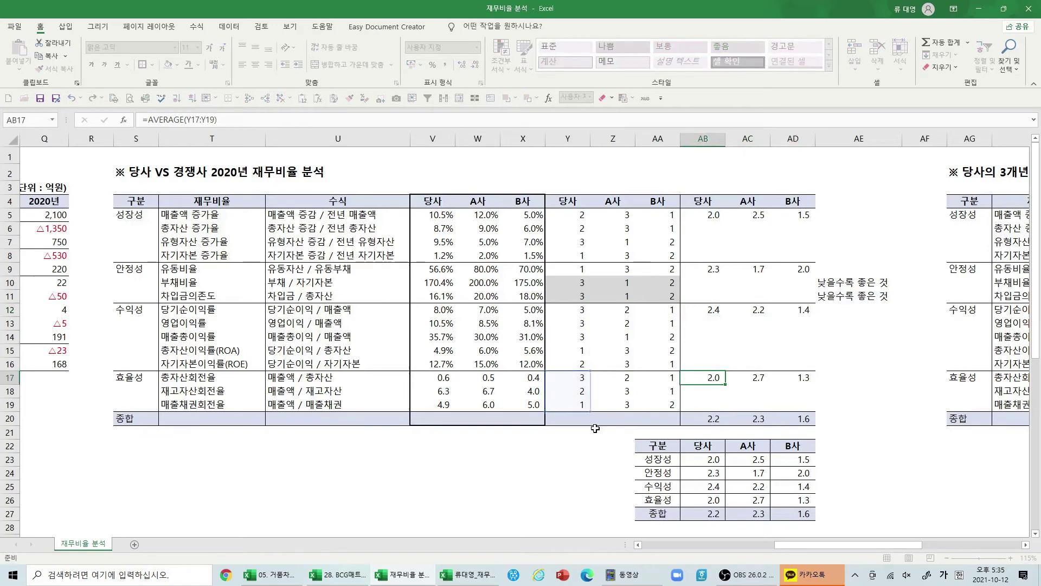
key(Escape)
key(Right)
key(F2)
key(Escape)
key(Right)
key(F2)
key(Escape)
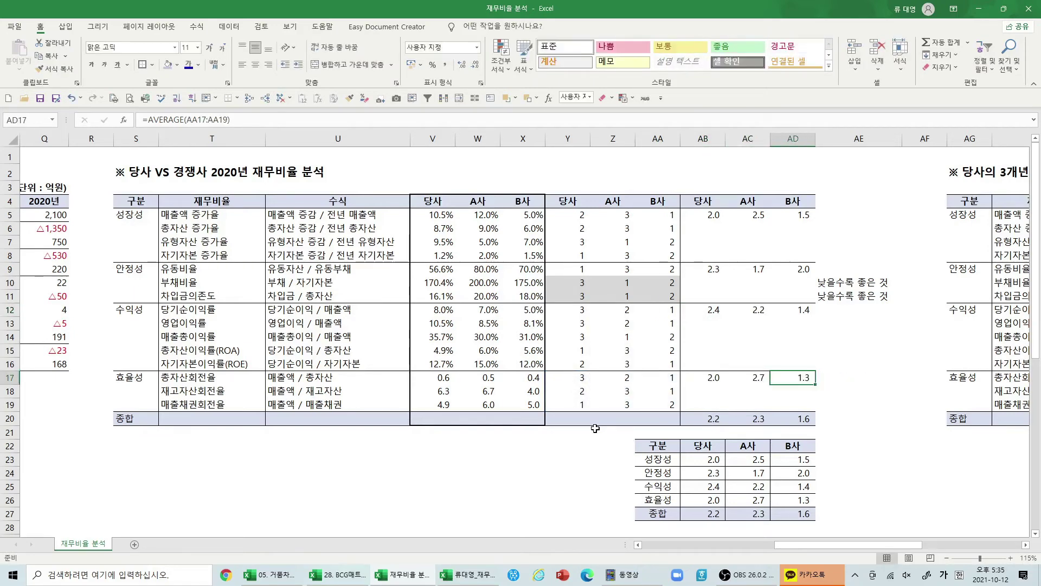
Check the AVERAGE formulas for the 종합 scores of 당사 and A사 in AB20:AC20
key(Down)
key(Down)
key(Down)
key(Left)
key(Left)
key(F2)
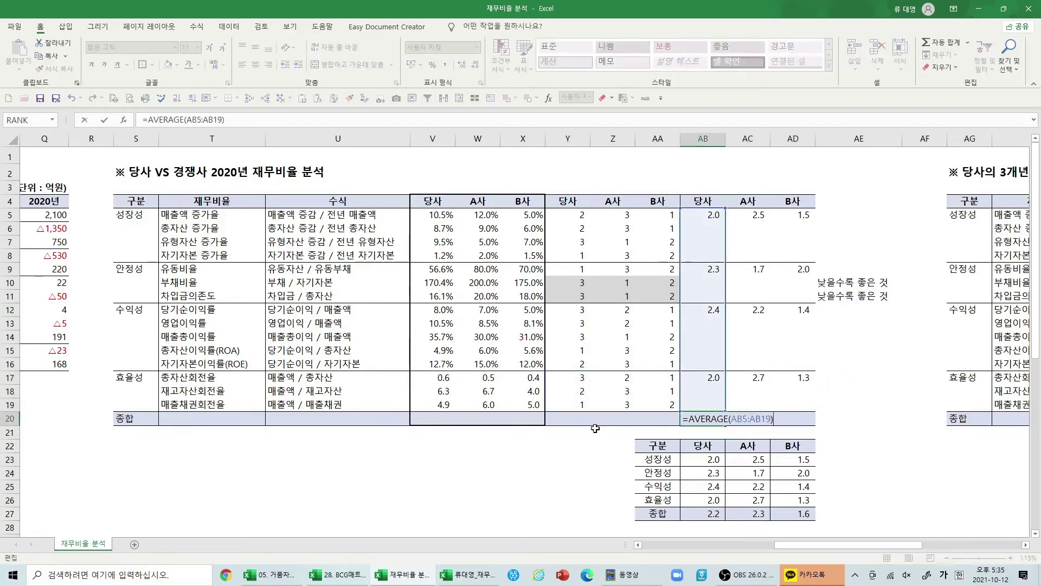
key(Escape)
key(Right)
key(F2)
key(Escape)
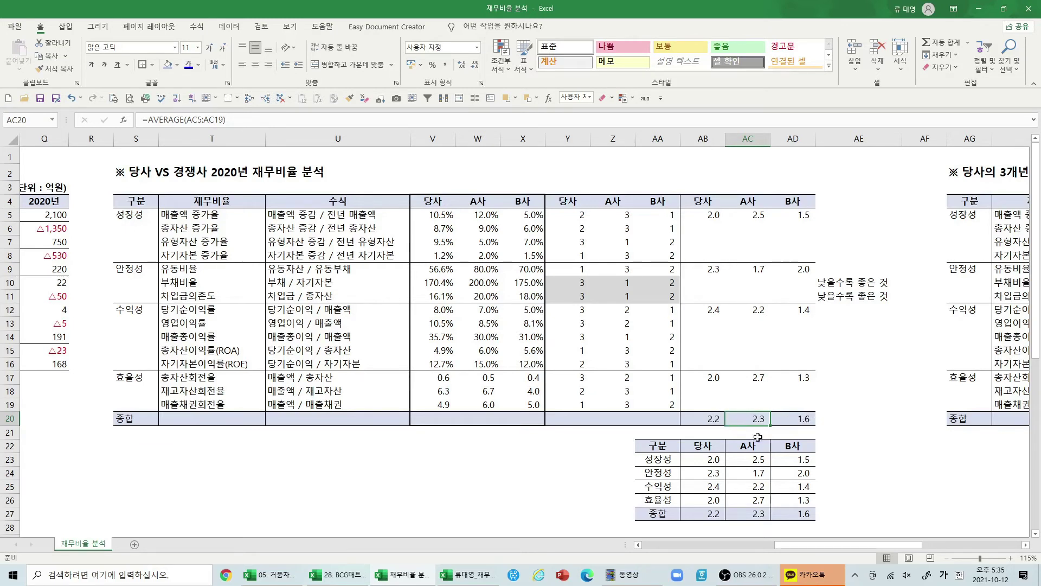
Review the score summary table AA22:AD27 and the 경쟁사 대비 재무비율 분석 radar chart below it
drag(656, 448, 783, 512)
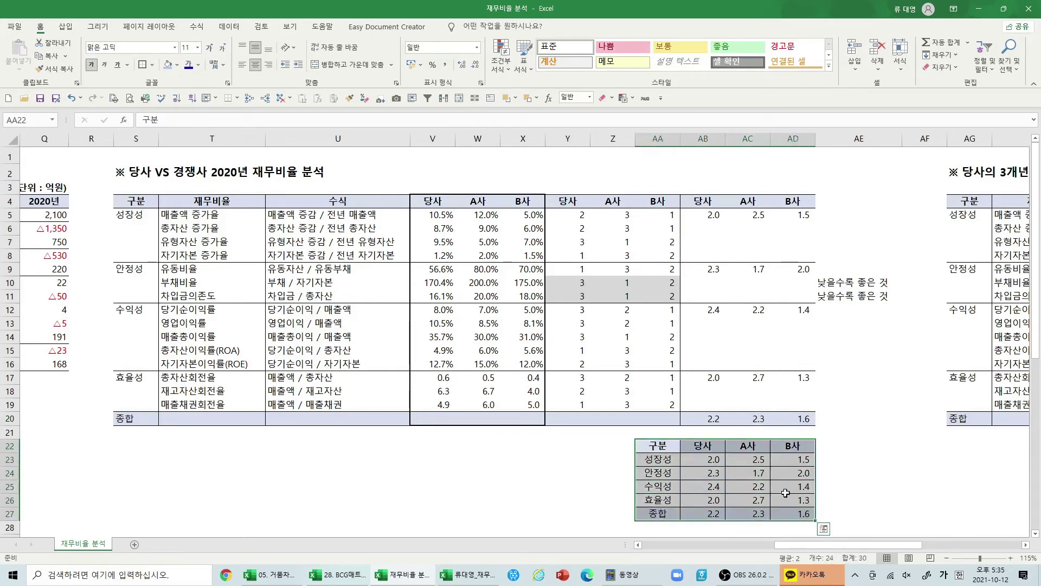
scroll(792, 455, down, 3)
scroll(792, 457, down, 4)
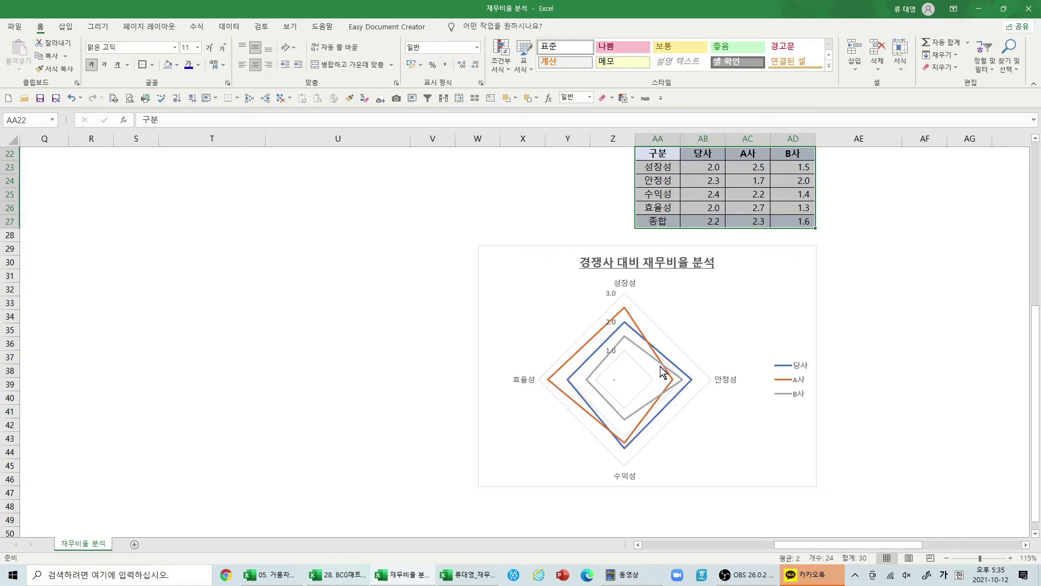
click(887, 301)
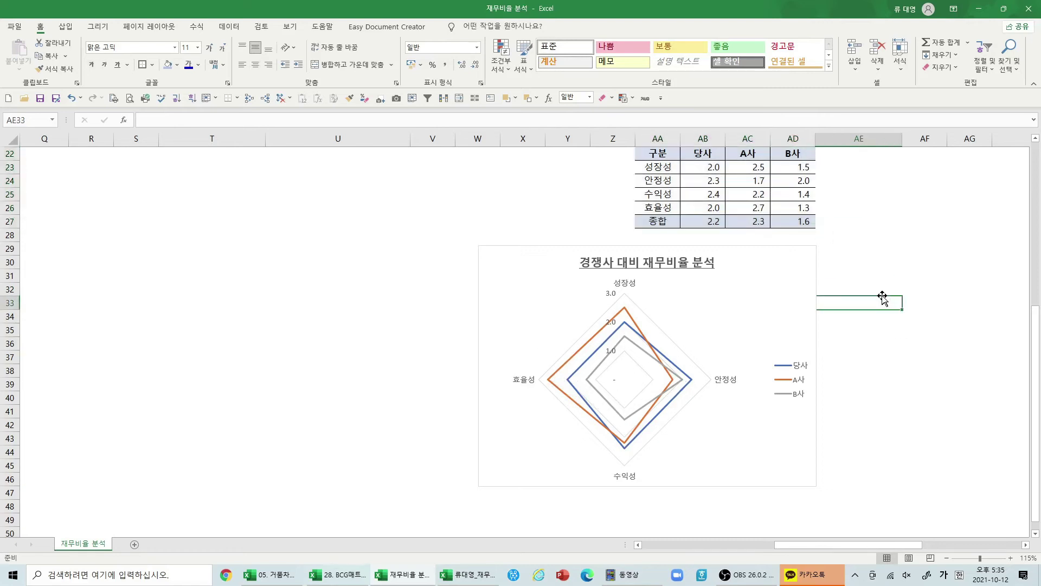
scroll(882, 298, up, 1)
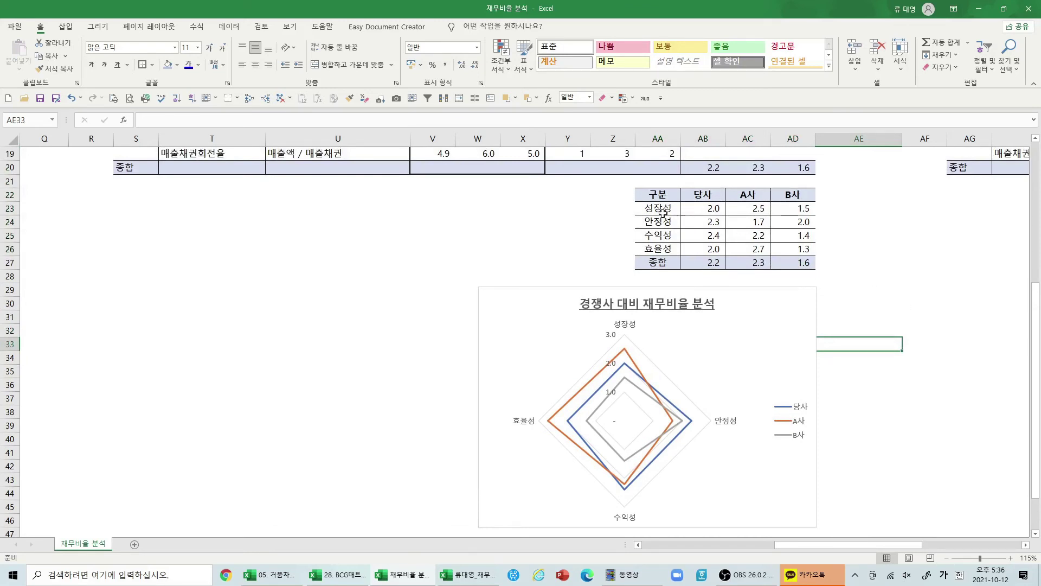
Insert a radar chart (방사형) from the summary range AA22:AD26 and place it beside the existing radar chart
drag(656, 197, 792, 247)
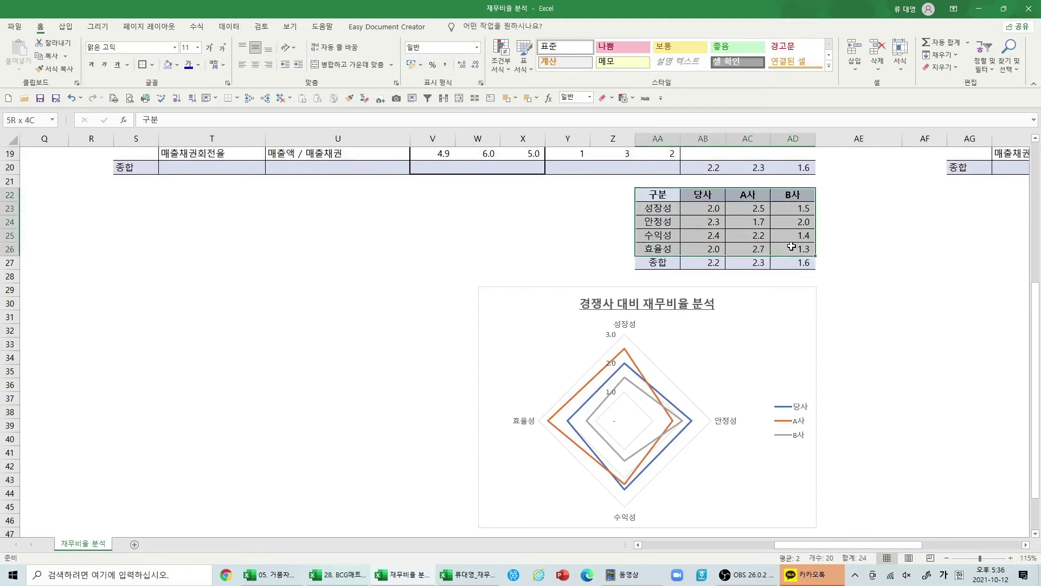
shift+click(794, 197)
drag(794, 196, 794, 249)
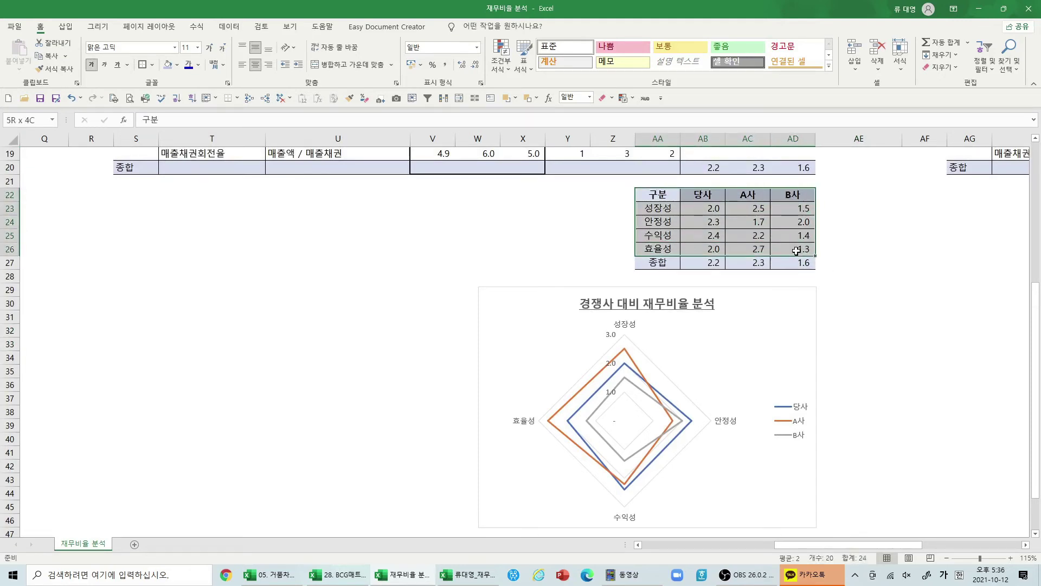
click(68, 30)
click(424, 64)
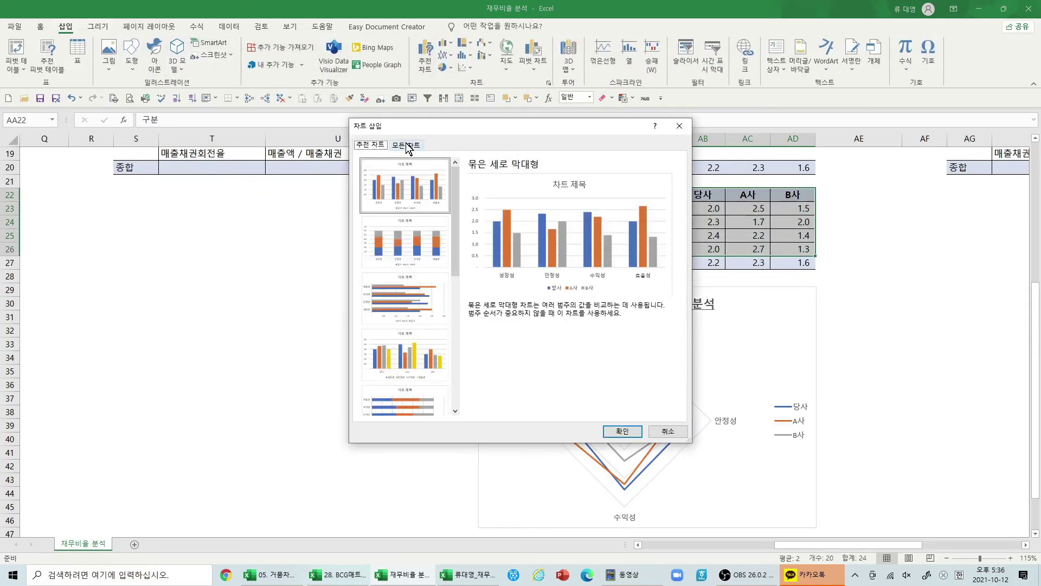
click(407, 145)
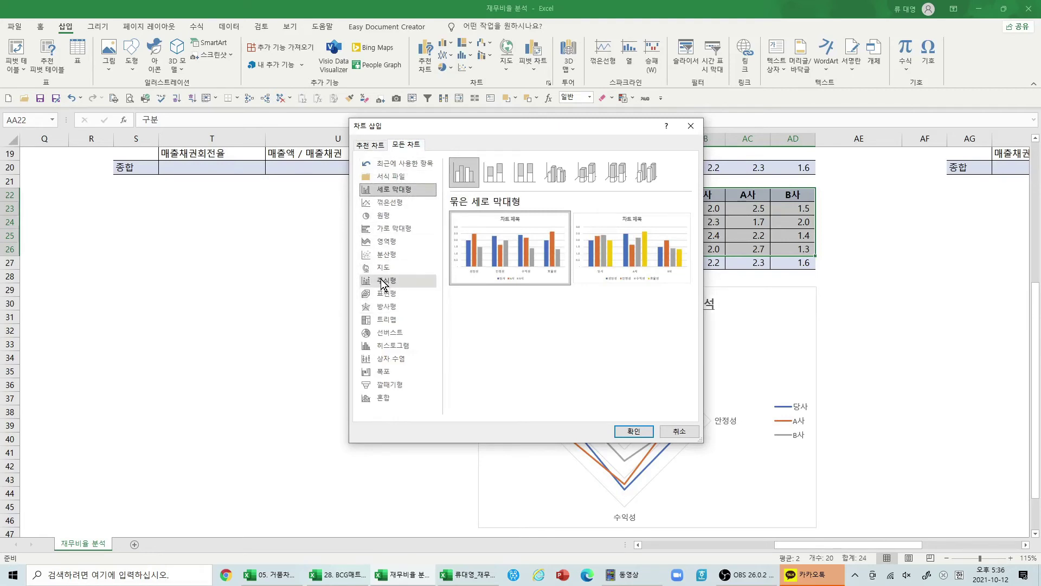
click(382, 307)
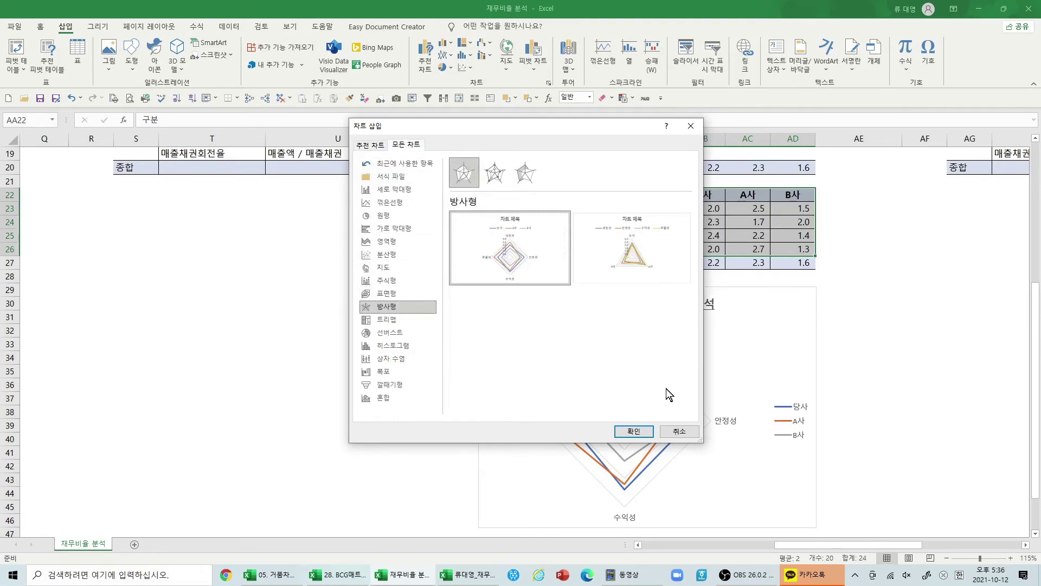
click(648, 434)
drag(648, 434, 394, 450)
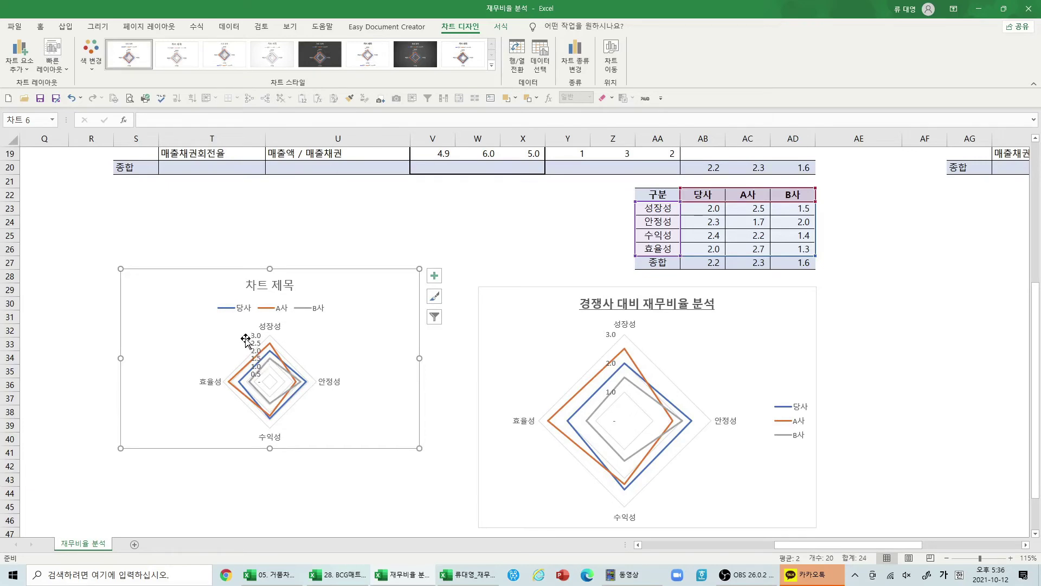
Delete the newly inserted radar chart titled 차트 제목
click(259, 366)
click(378, 431)
key(Delete)
click(892, 344)
Examine the 당사의 3개년 재무비율 table, the reference in year header AJ4, and the source 재무상태표 and 손익계산서
scroll(869, 358, up, 6)
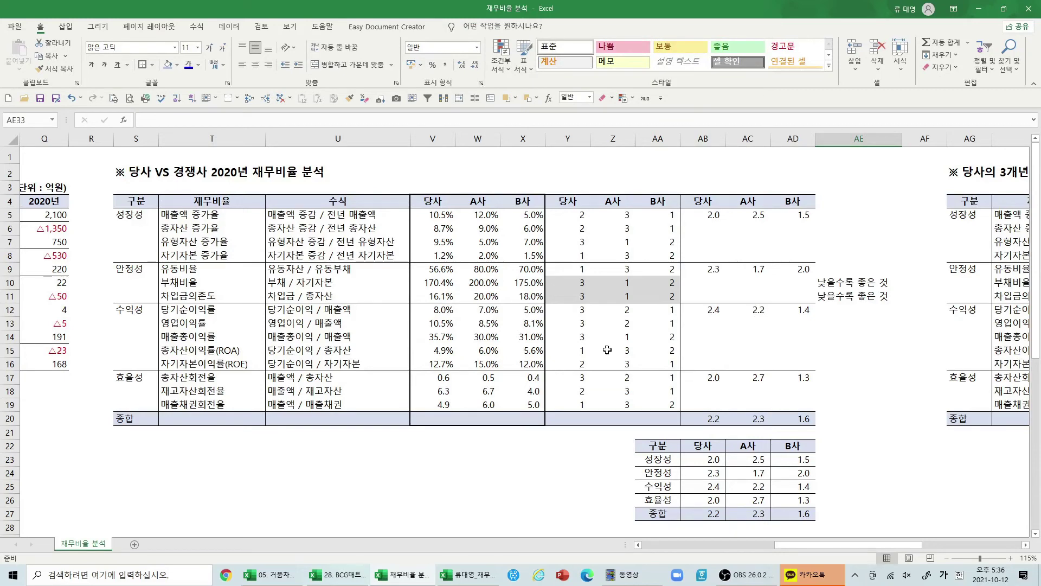
drag(851, 545, 952, 556)
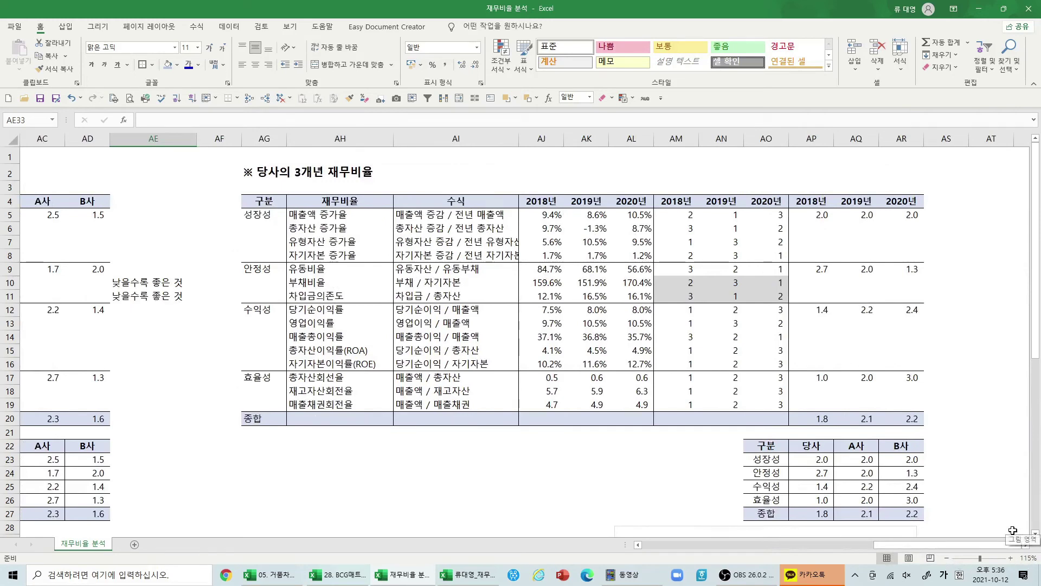
click(542, 201)
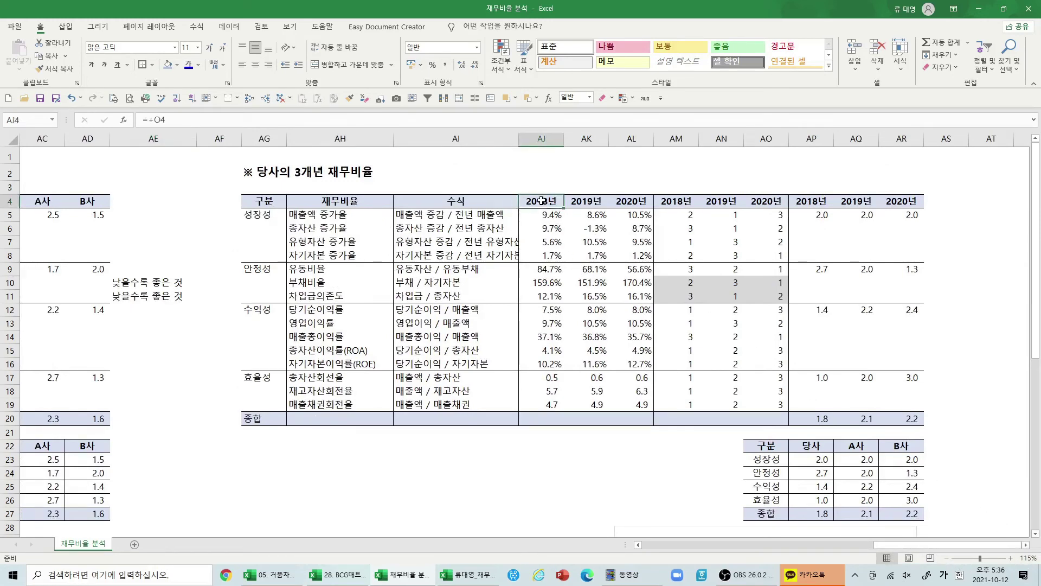
drag(912, 542, 672, 539)
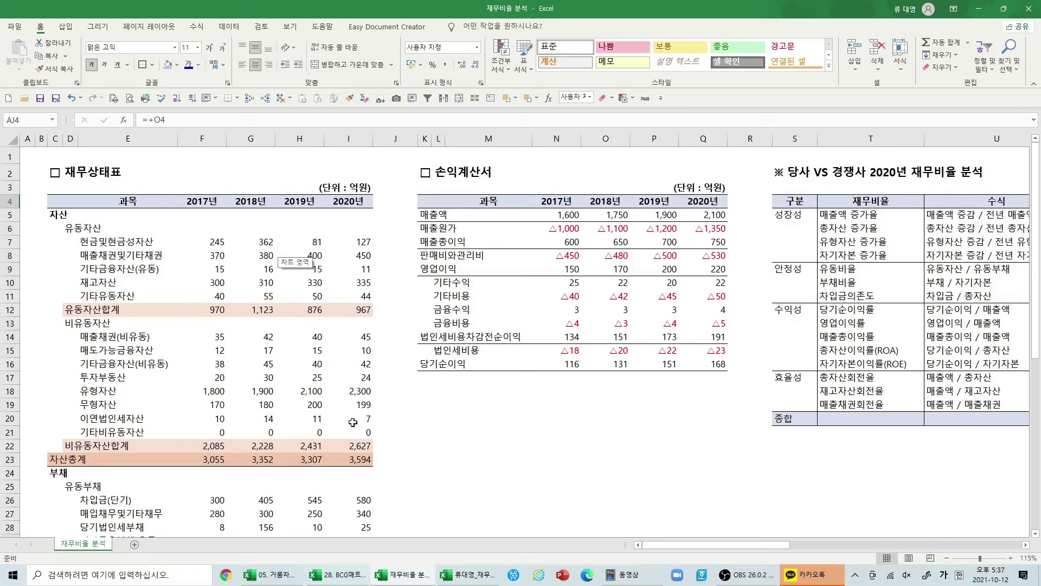
Copy the 2020년 ratio formulas in AL5:AL19 and paste them as formulas across AJ5:AL19 in the 3개년 재무비율 table
drag(770, 545, 992, 540)
drag(773, 215, 780, 406)
key(shift+Right)
key(ctrl+q)
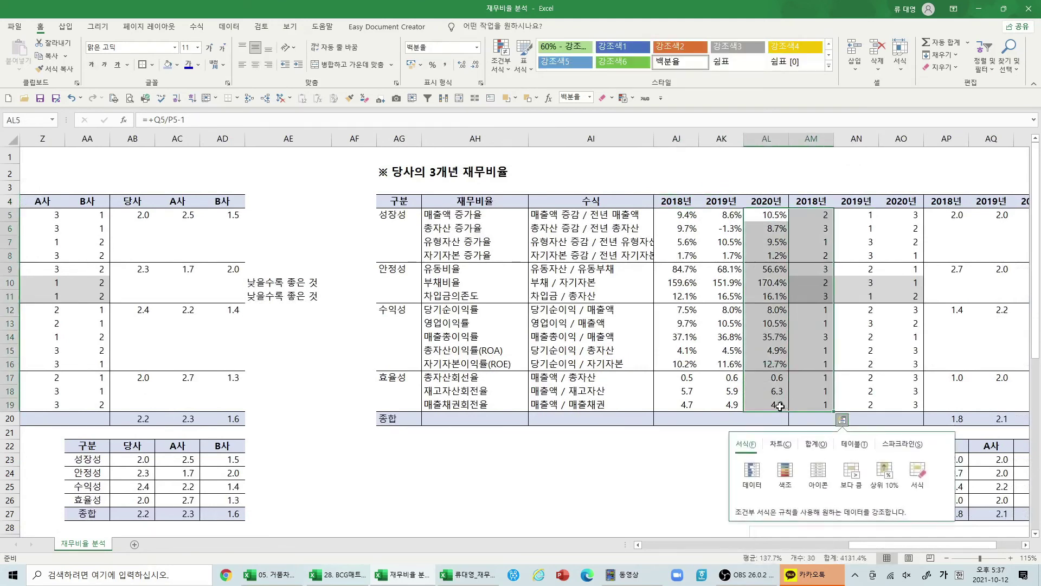
key(shift+Left)
key(ctrl+c)
key(shift+Left)
key(shift+Left)
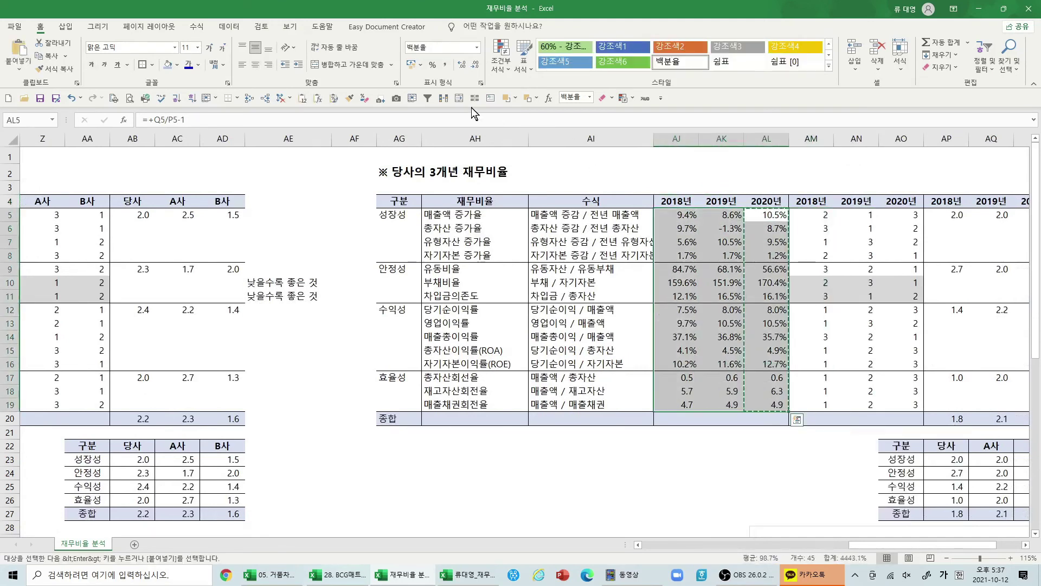
click(317, 97)
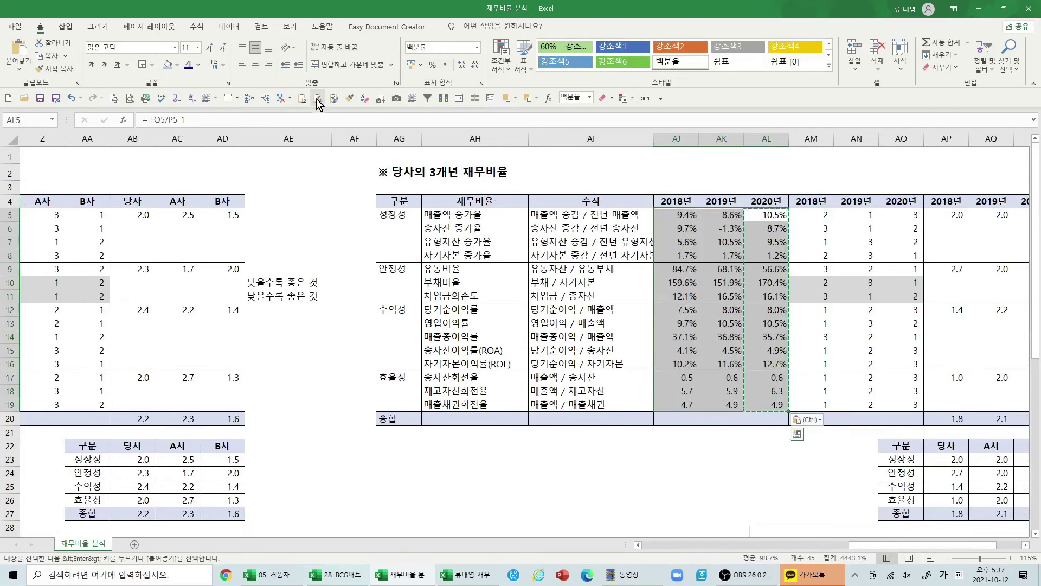
key(Escape)
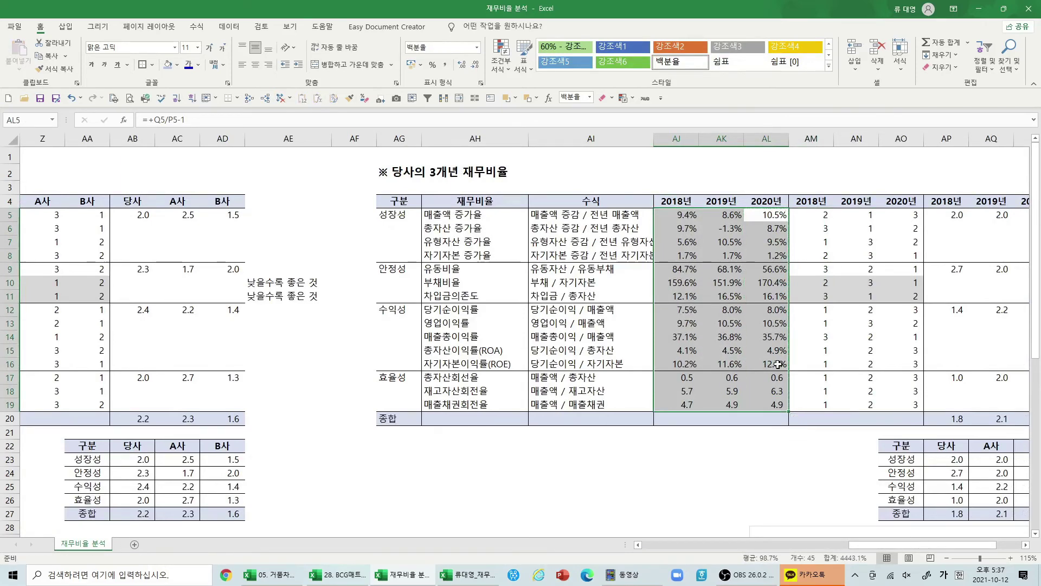
Copy the RANK scores and category averages in Y5:AD20 and paste them into the 당사의 3개년 재무비율 table from AM5
click(1025, 544)
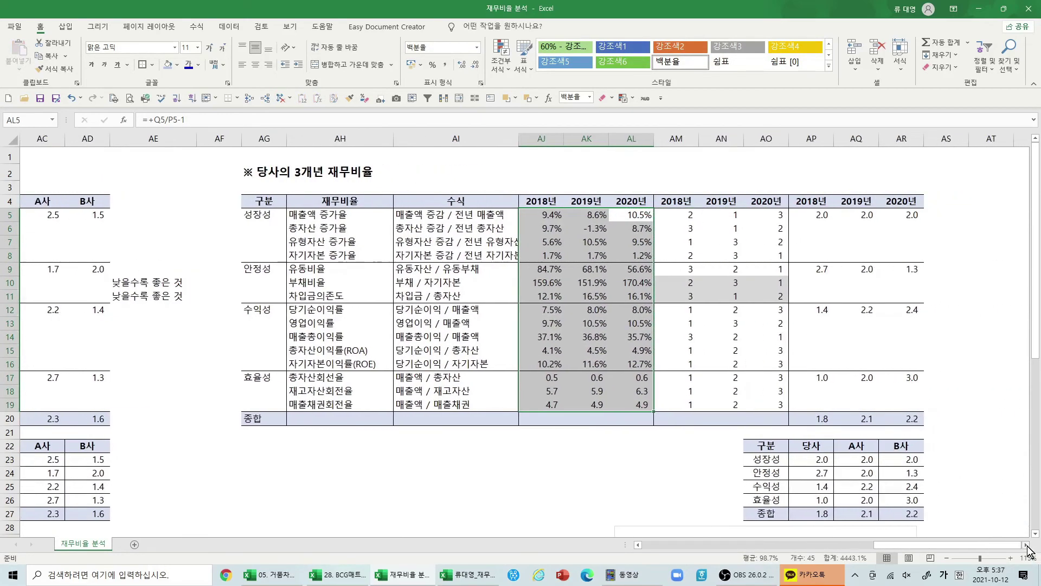
drag(1000, 545, 935, 544)
drag(322, 203, 408, 427)
click(333, 242)
key(F2)
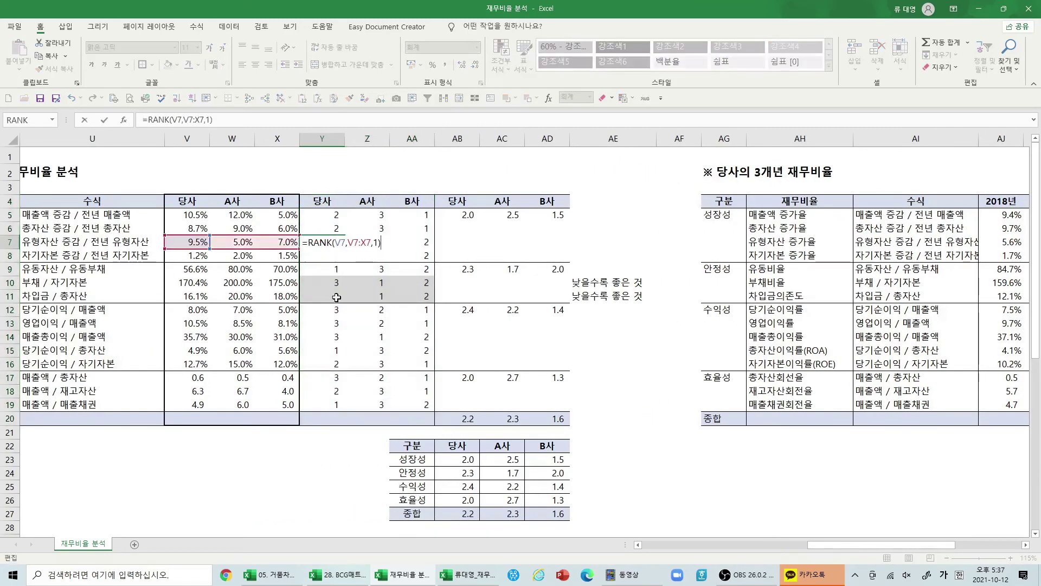
key(Escape)
drag(337, 213, 423, 419)
key(ctrl+c)
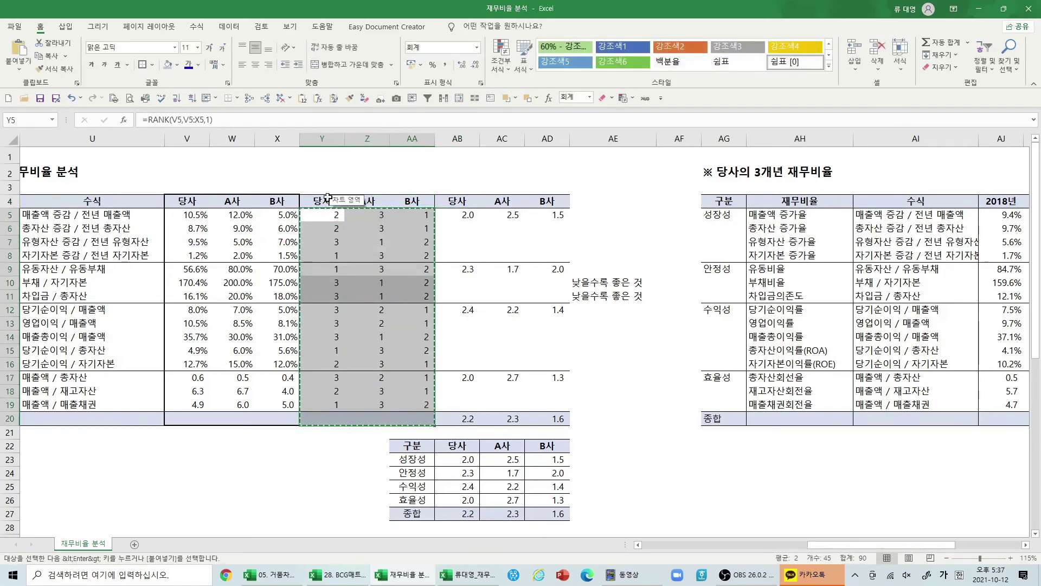
drag(328, 200, 502, 211)
drag(337, 214, 544, 419)
drag(929, 547, 976, 558)
click(686, 215)
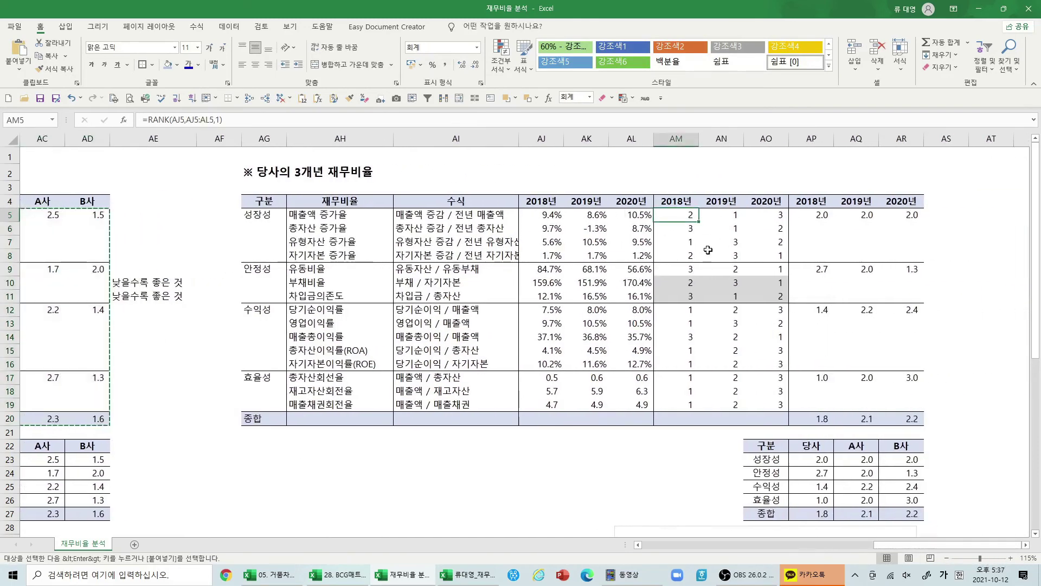
key(ctrl+v)
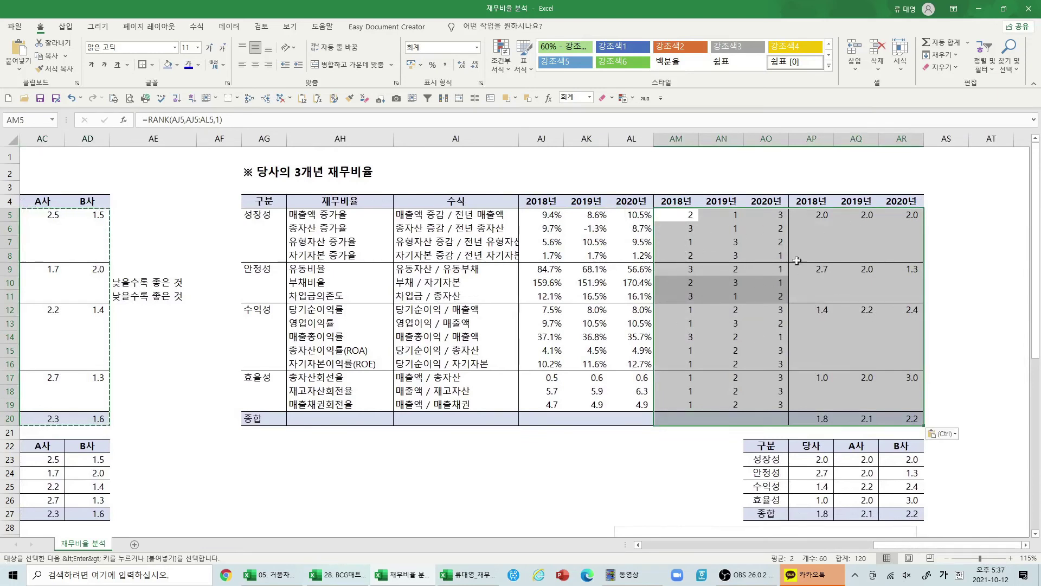
key(Escape)
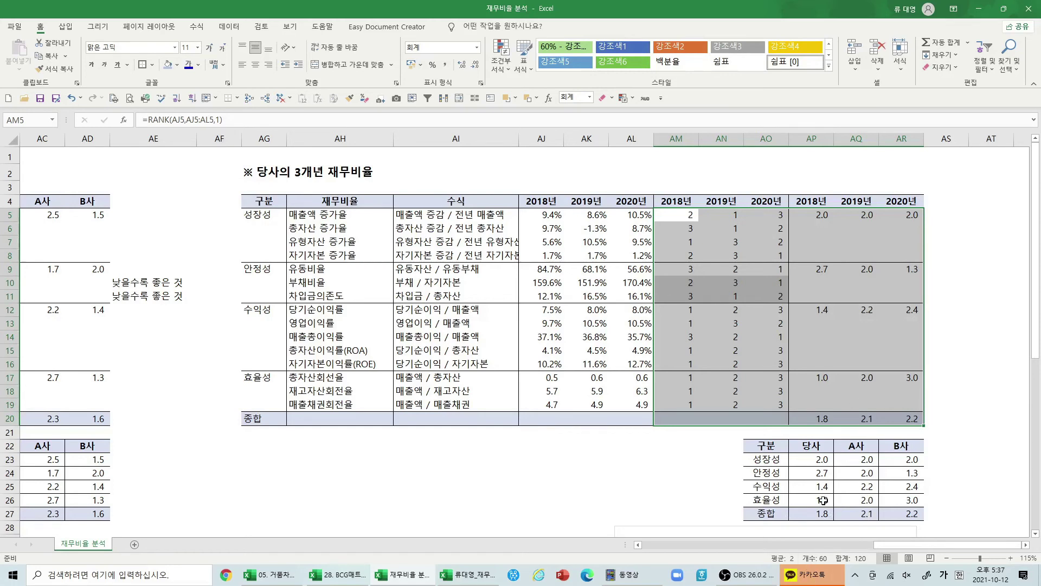
Copy the year headers in AP4:AR4 and paste them as values over the company names in summary header AP22:AR22
drag(812, 200, 902, 202)
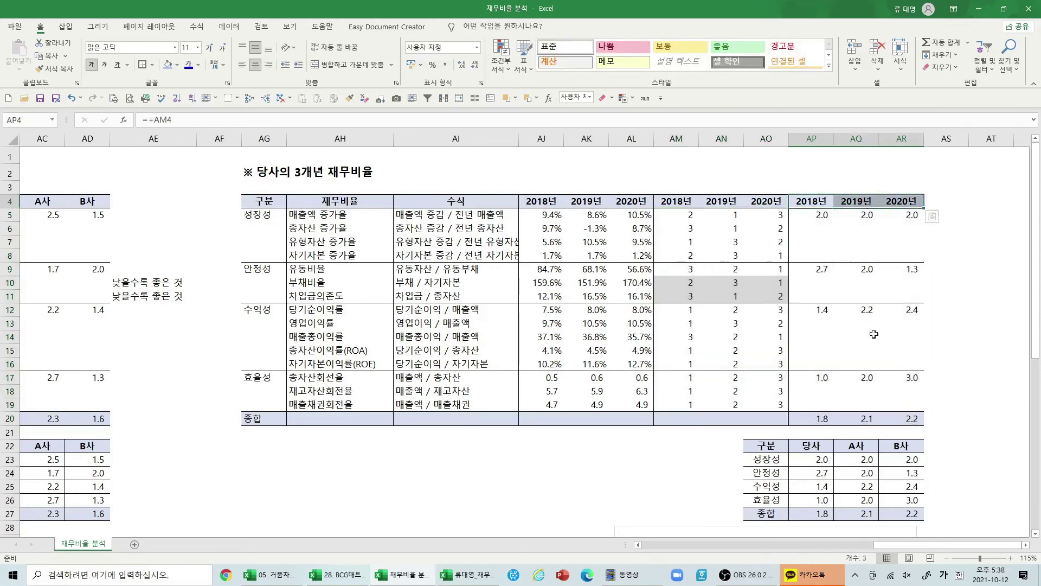
key(ctrl+c)
click(807, 446)
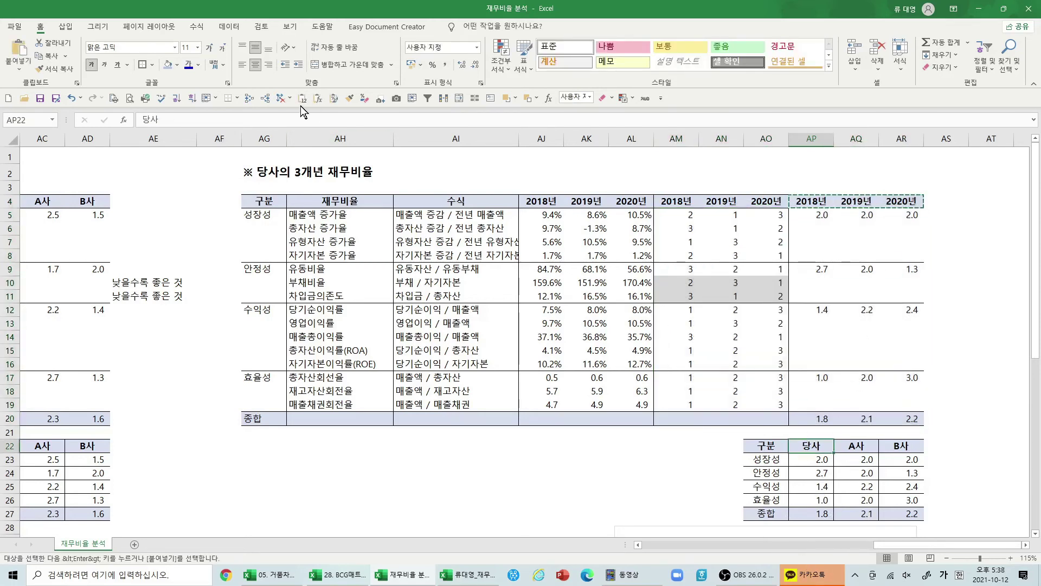
key(ctrl+v)
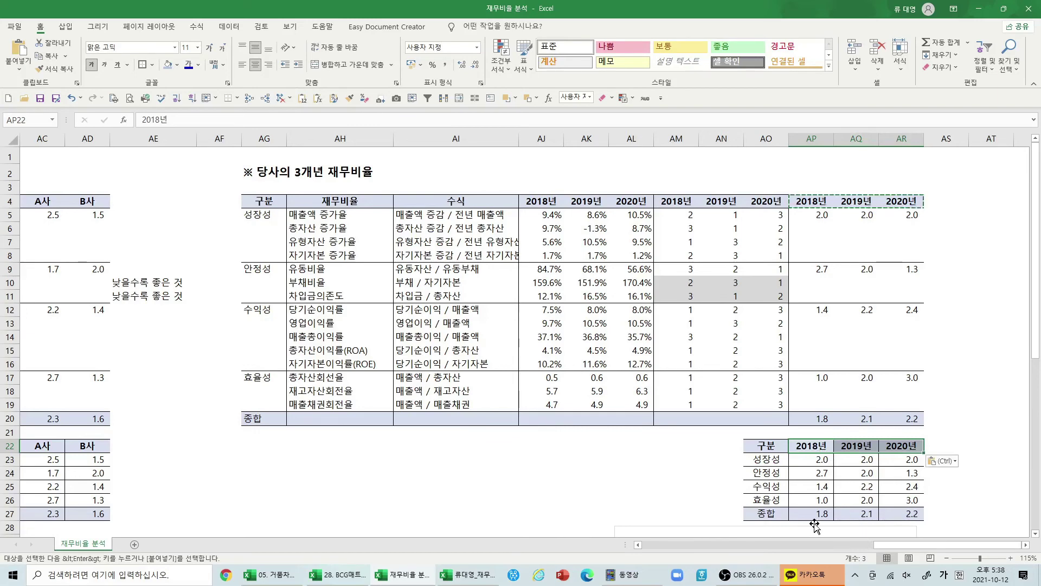
scroll(881, 480, down, 2)
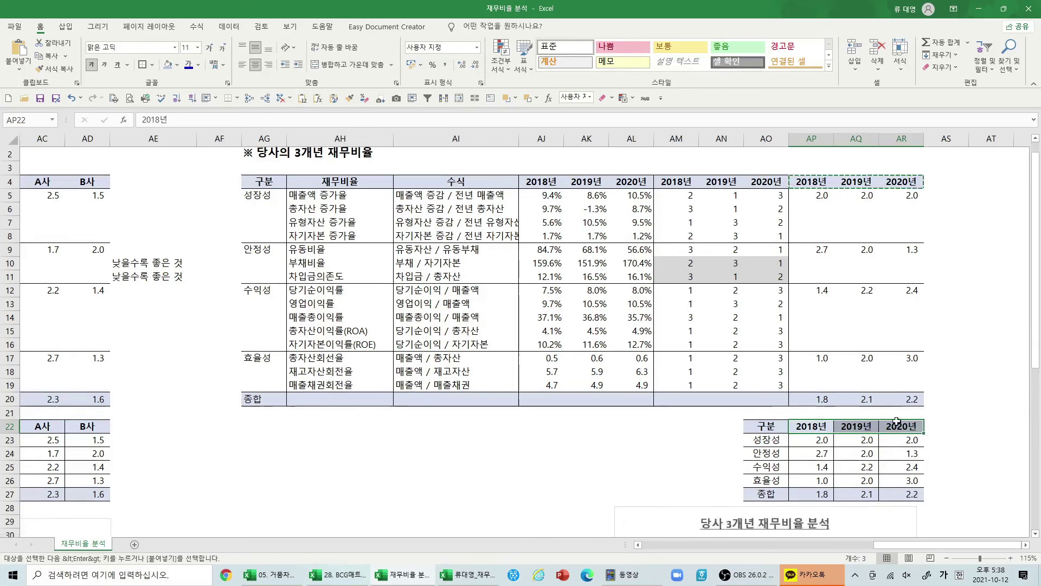
scroll(866, 415, down, 5)
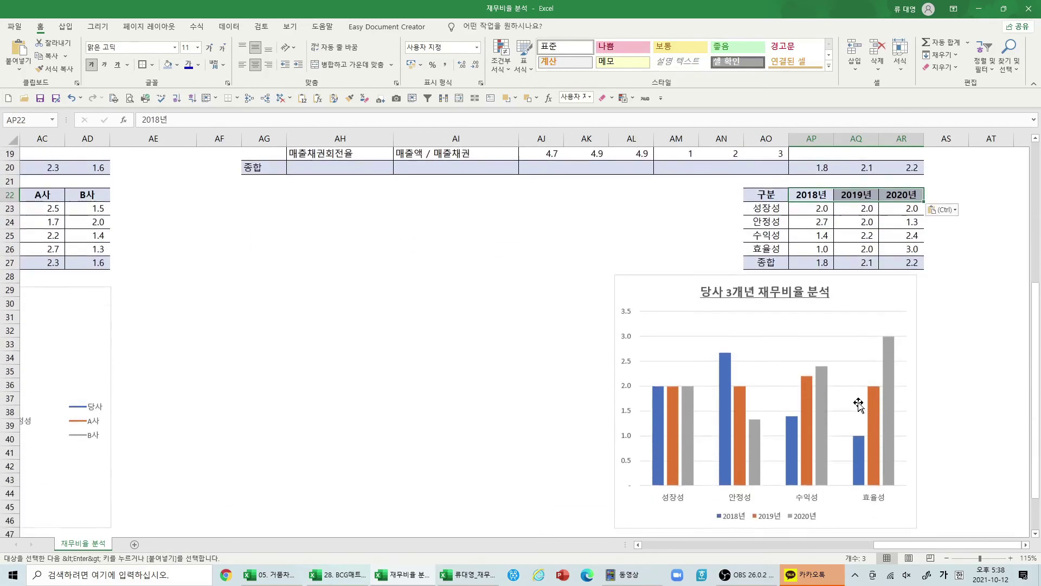
mouse_move(859, 404)
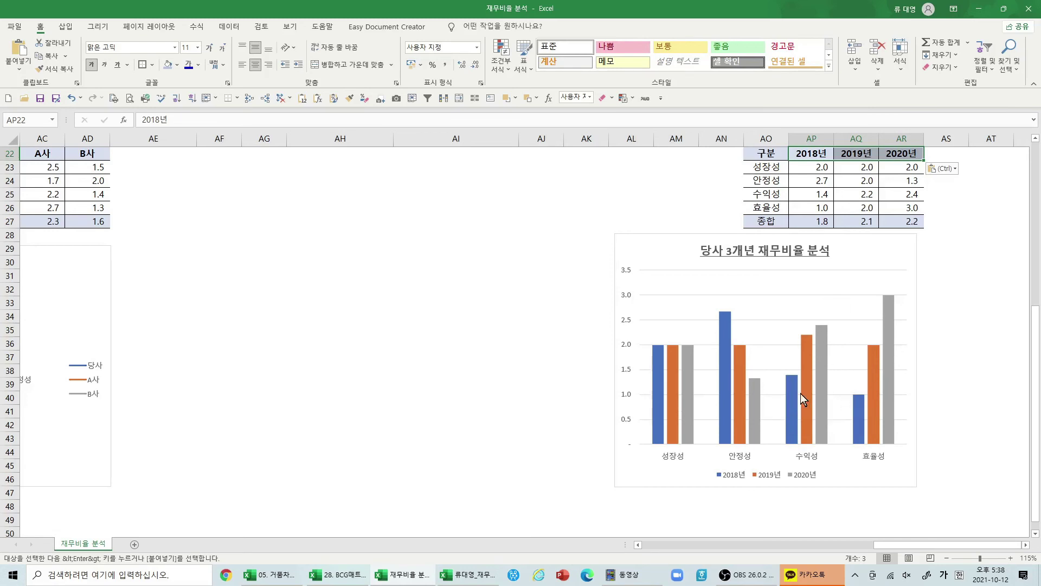
scroll(800, 393, up, 6)
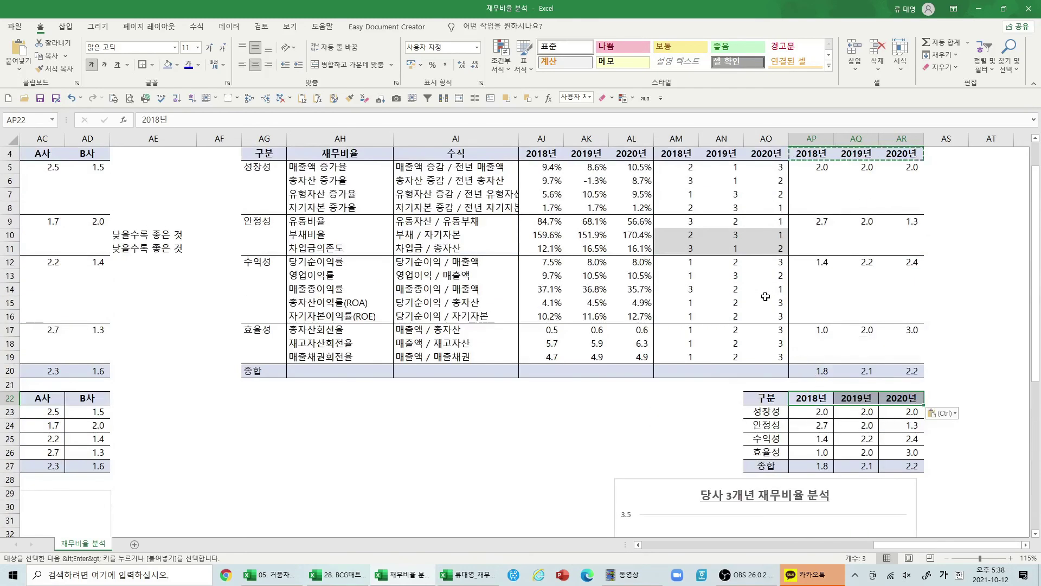
key(Escape)
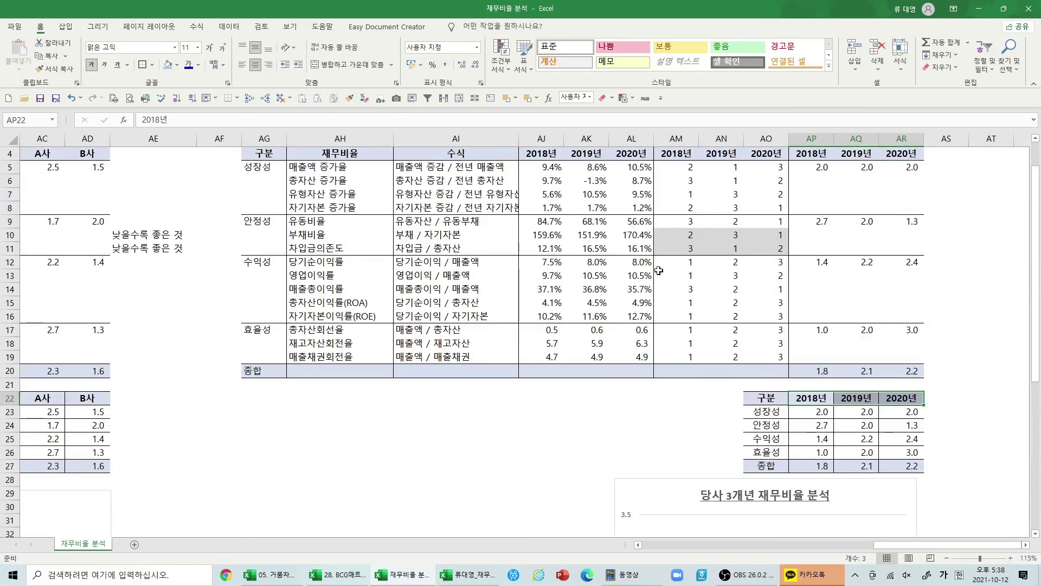
Insert a clustered column chart (묶은 세로 막대형) from AH4:AH8 and AM4:AO8 and place it beside the 당사 3개년 재무비율 분석 chart
scroll(395, 246, up, 1)
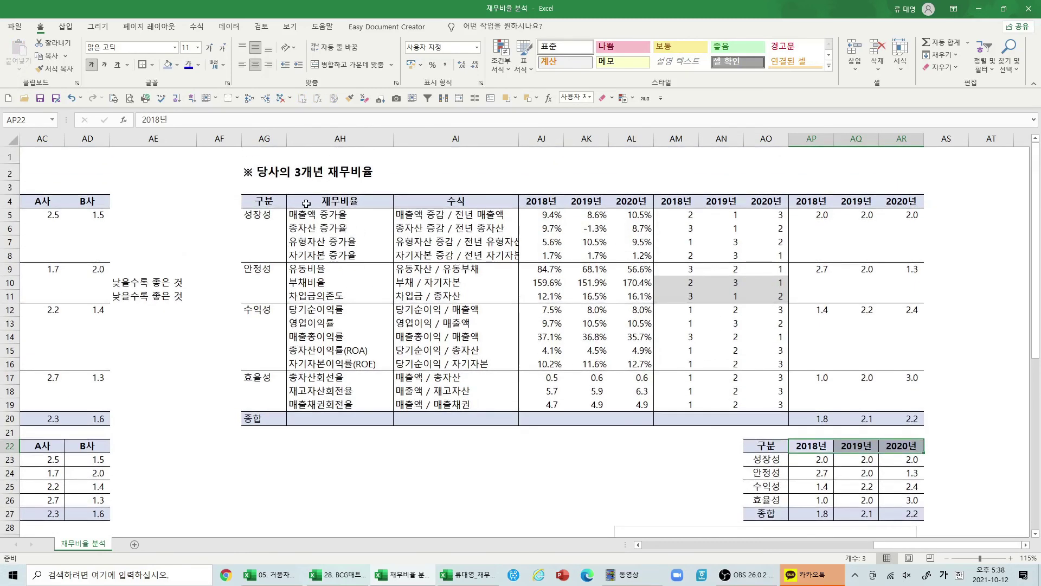
drag(326, 201, 326, 255)
drag(668, 210, 763, 255)
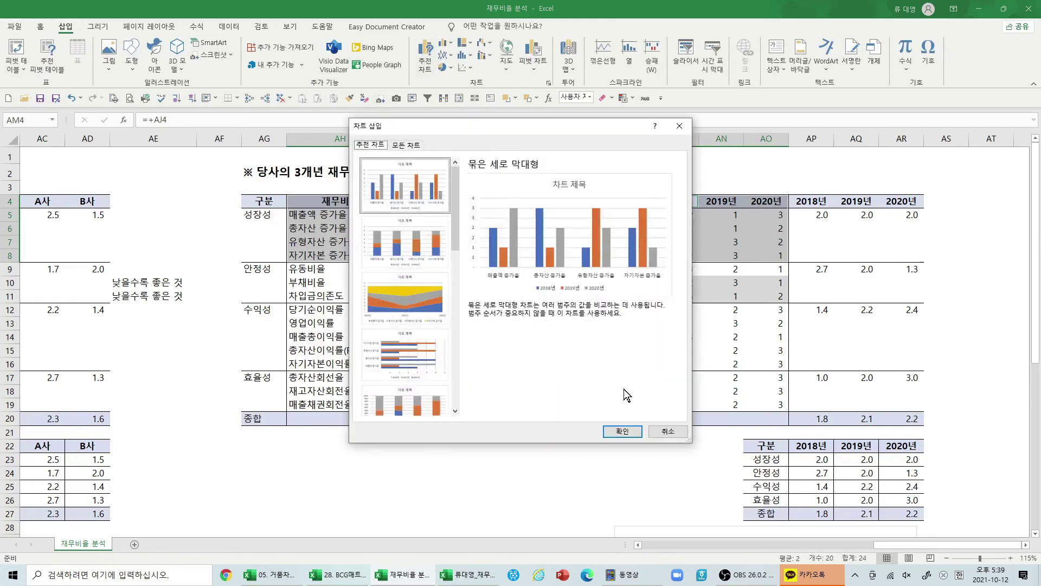
click(622, 431)
scroll(626, 234, down, 4)
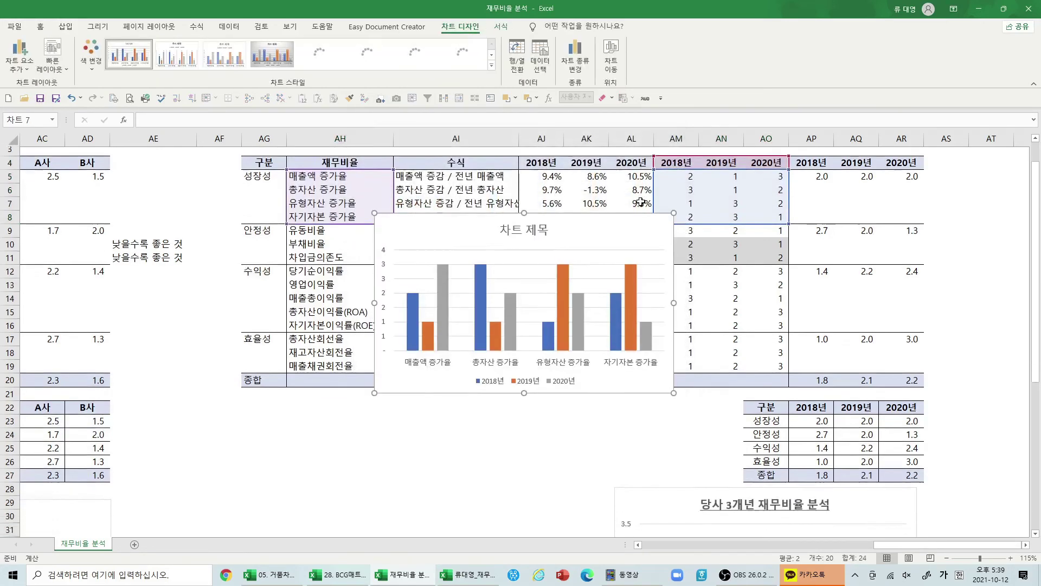
scroll(626, 235, down, 1)
drag(627, 221, 555, 494)
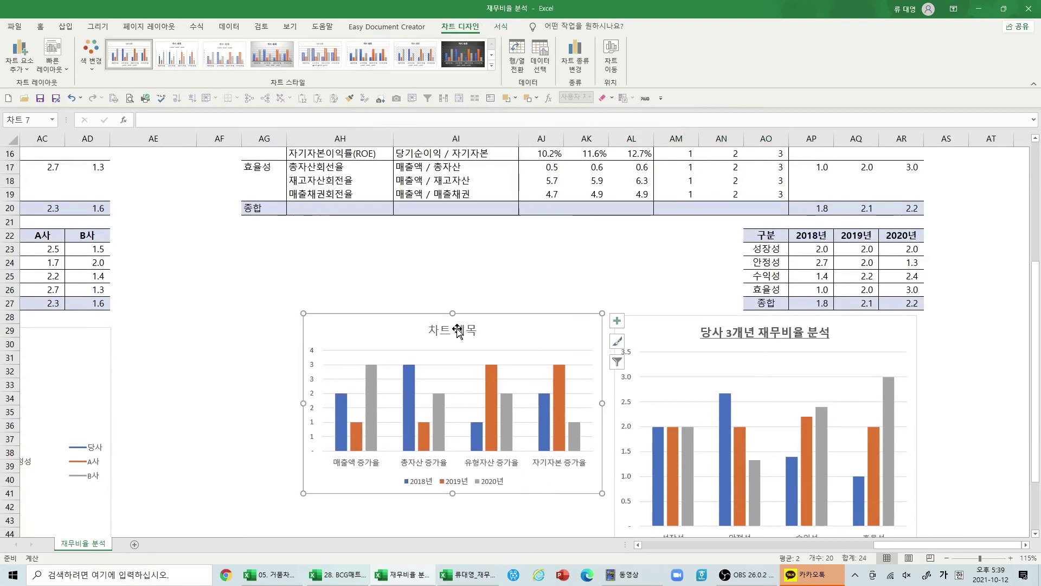
Replace the new column chart's title with 성장성 재무비율 분석 and make it bold
click(456, 332)
double_click(455, 332)
text(성장성)
text( 재무비)
key(BackSpace)
key(BackSpace)
key(BackSpace)
key(BackSpace)
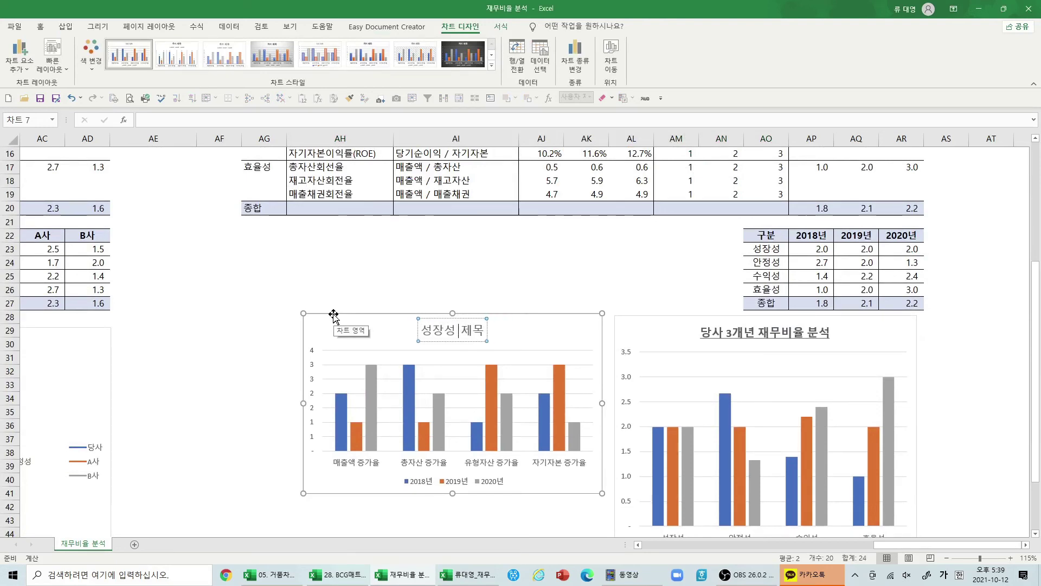
text(재무비율 분석)
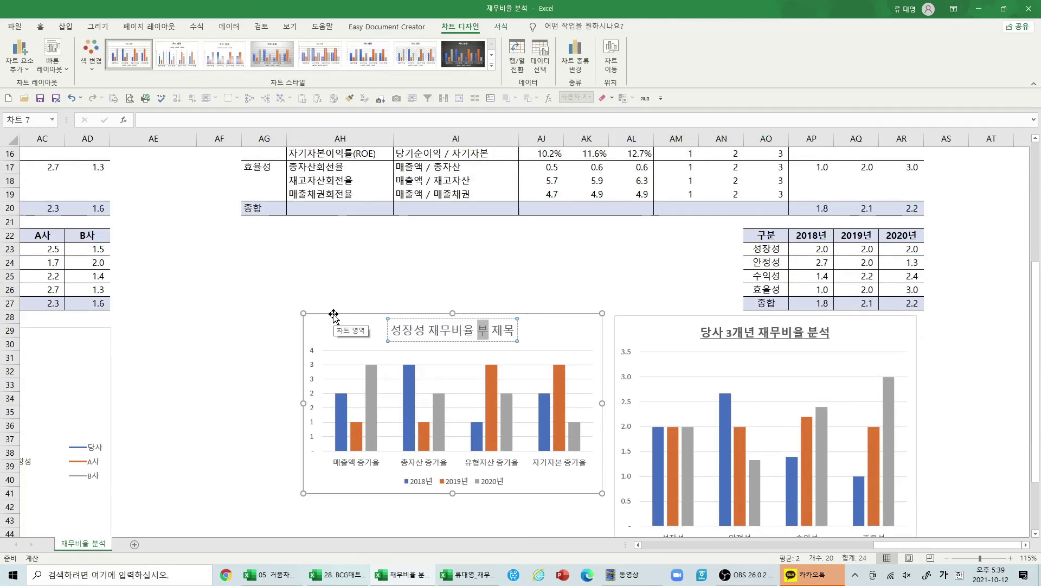
key(Delete)
key(Delete)
key(Delete)
key(Escape)
key(ctrl)
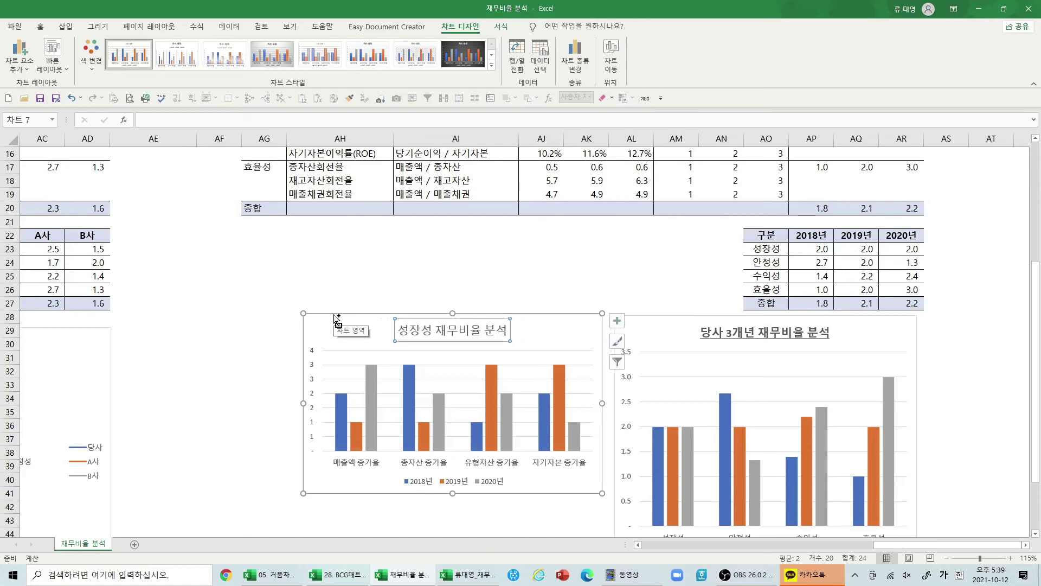
click(617, 361)
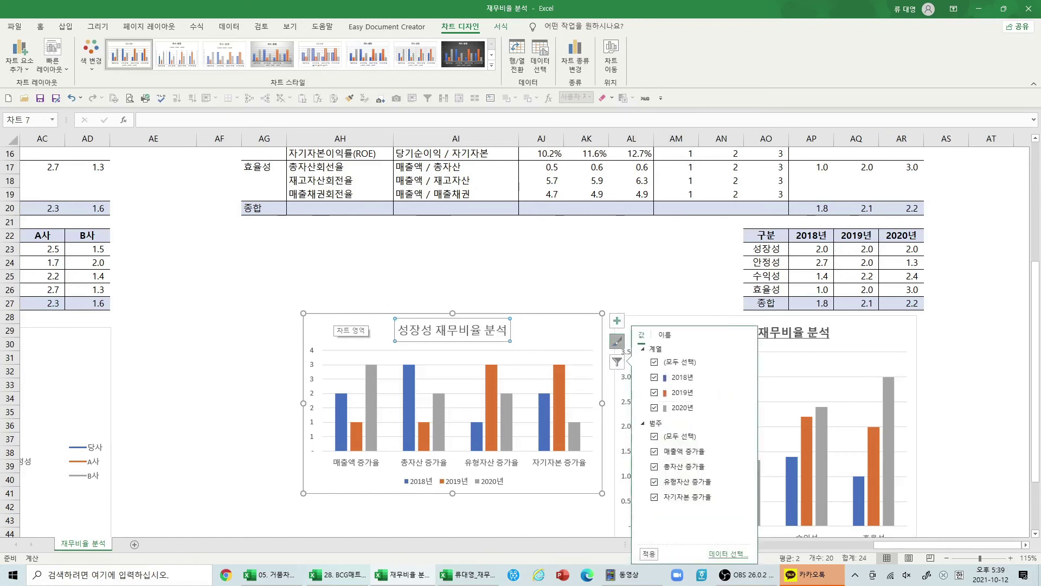
click(476, 350)
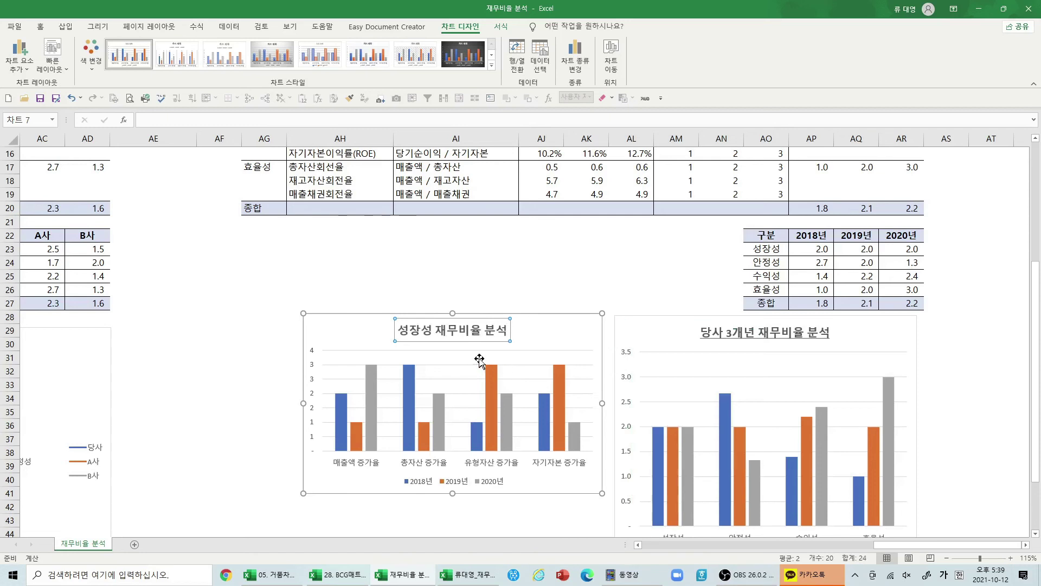
Enlarge the 성장성 재무비율 분석 chart to about the same size as the 당사 3개년 재무비율 분석 chart
scroll(458, 343, down, 5)
drag(302, 295, 290, 366)
scroll(628, 417, up, 2)
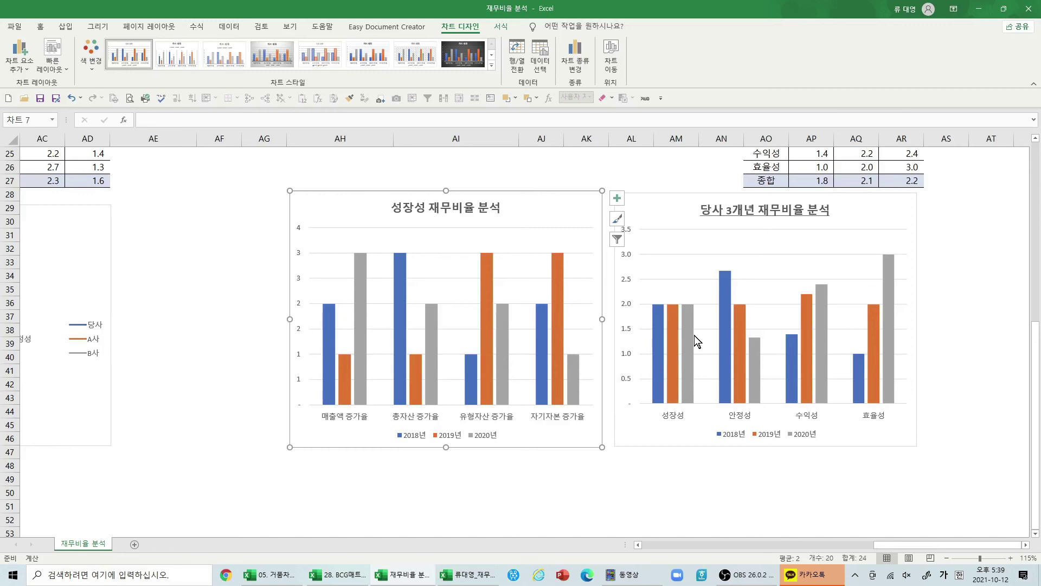
Review the 당사의 3개년 재무비율 table and its source 재무상태표 and 손익계산서 in columns C to Q
scroll(650, 339, up, 8)
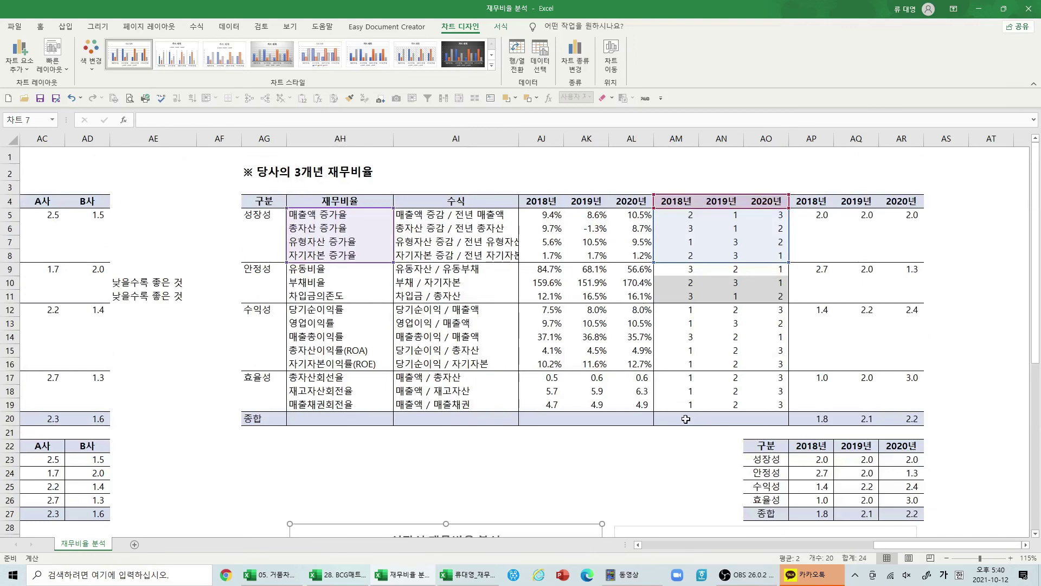
click(646, 443)
drag(948, 546, 669, 544)
click(483, 461)
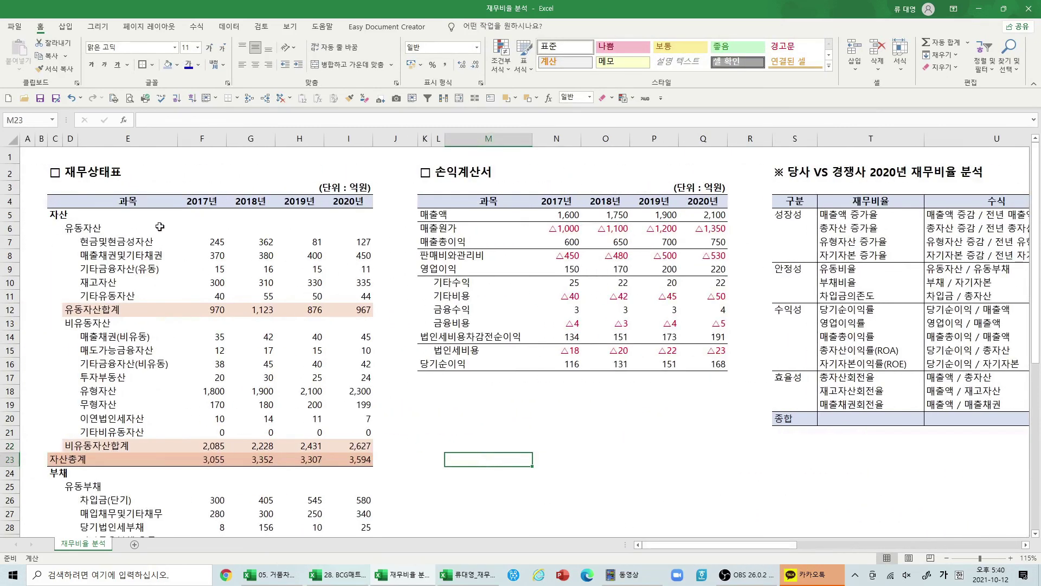
drag(55, 140, 722, 171)
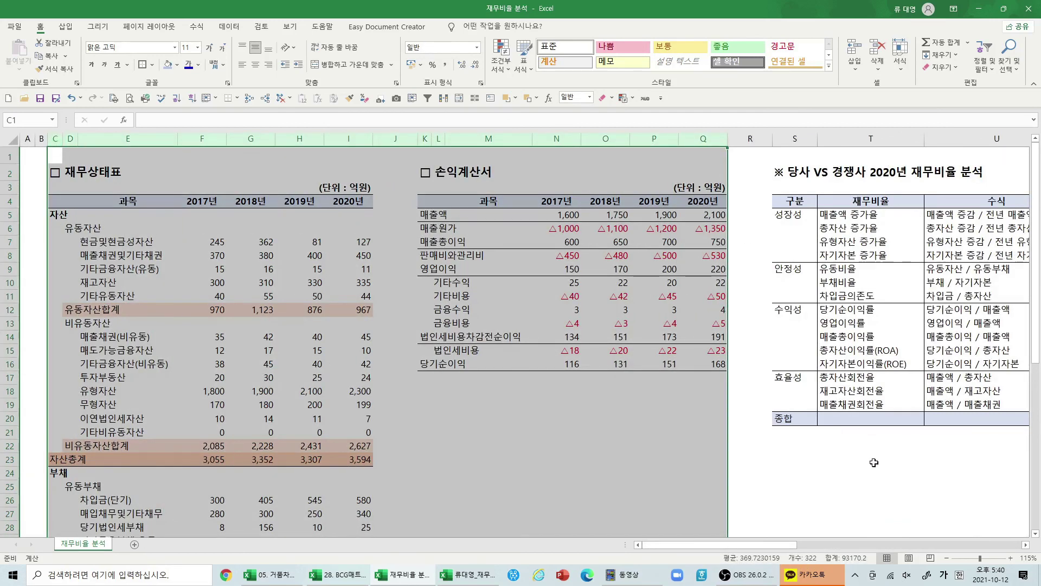
drag(770, 544, 1025, 578)
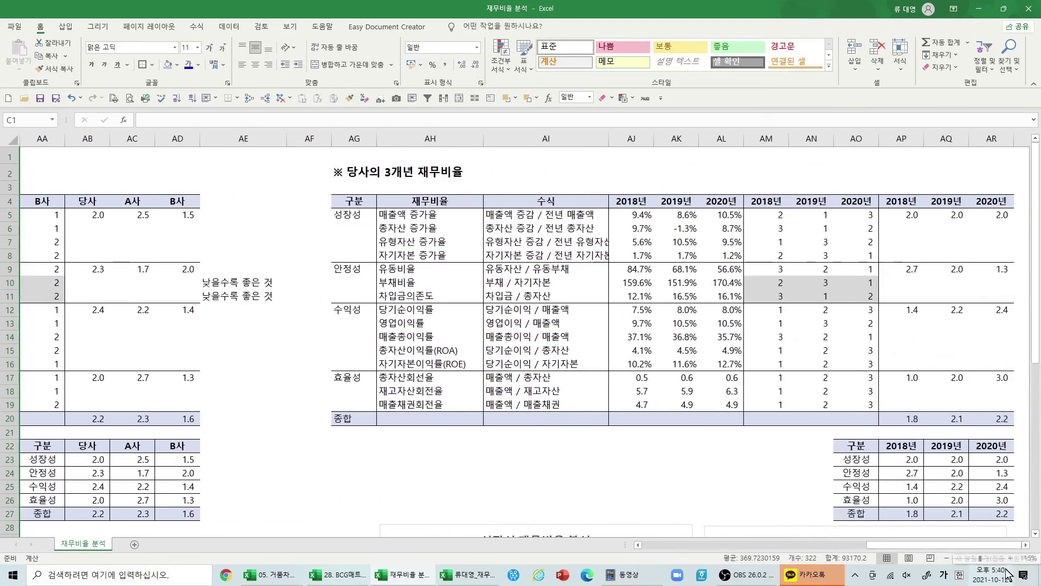
click(1025, 545)
click(1026, 545)
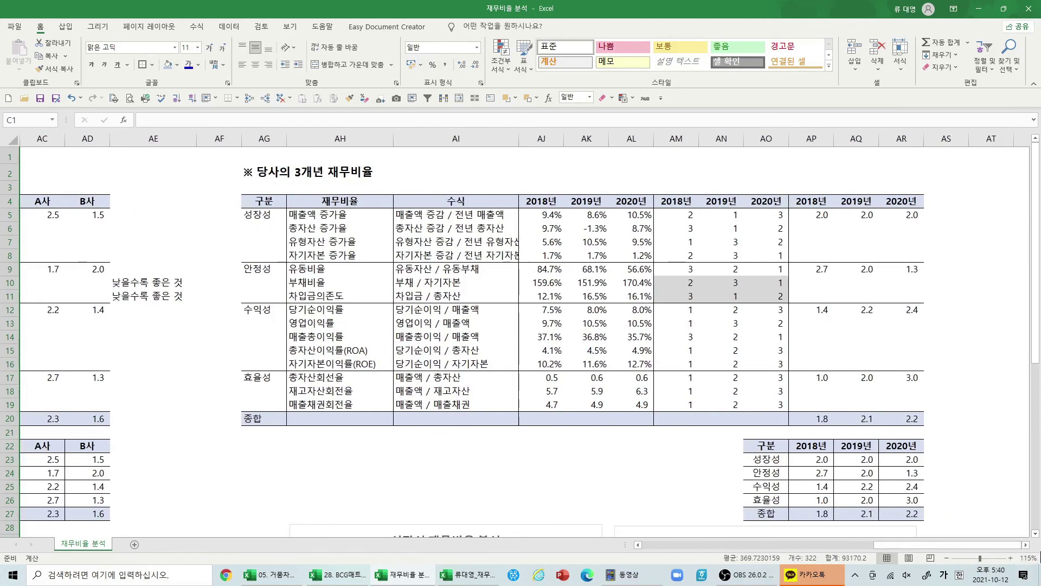
click(950, 421)
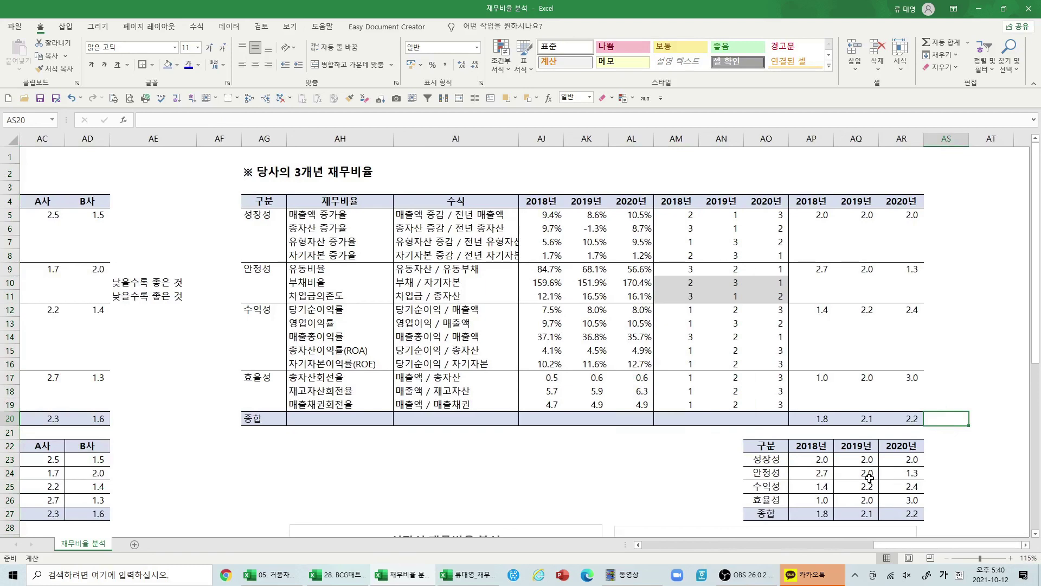
drag(890, 544, 648, 547)
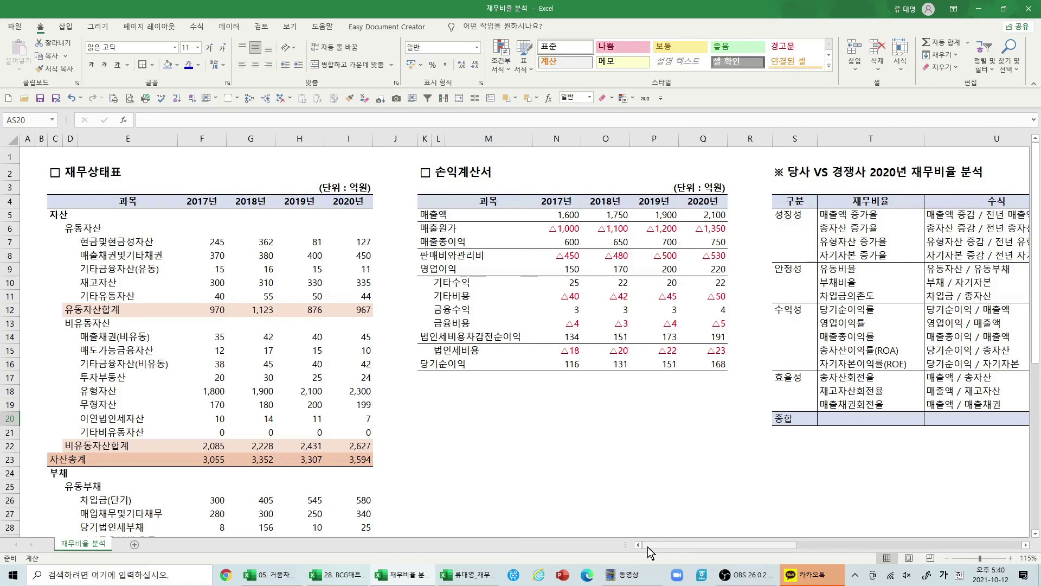
click(644, 487)
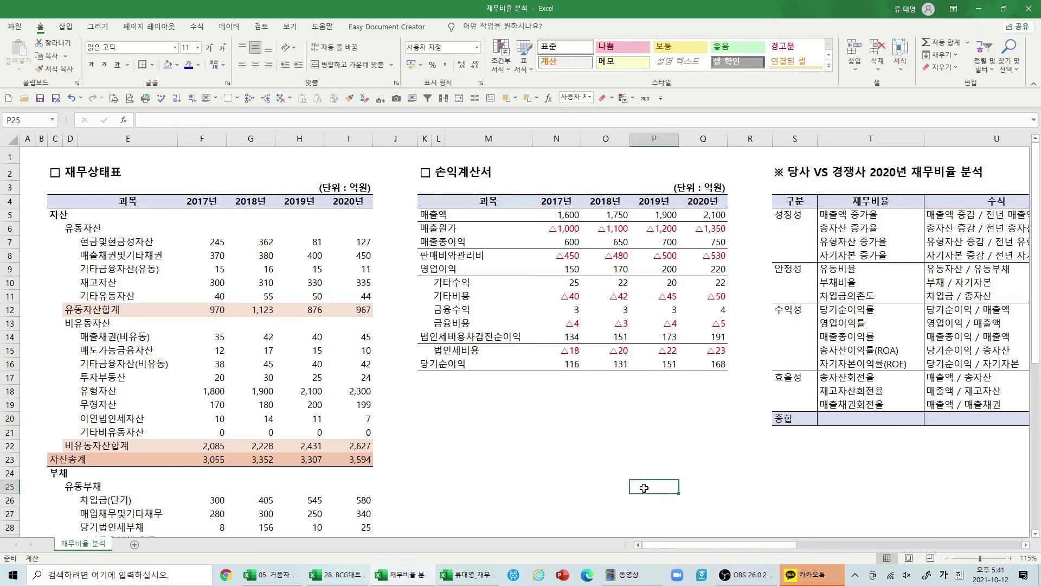